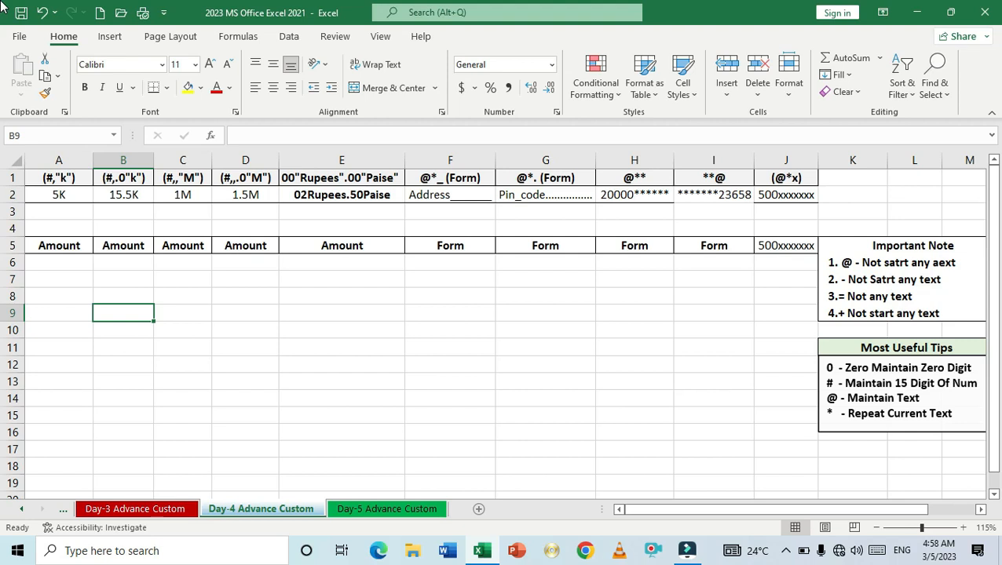
- Enter 2000 in cell A2, under the (#,"k") sample heading
key("Up")
key("Up")
key("Up")
key("Up")
key("Up")
key("Up")
key("Up")
key("Left")
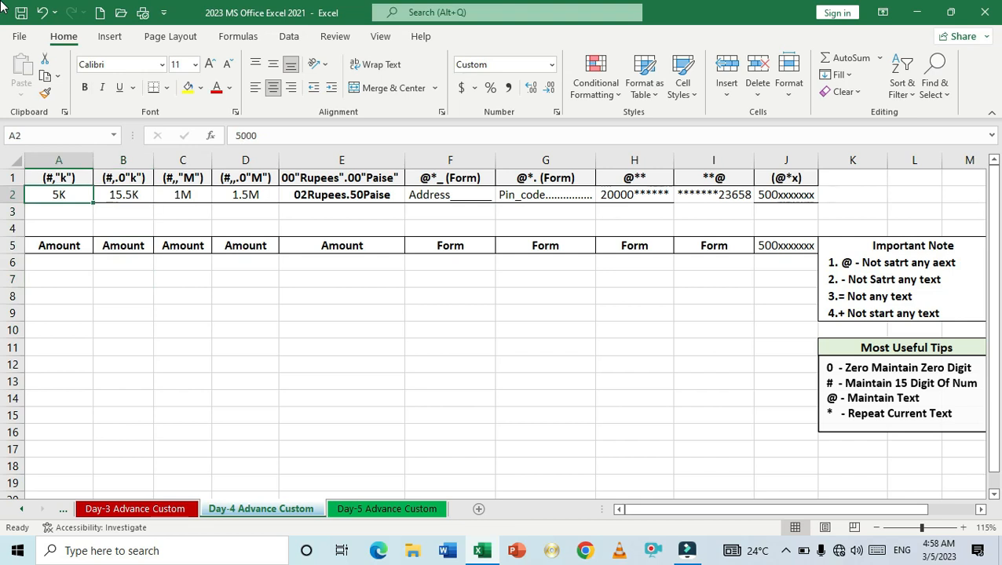
type("2000")
key("Return")
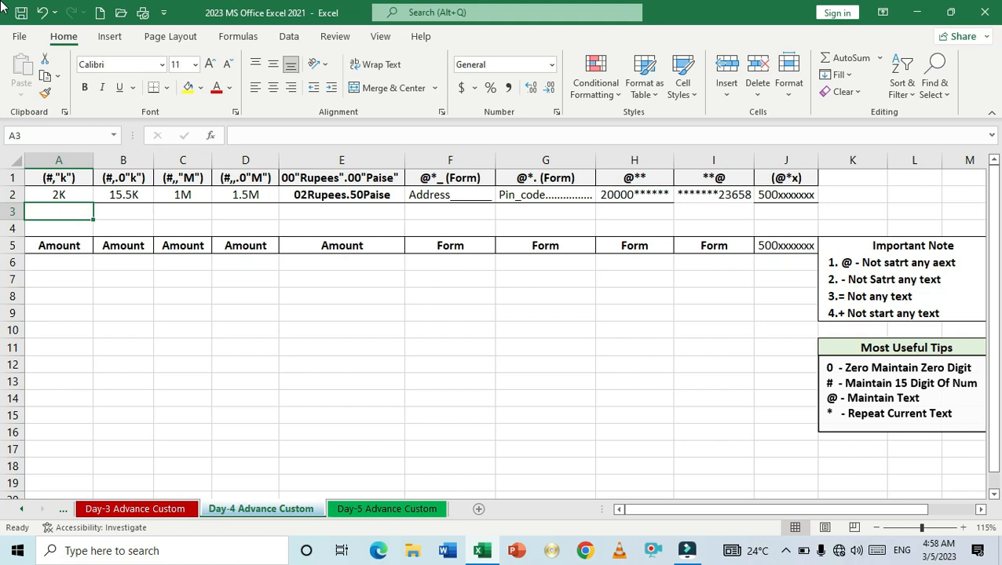
- Enter 20500 in cell B2, under the (#,.0"k") sample heading
key("Right")
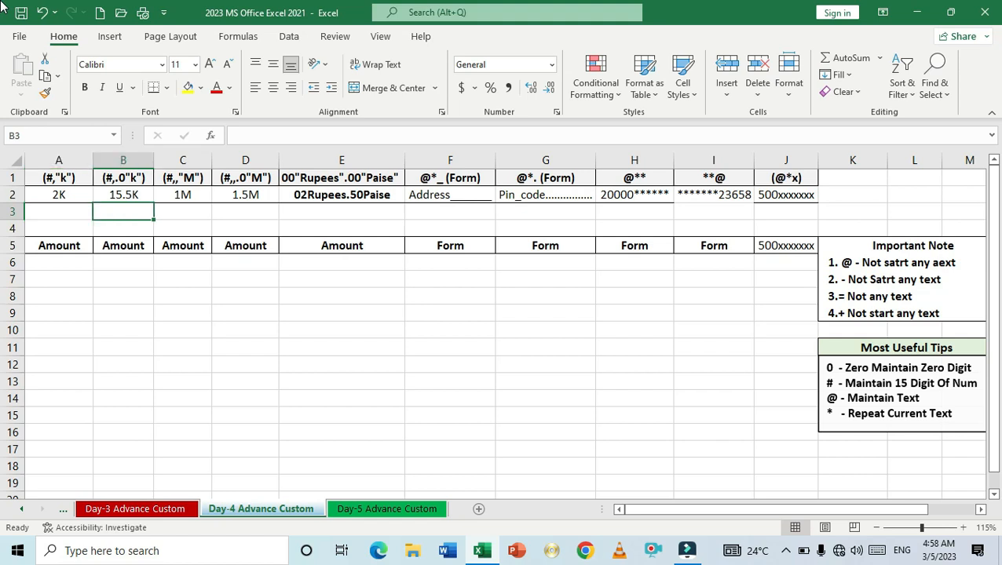
key("Up")
type("0")
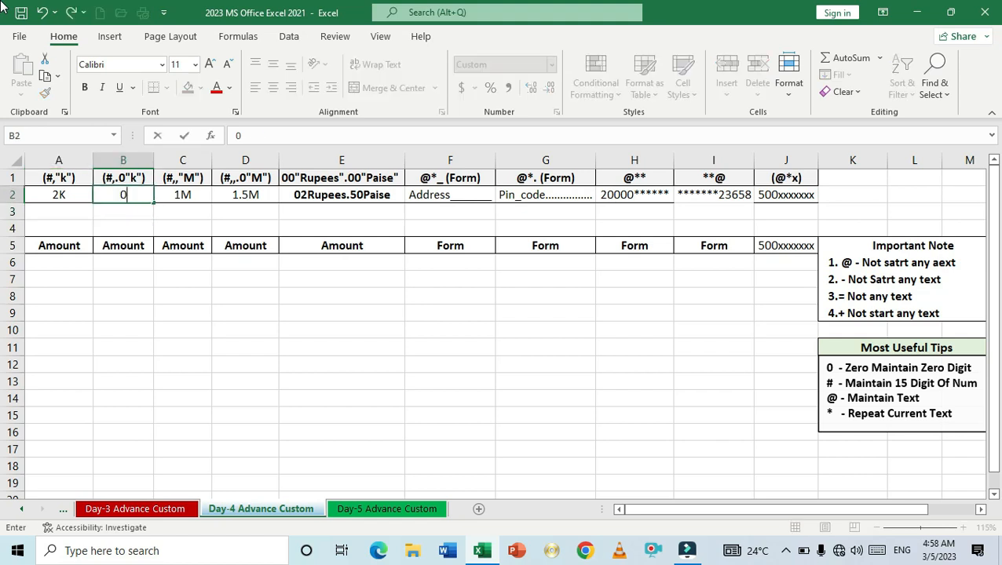
type("20500")
key("Return")
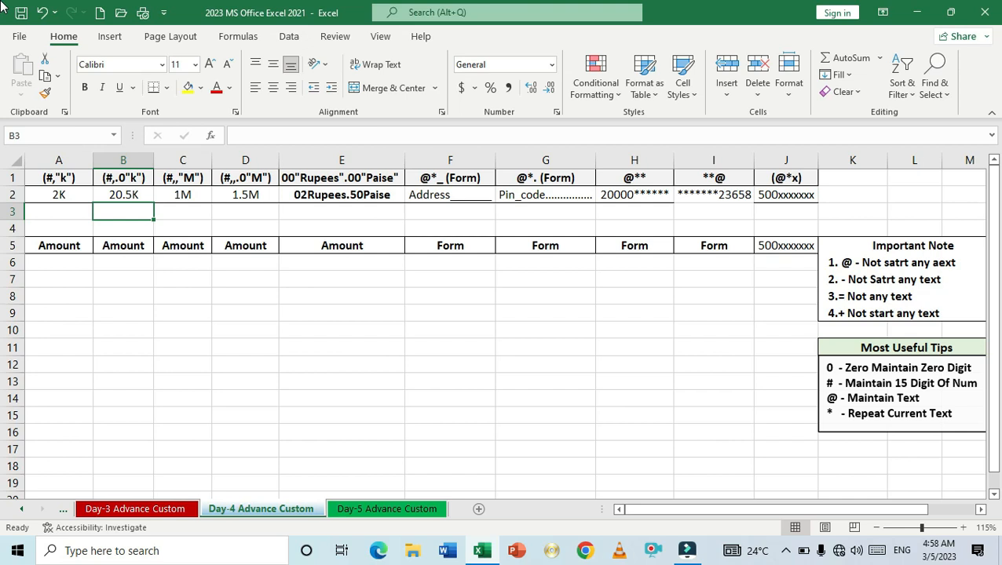
- Enter 1000000 in cell C2, under the (#,,"M") sample heading
key("Right")
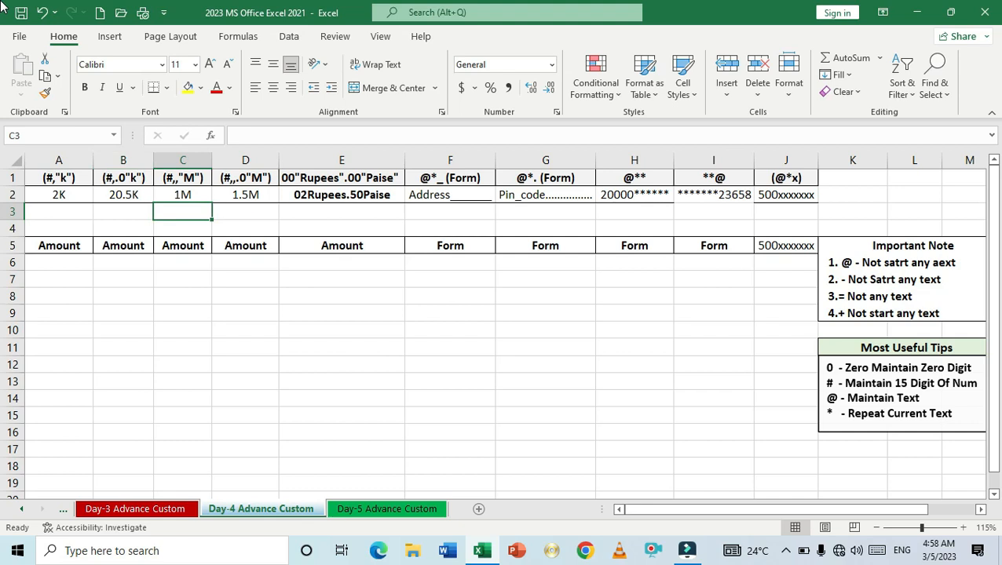
key("Up")
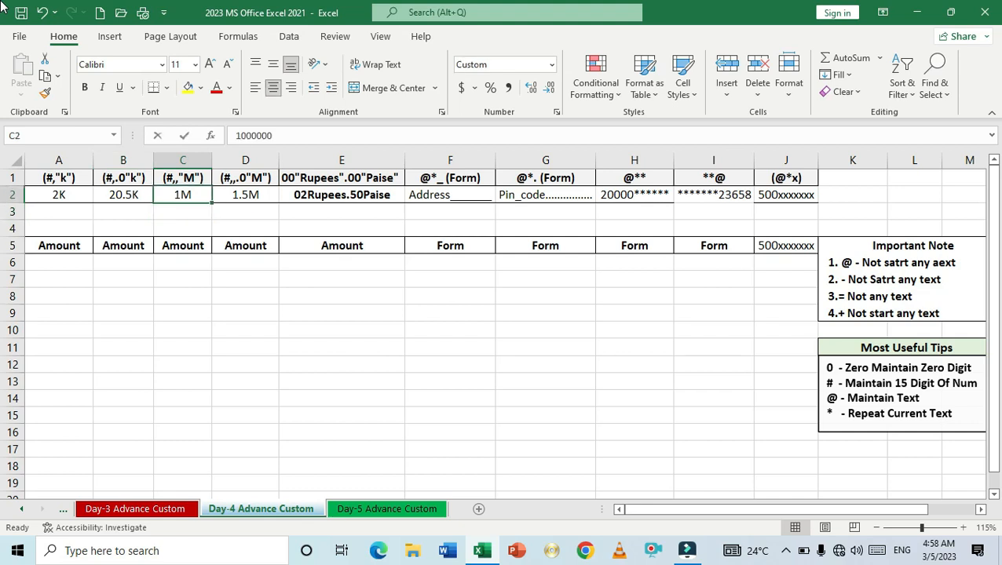
type("100000")
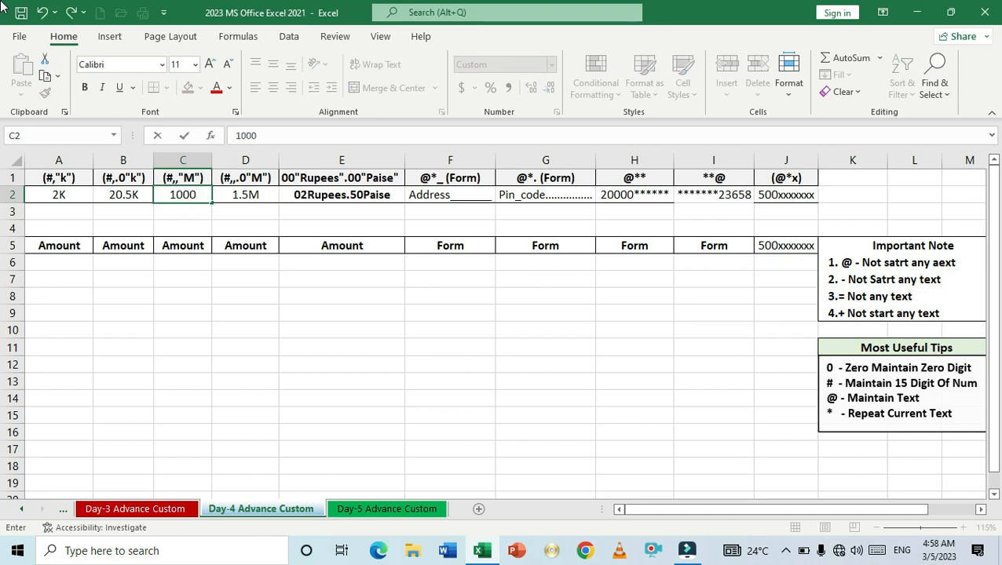
type("0")
key("Return")
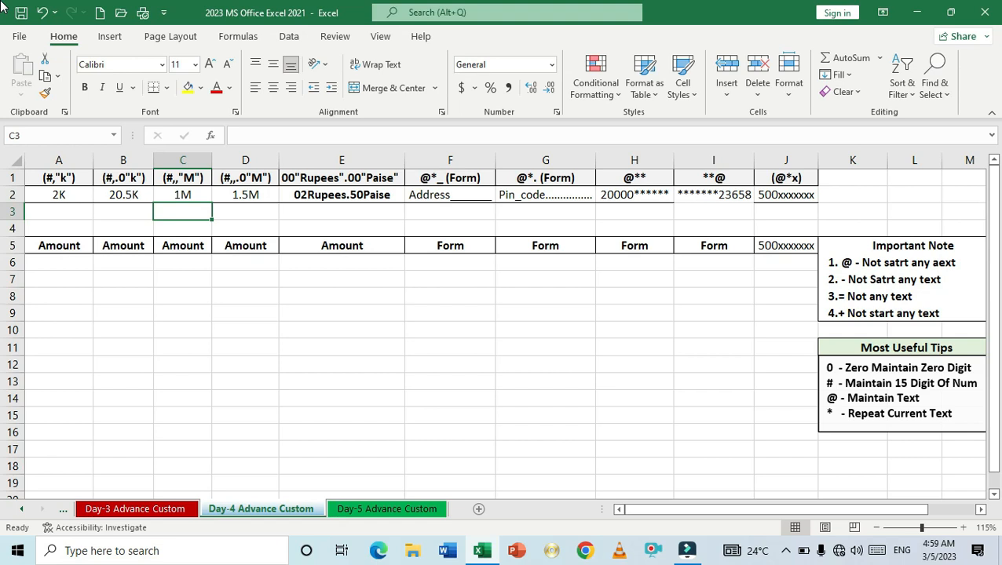
- Apply the custom number format #,"k" to cells A6:A18 of the first Amount column
key("Left")
key("Left")
key("Up")
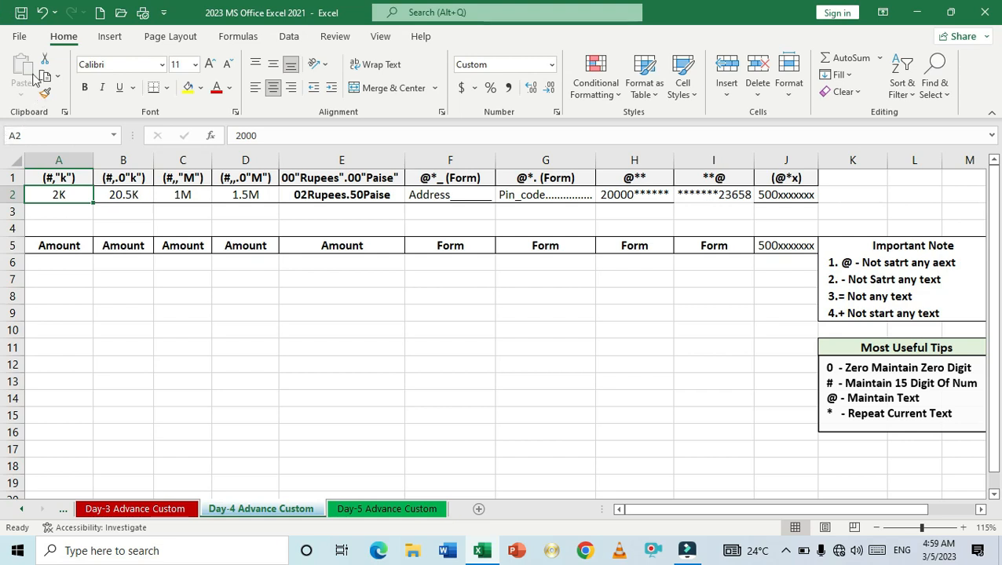
left_click(67, 267)
left_click_drag(67, 267, 68, 469)
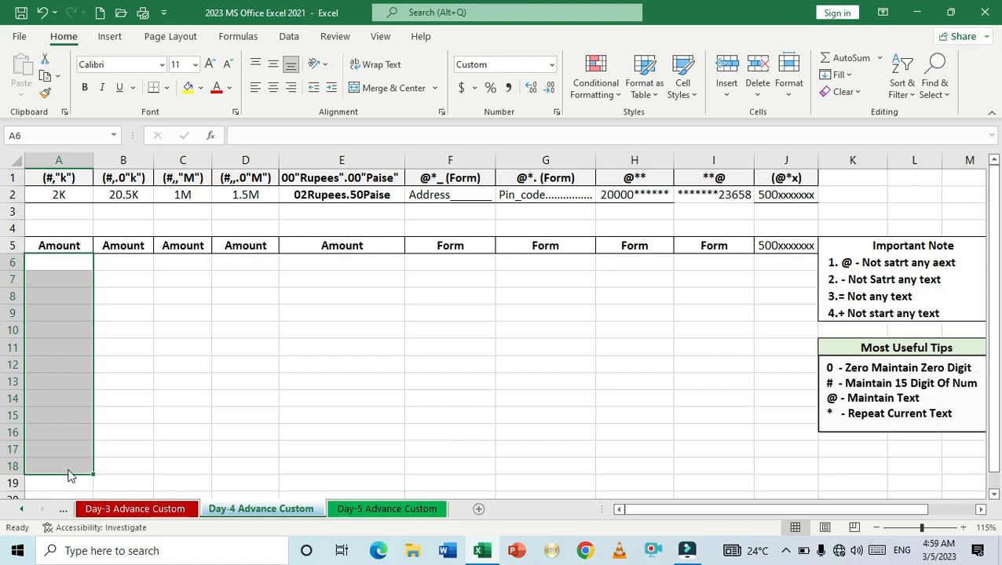
key("ctrl+1")
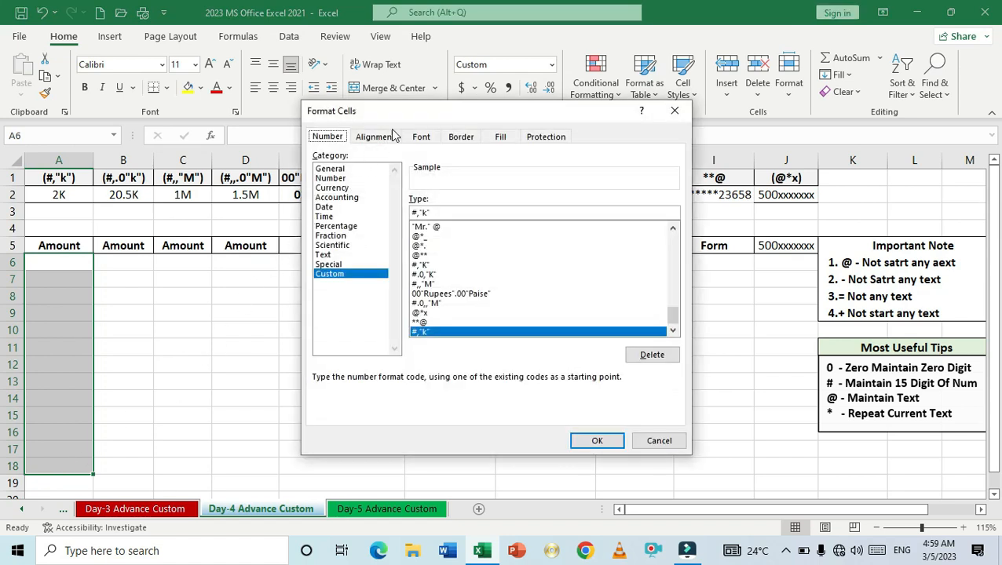
left_click_drag(437, 109, 440, 91)
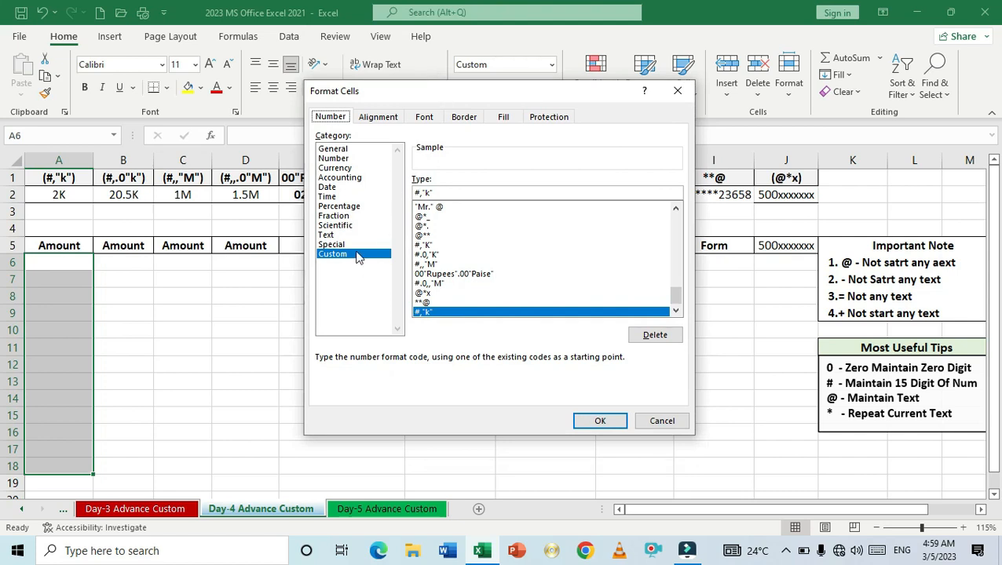
left_click(439, 191)
key("BackSpace")
key("BackSpace")
key("BackSpace")
key("BackSpace")
key("BackSpace")
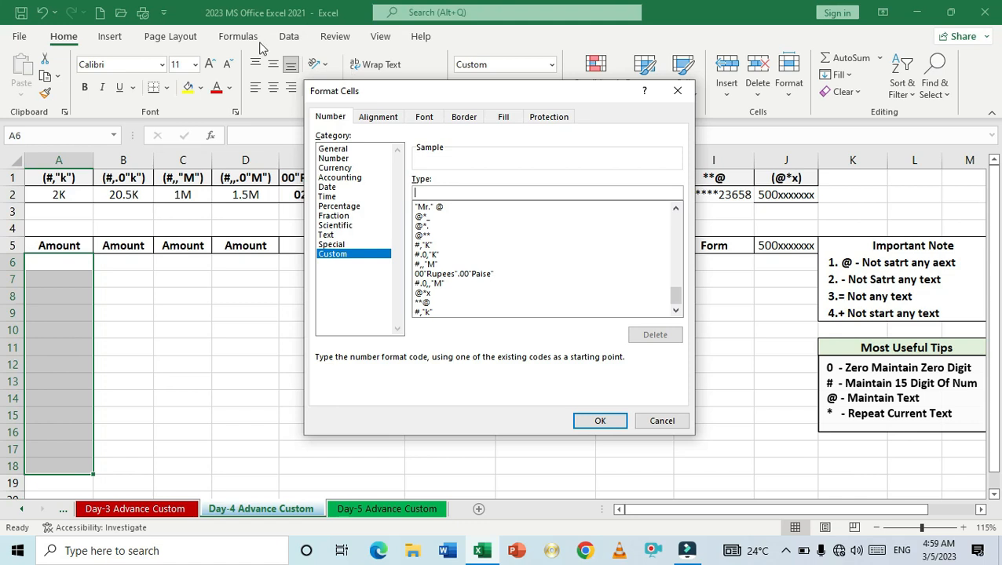
type("#,\"k\"")
left_click(610, 425)
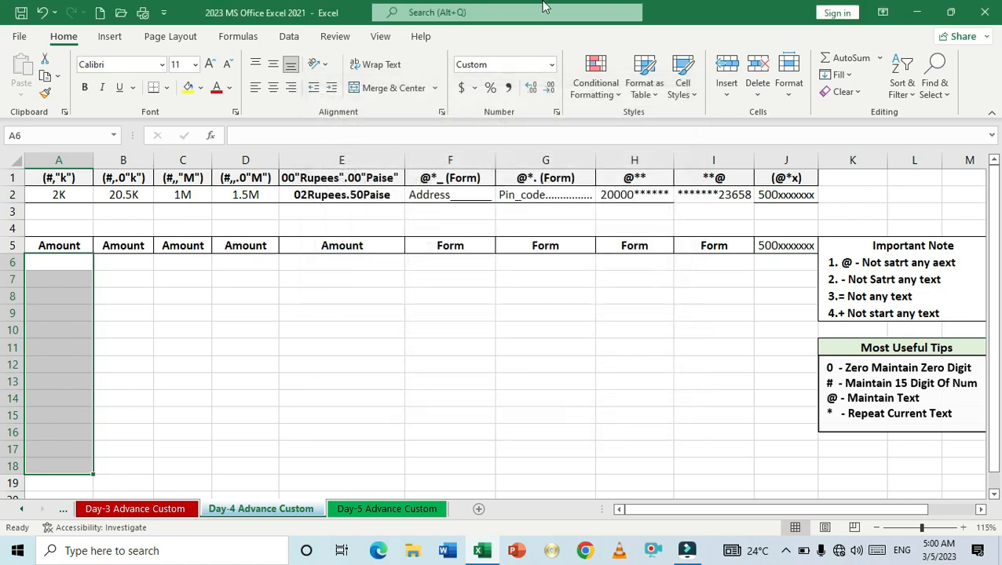
- Fill cells A6 to A10 with the amounts 20000, 200000, 40000, 23000 and 10000
type("2")
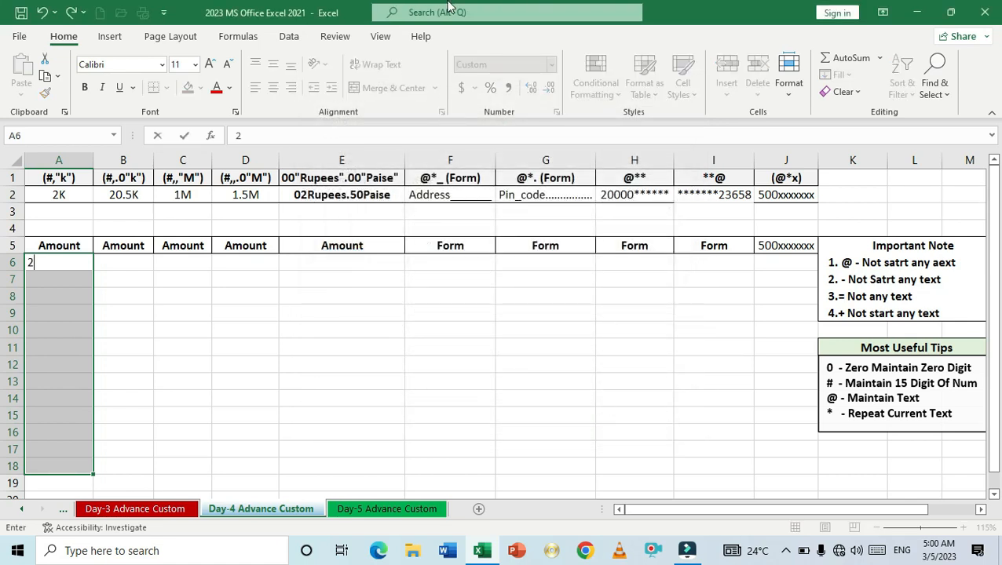
type("0000")
key("Return")
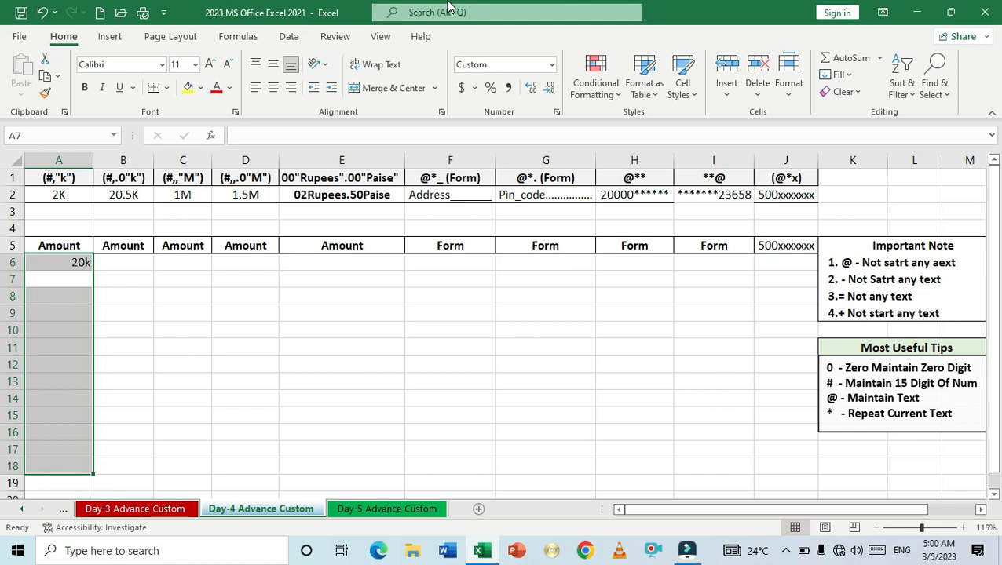
type("200000")
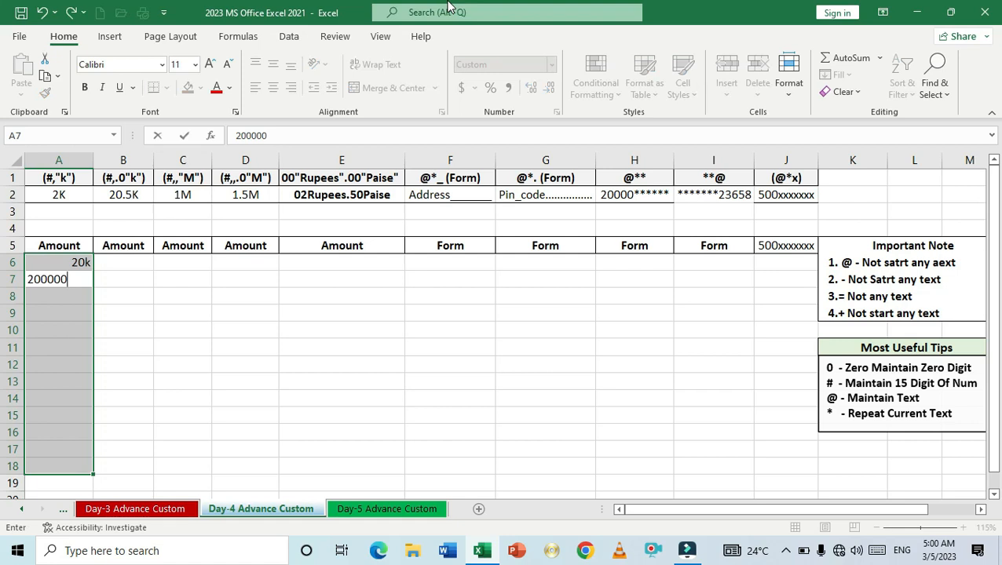
key("Return")
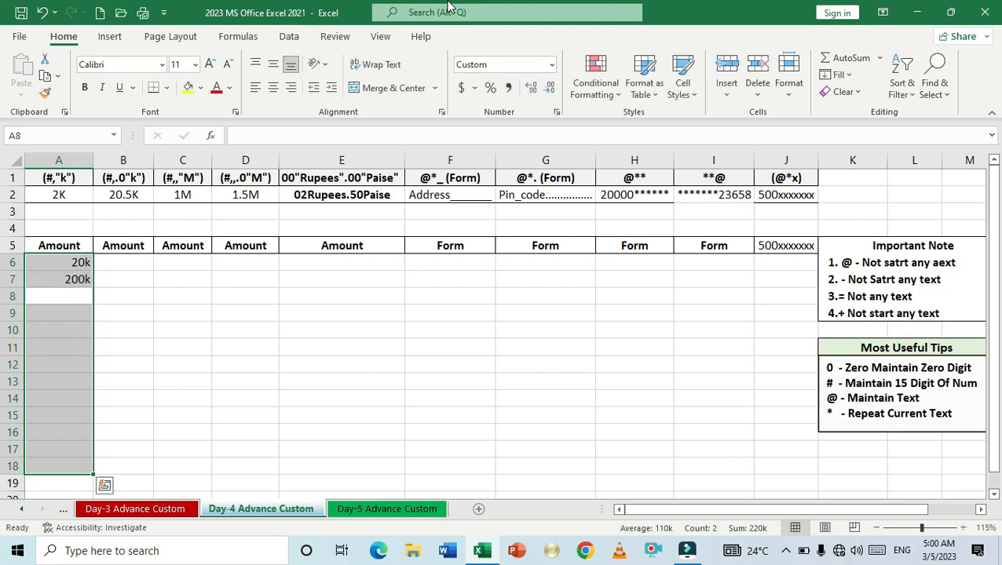
type("40000")
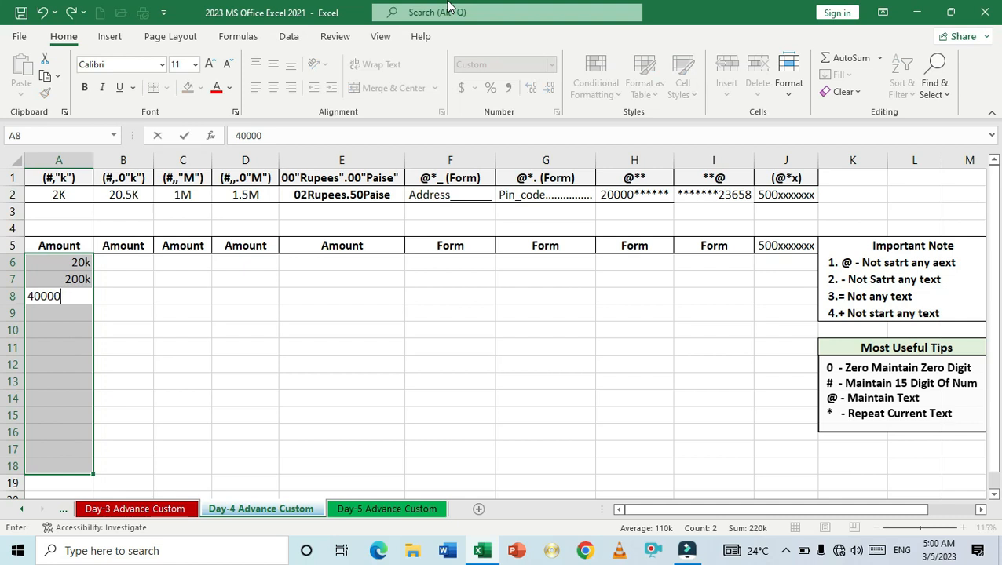
key("Return")
type("23000")
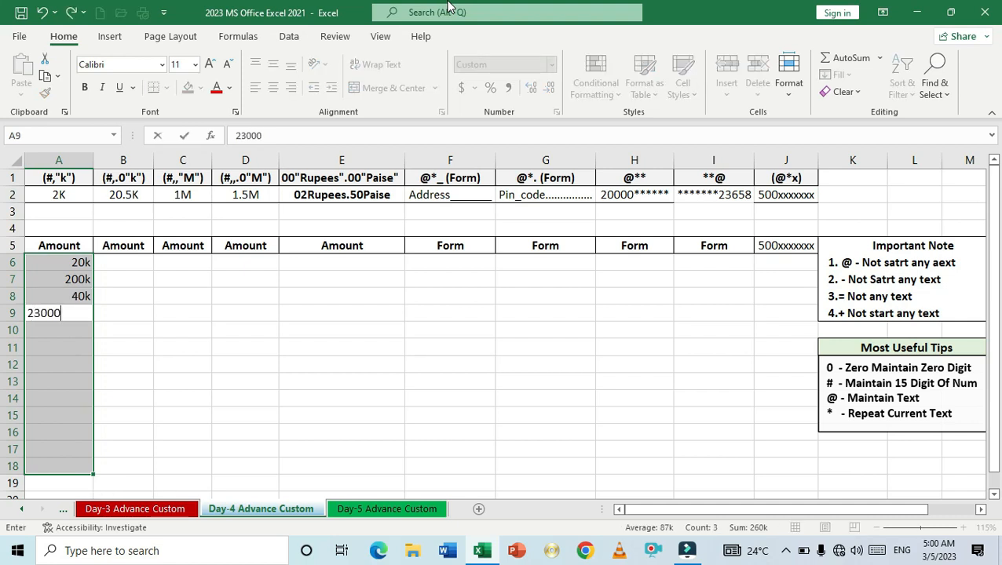
key("Return")
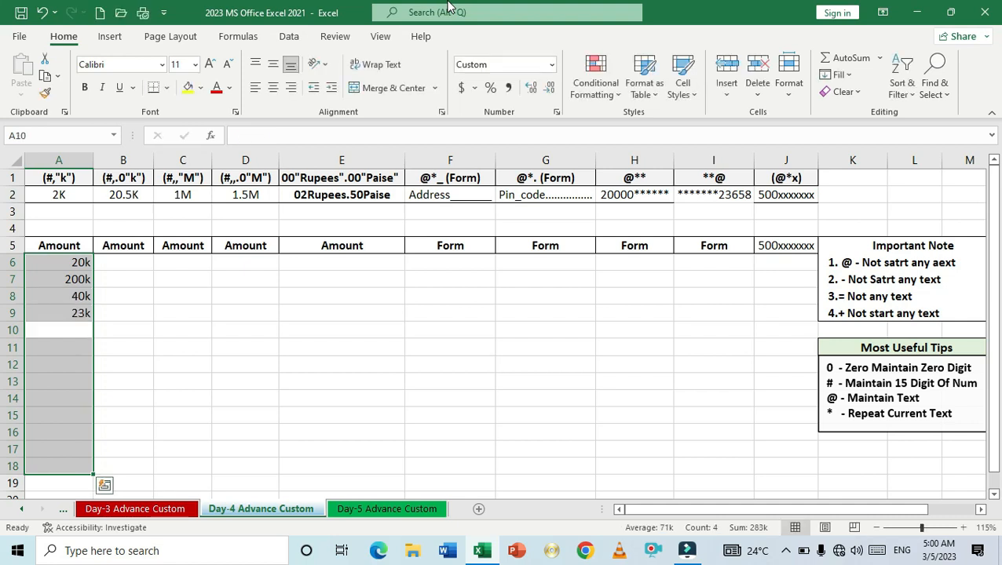
type("10000")
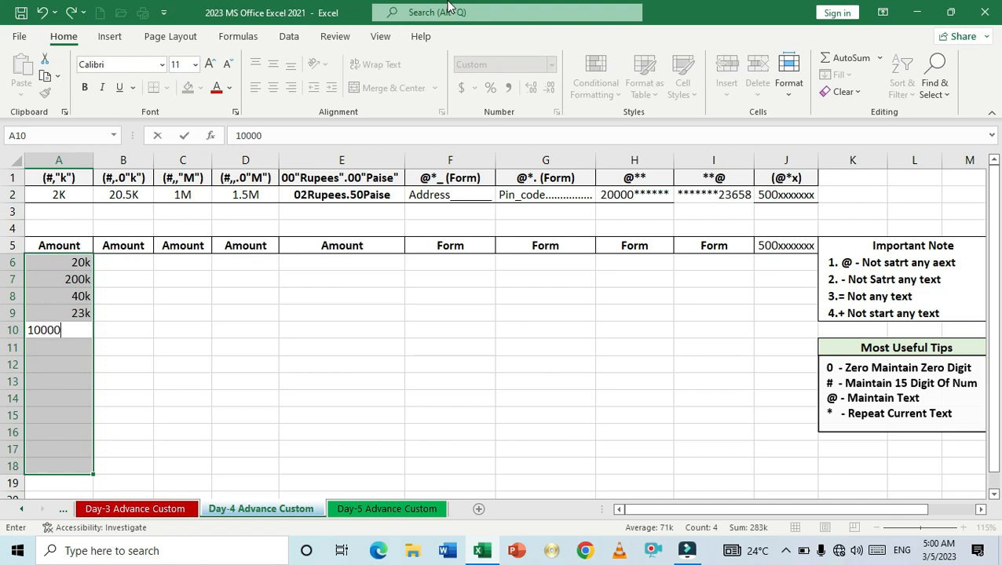
key("Return")
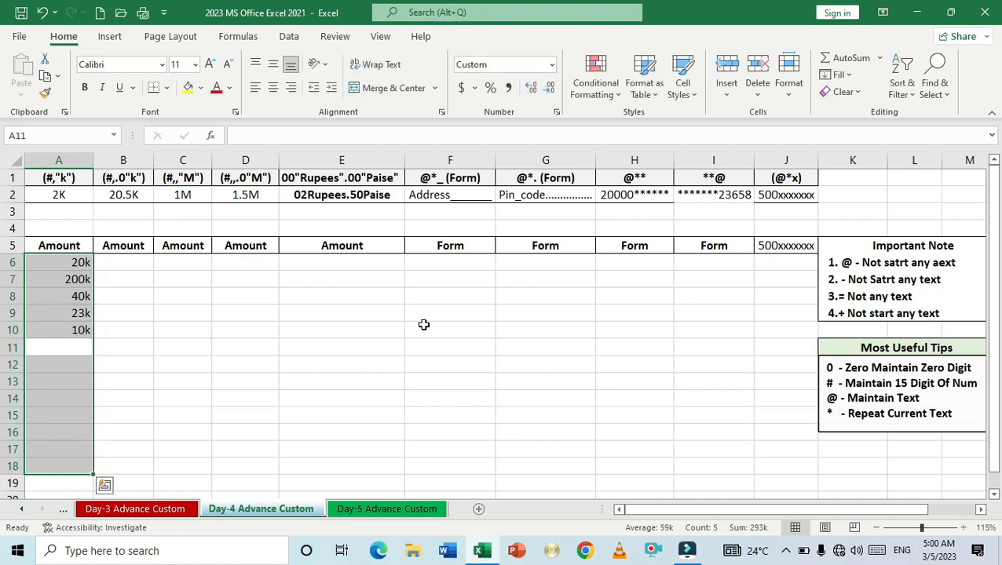
- Add the amounts 10000 in cell A11 and 25000 in cell A12
left_click(120, 341)
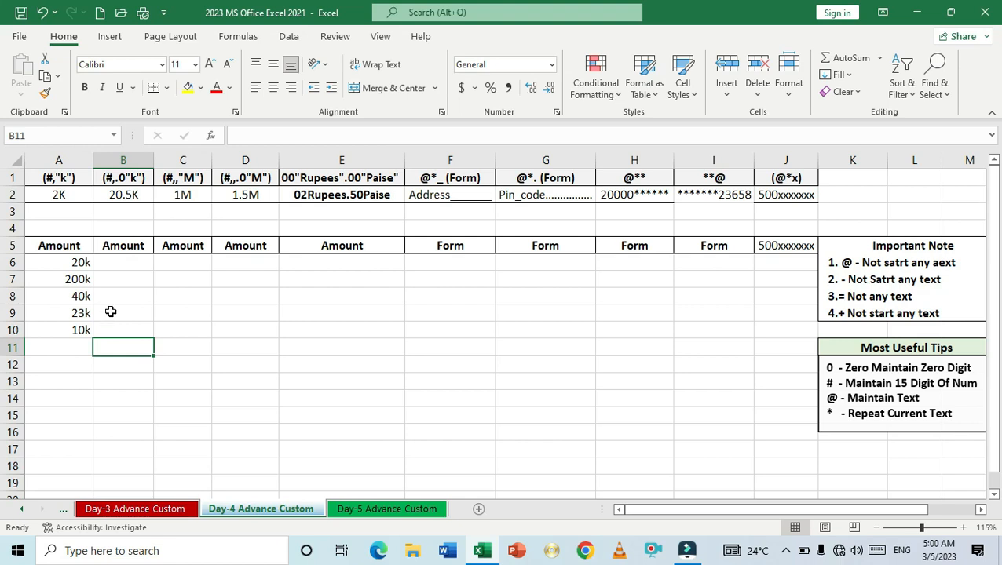
left_click_drag(82, 262, 80, 330)
left_click(69, 351)
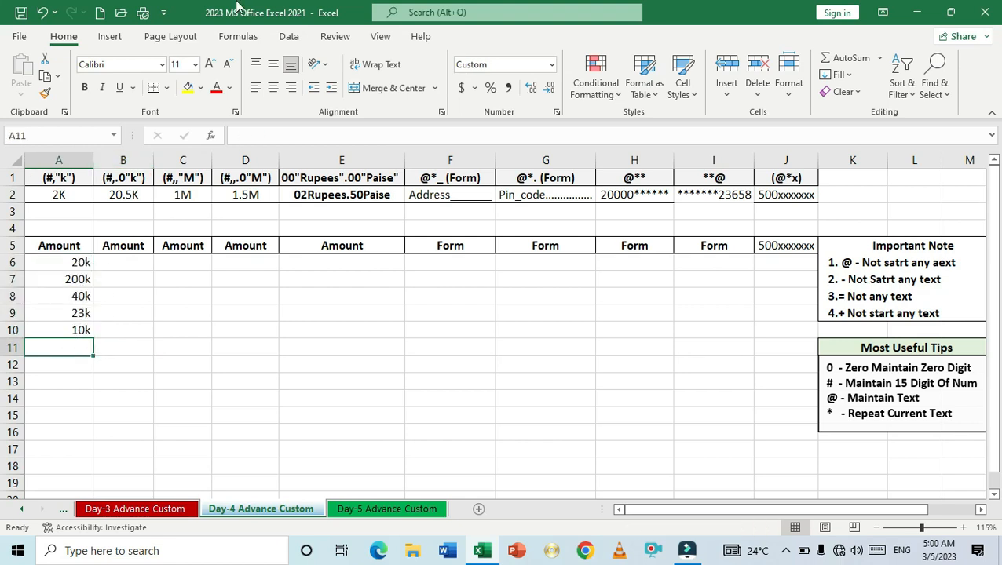
type("10000")
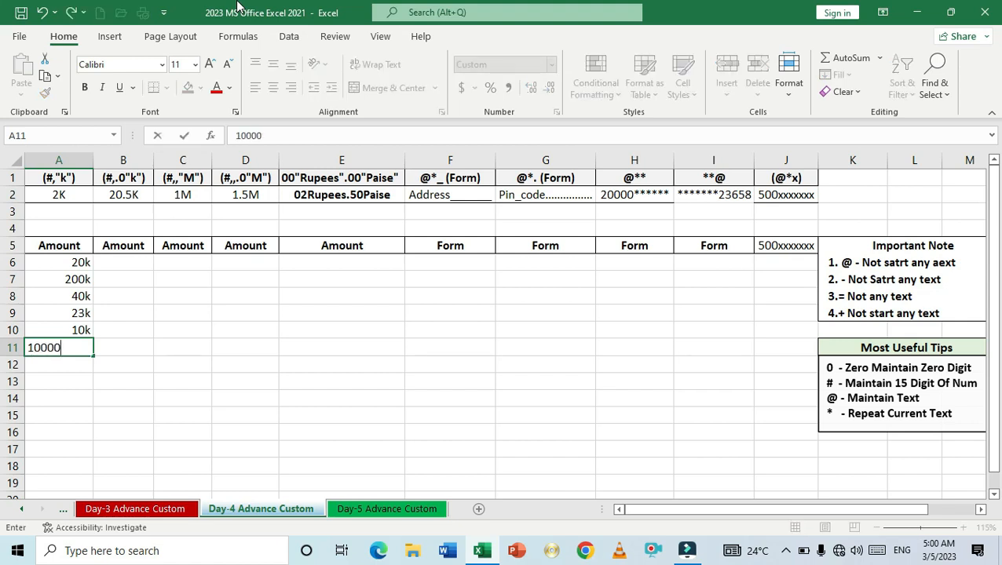
key("Return")
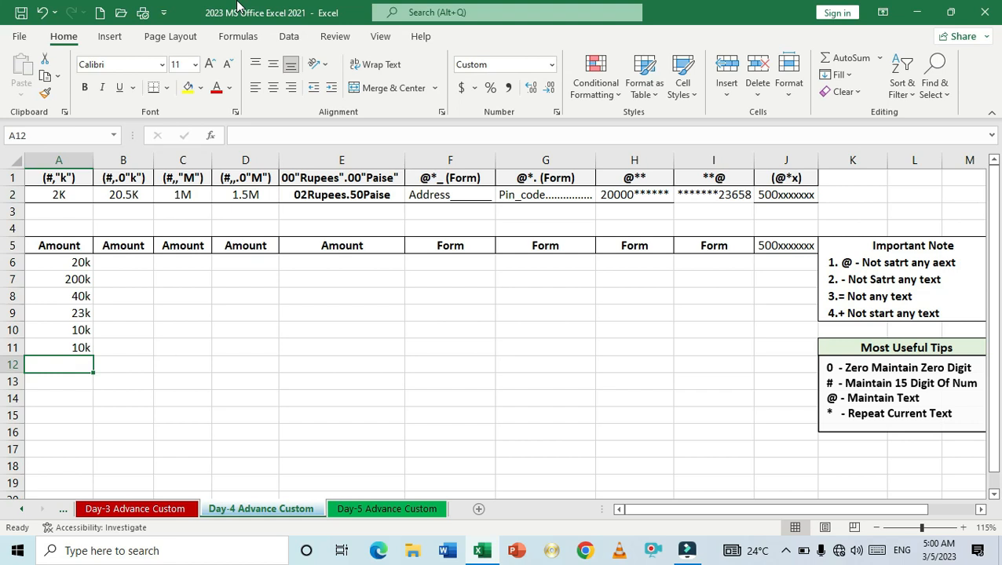
type("25000")
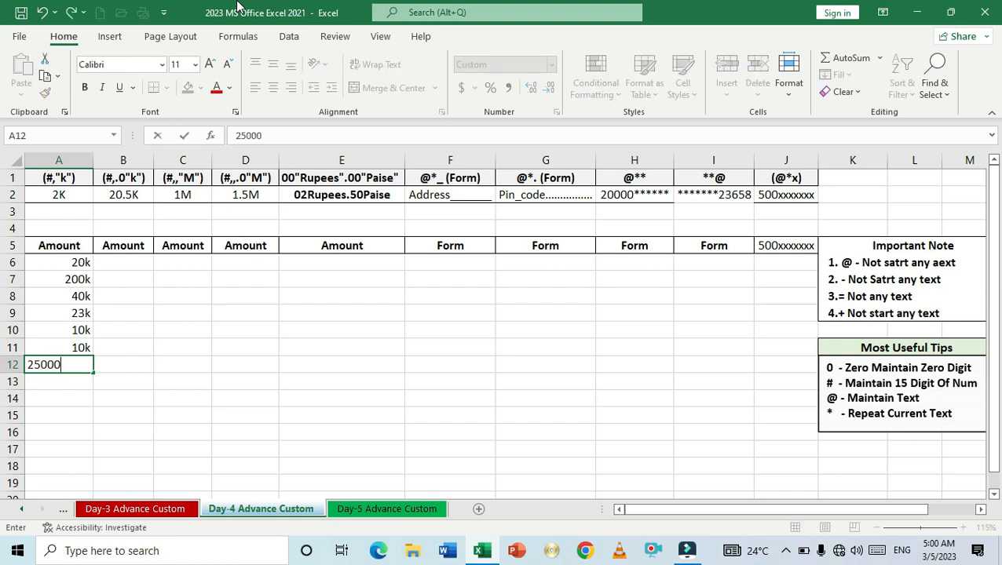
key("Return")
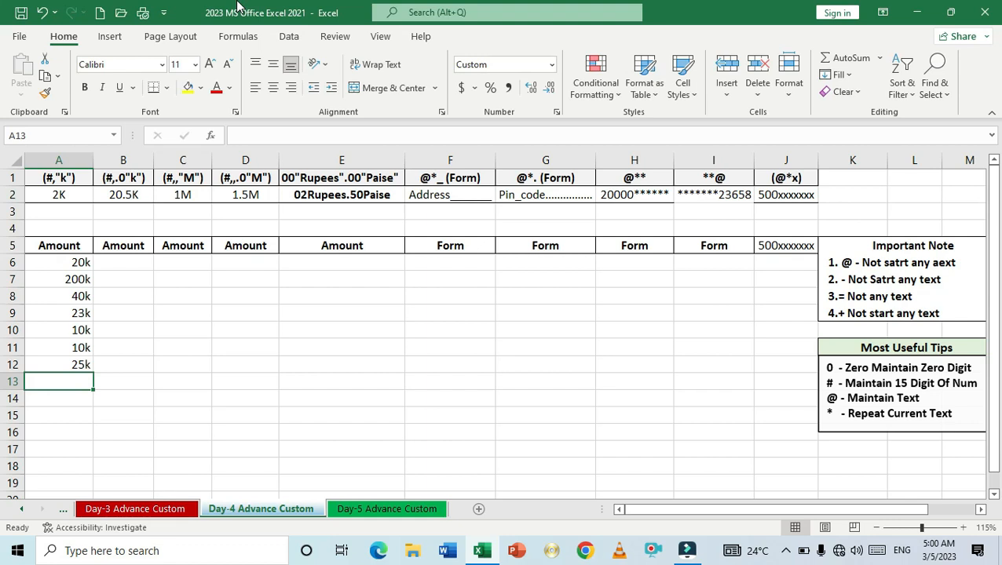
- Enter 1300 in cell A13 and replace it with 1700 to compare how the thousands format rounds
type("1300")
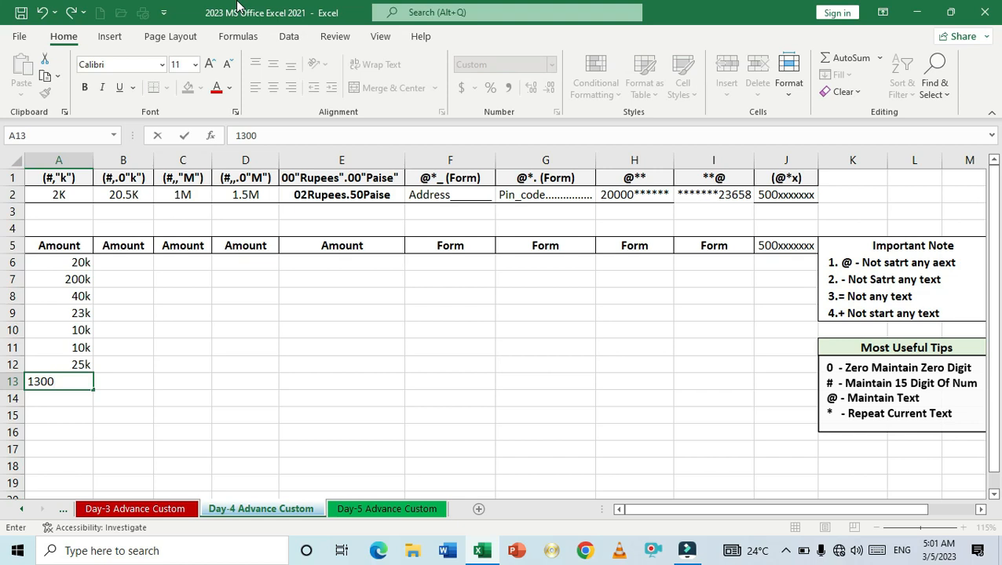
key("Return")
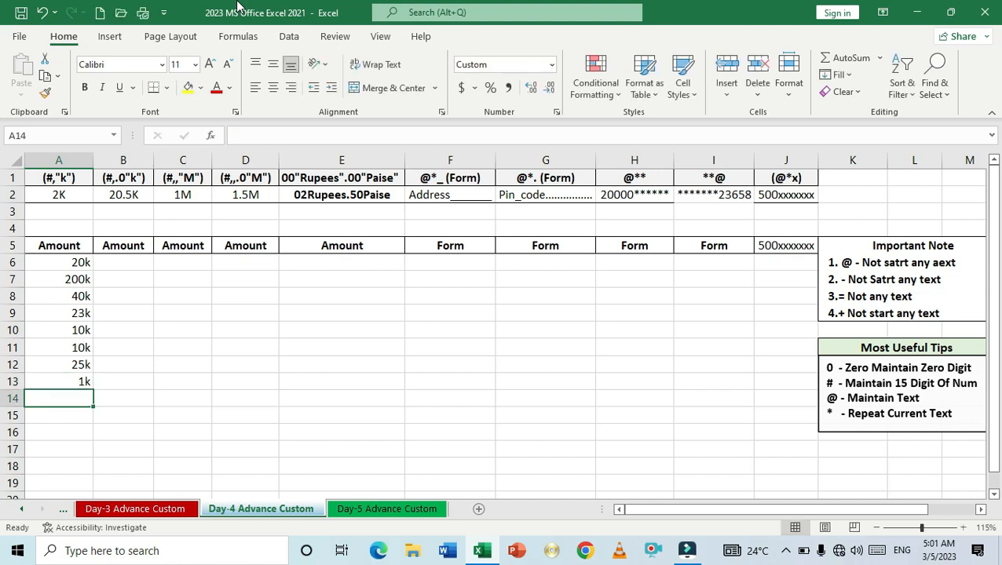
key("Up")
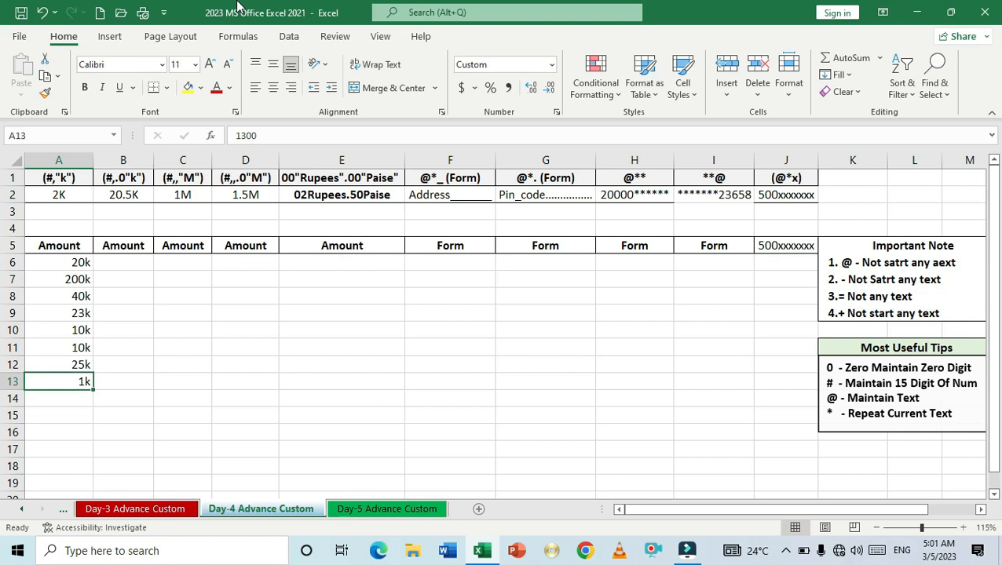
type("1700")
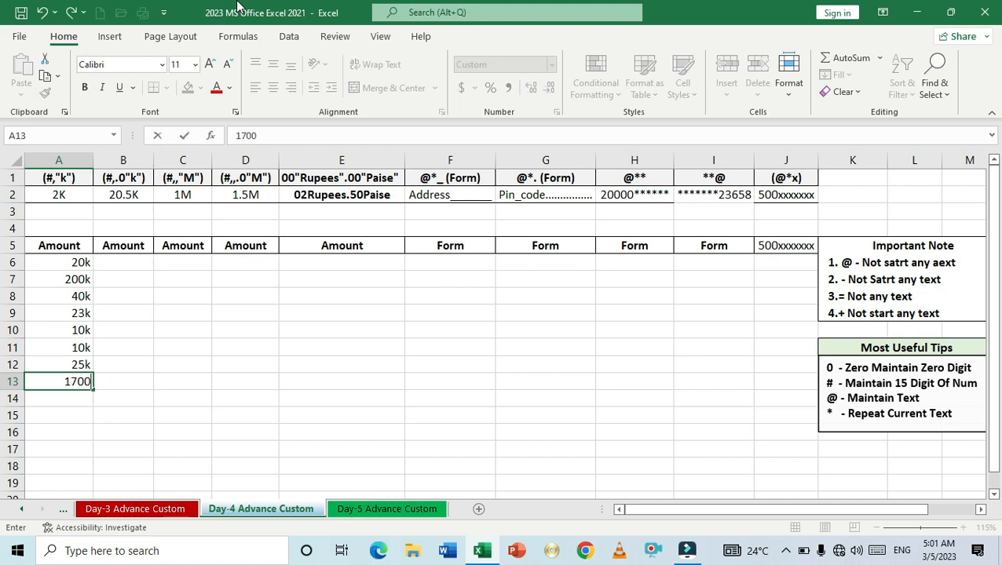
key("Return")
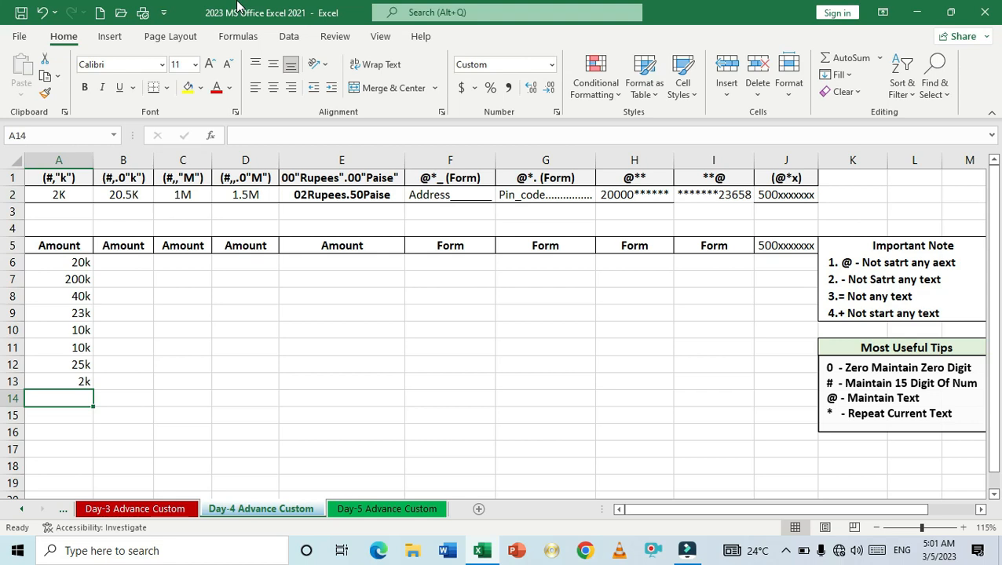
- Try the amounts 1500 and 1400 in cell A13 to compare how the thousands format rounds them
key("Up")
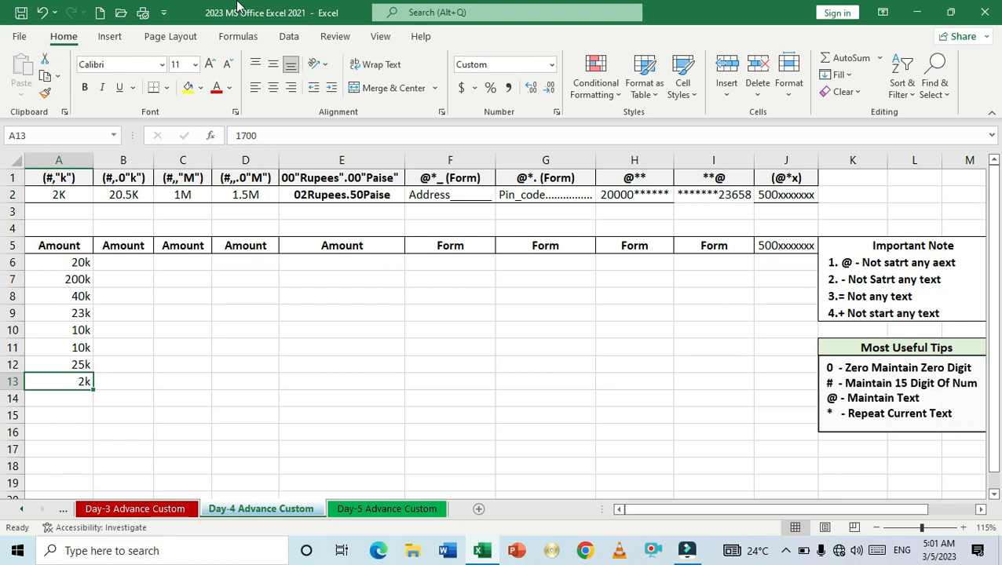
type("1500")
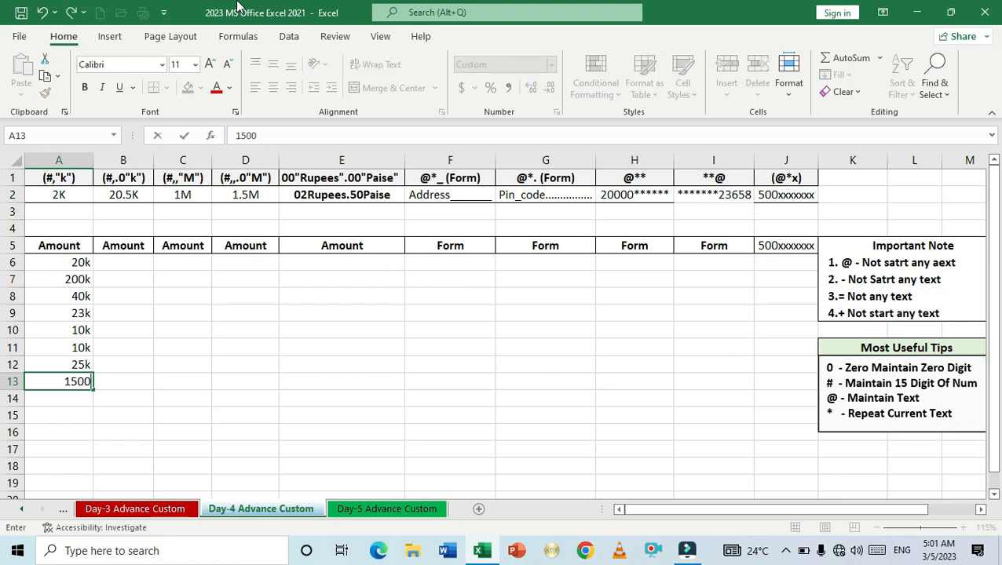
key("Return")
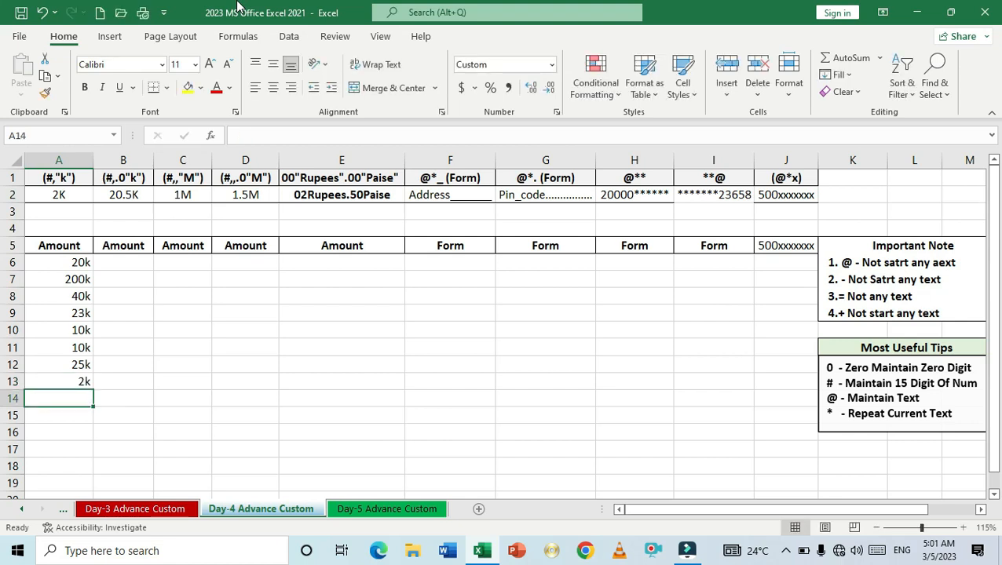
key("Up")
type("1400")
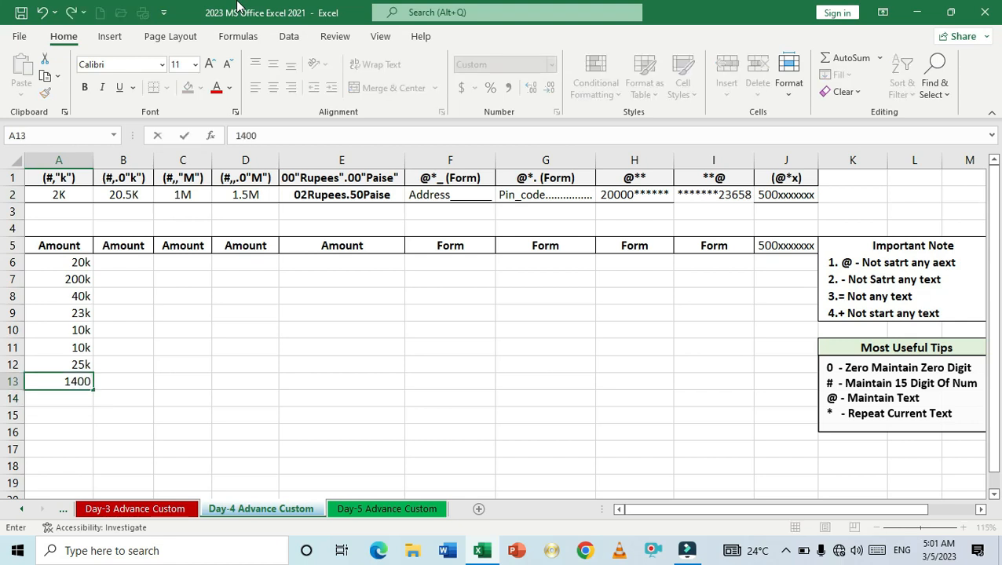
key("Return")
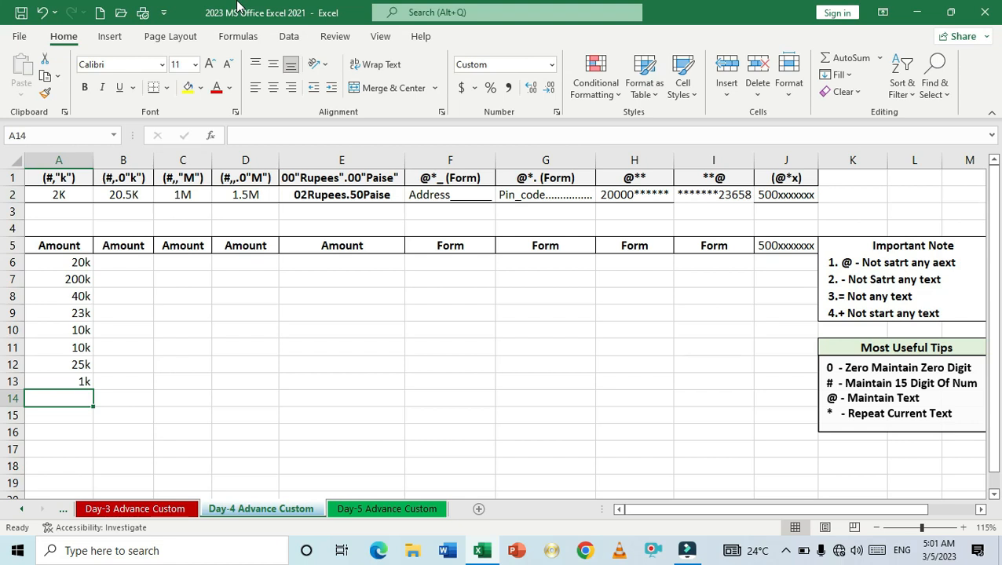
- Set cell A13 to 1100 and enter 1900 in cell A14
key("Up")
type("1100")
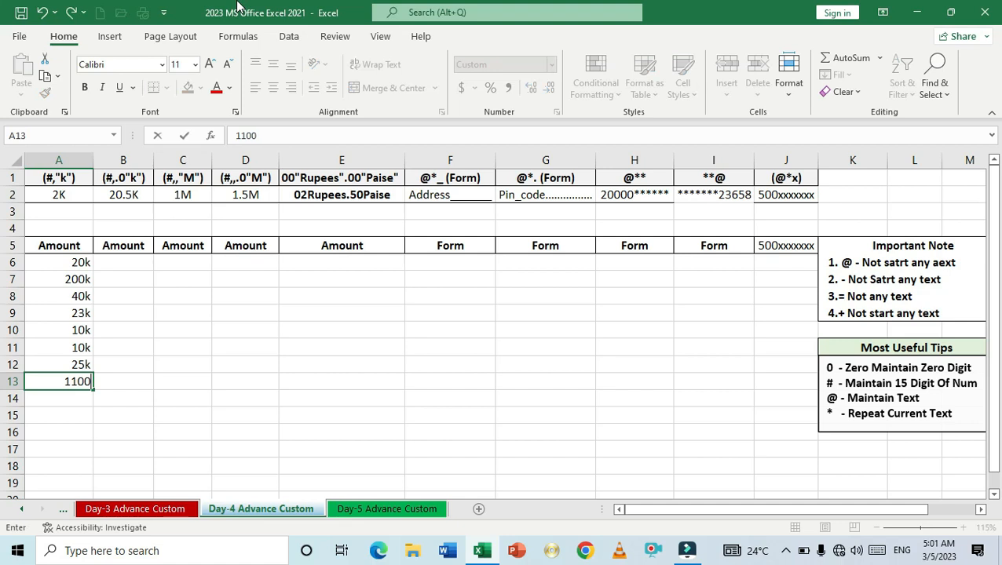
key("Return")
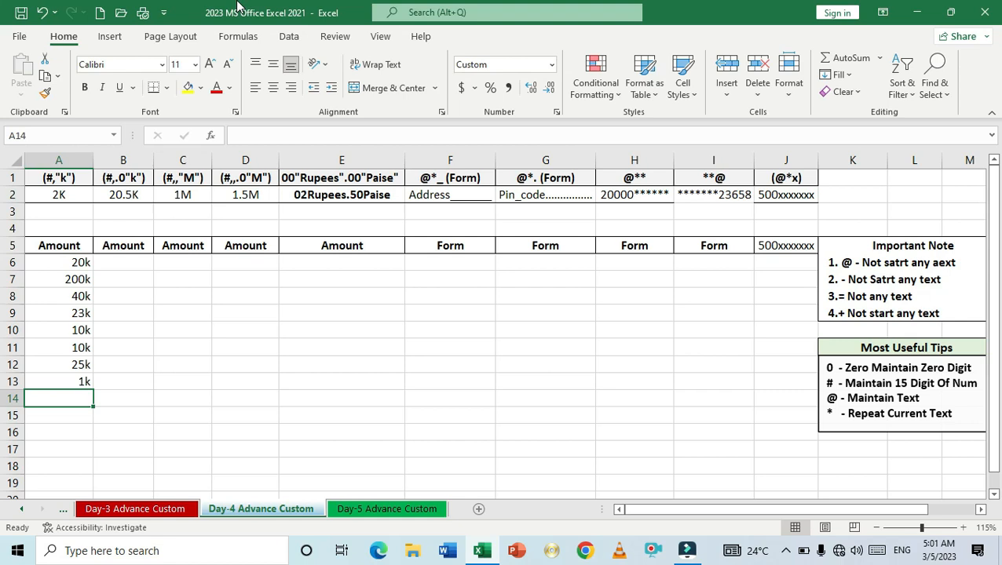
key("Up")
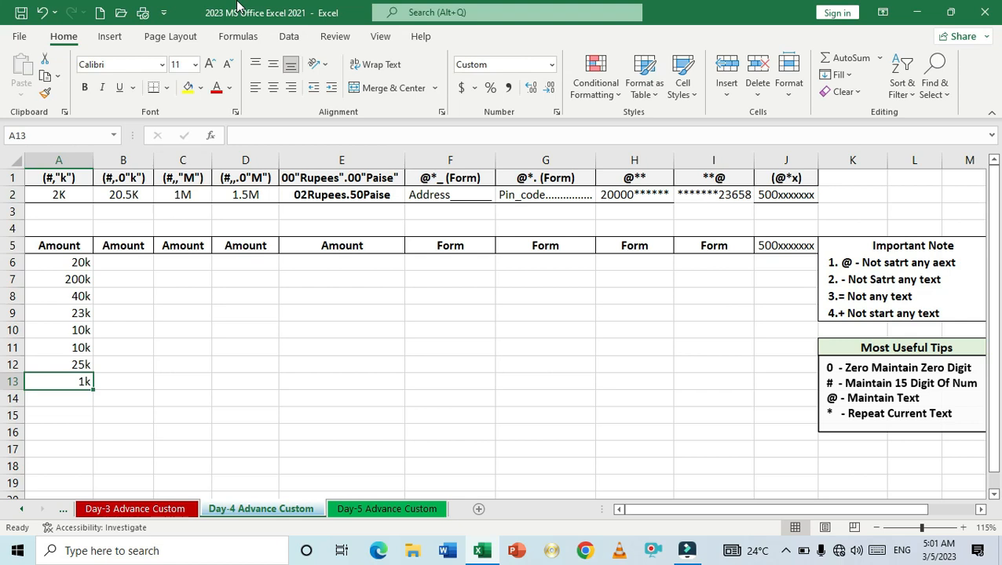
key("Down")
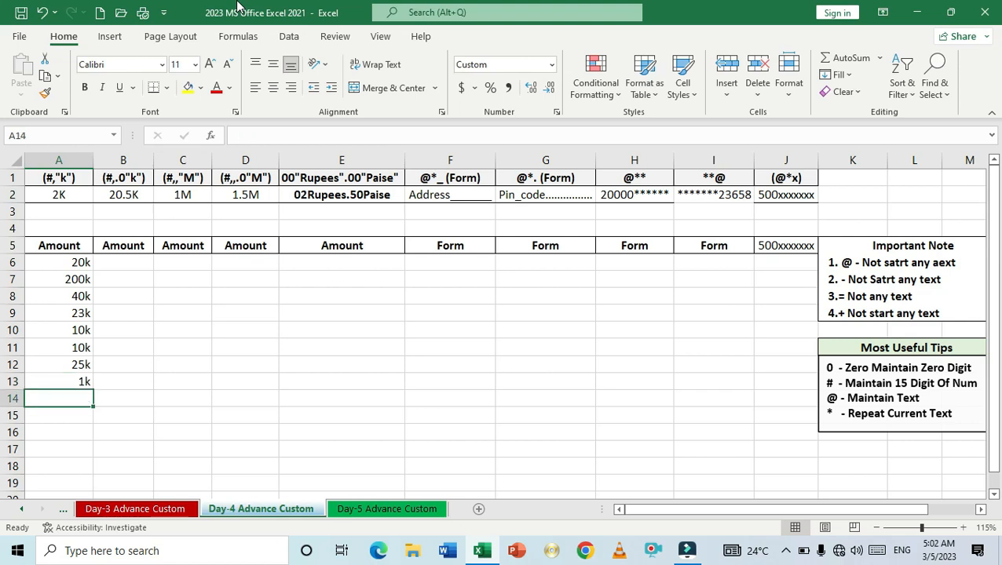
type("1900")
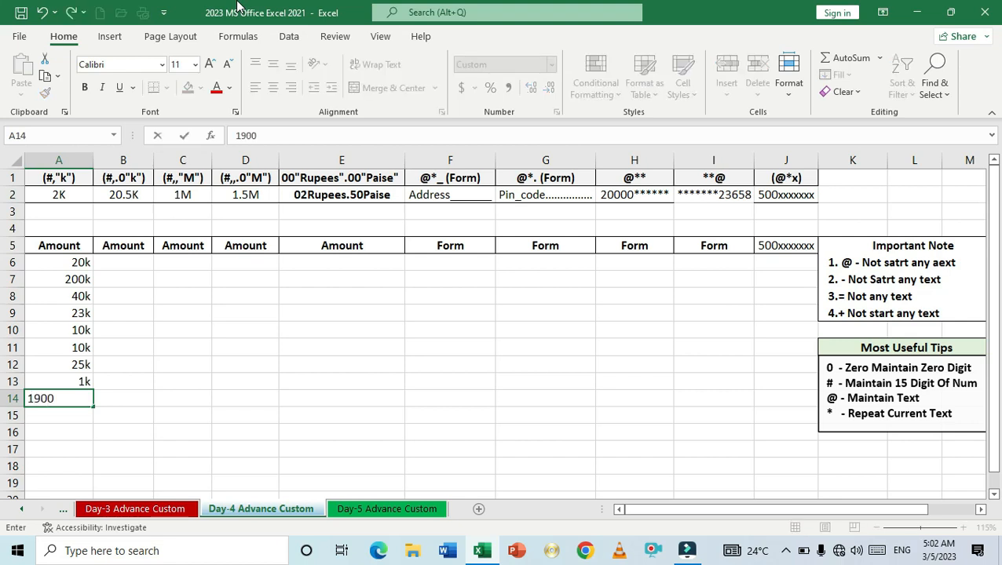
key("Return")
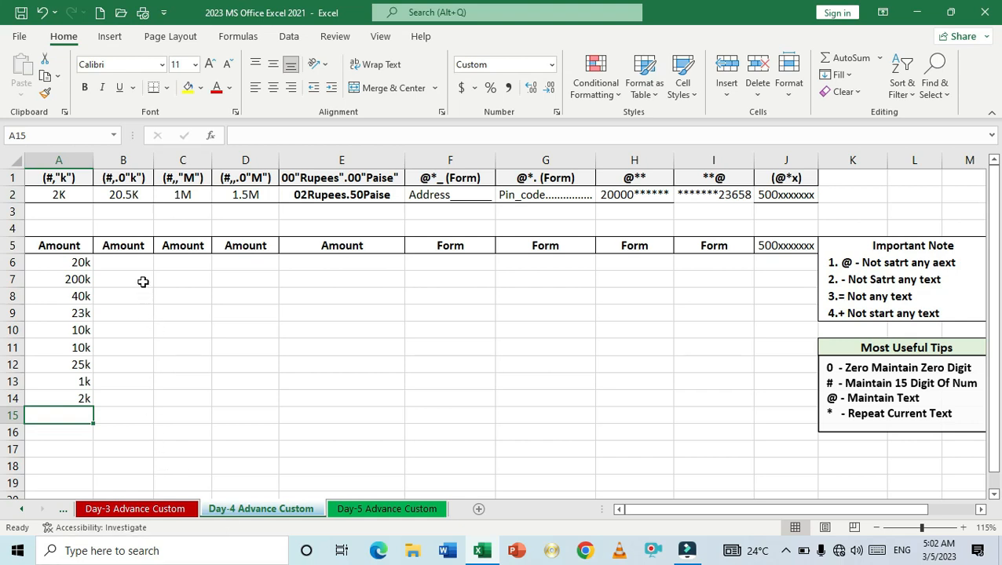
- Apply the custom number format #,.0"k" to cells B6:B14 of the second Amount column and enter 1200 in cell B6
left_click(126, 261)
left_click_drag(127, 262, 119, 401)
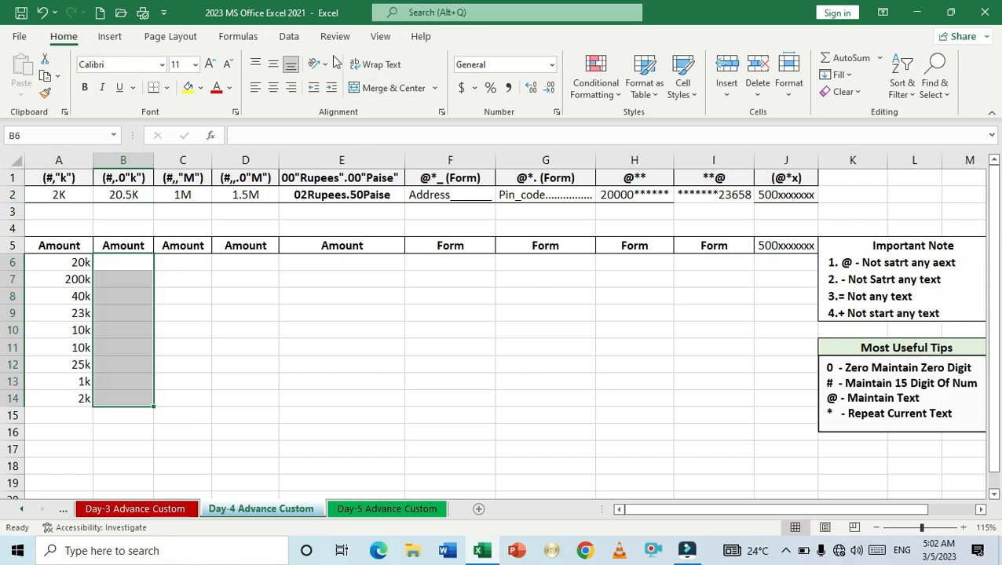
key("ctrl+1")
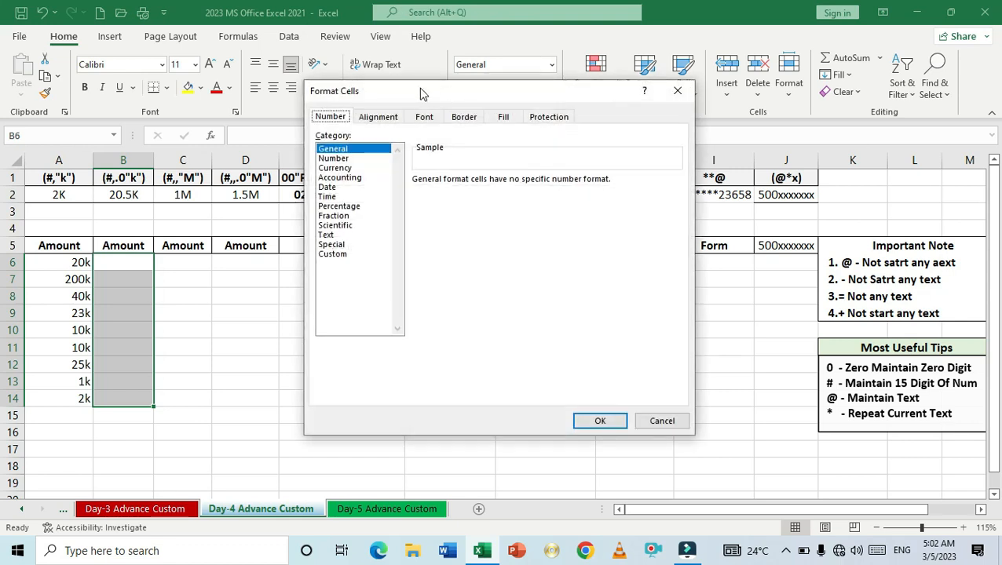
left_click_drag(422, 93, 521, 107)
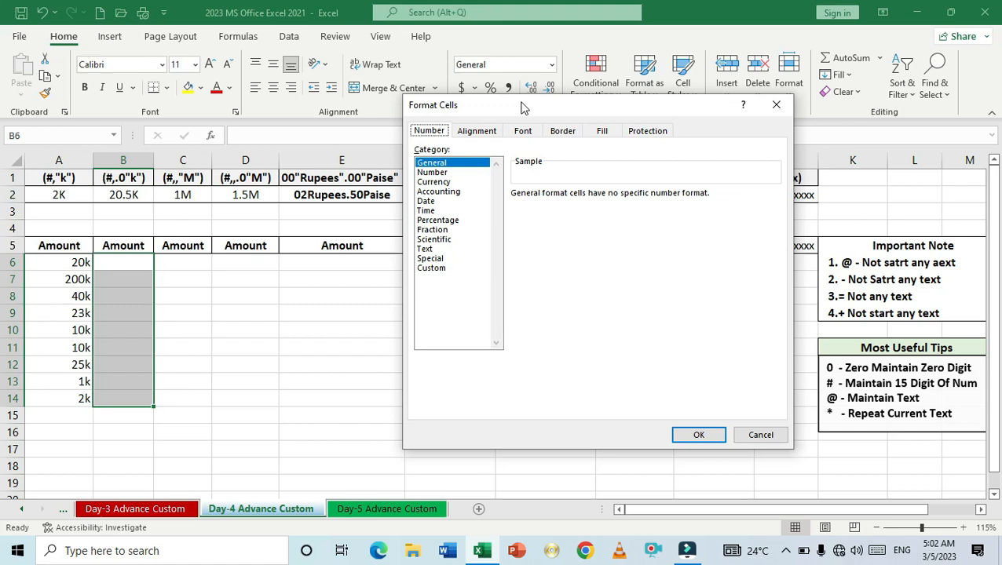
left_click(434, 269)
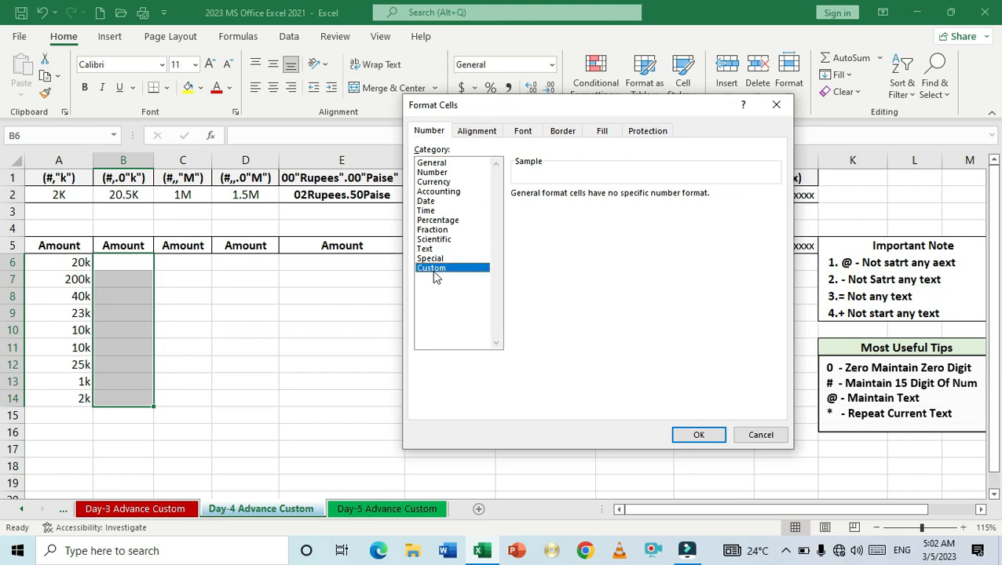
left_click(548, 207)
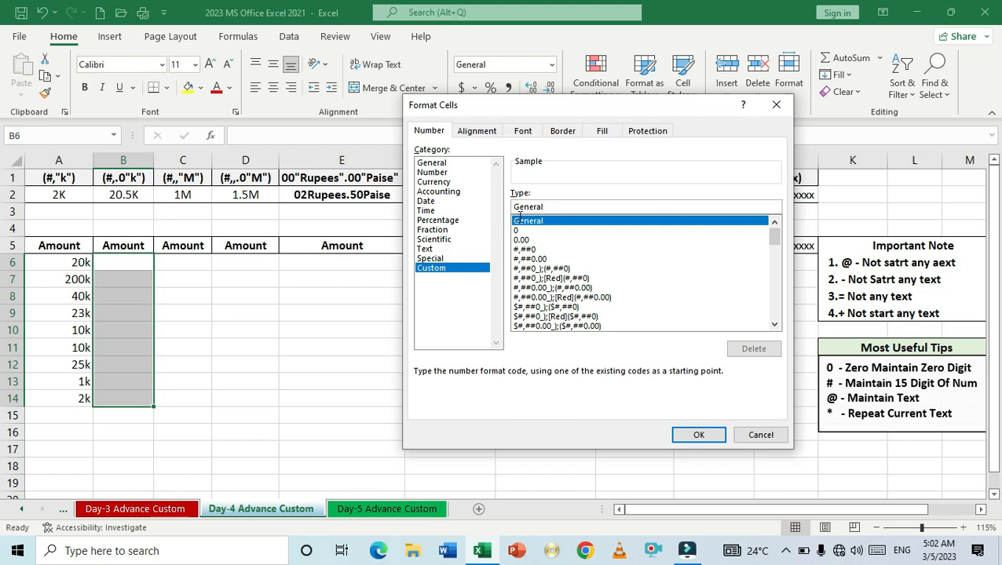
key("BackSpace")
key("BackSpace")
key("BackSpace")
key("BackSpace")
key("BackSpace")
key("BackSpace")
key("BackSpace")
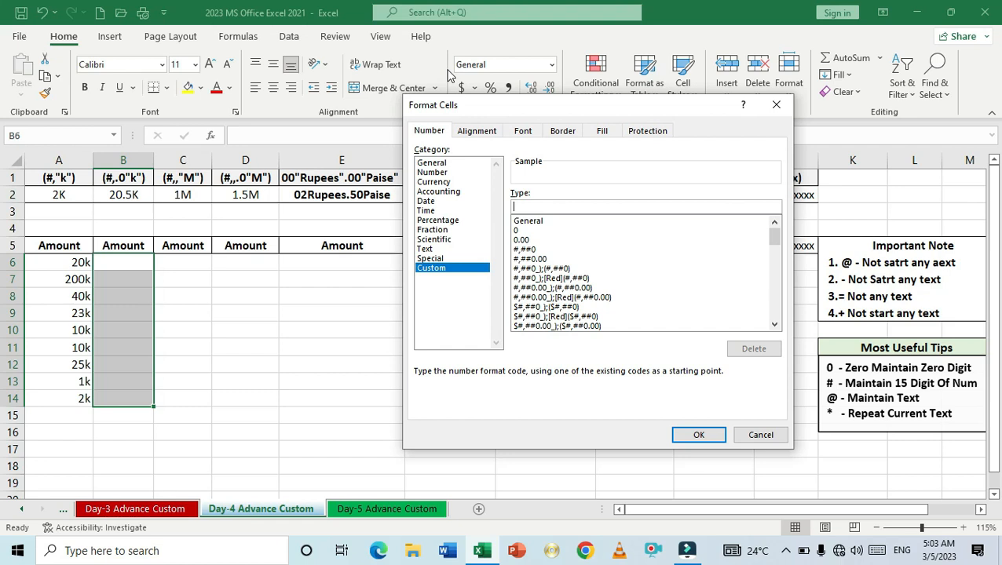
type("#,.0\"k\"")
left_click(688, 437)
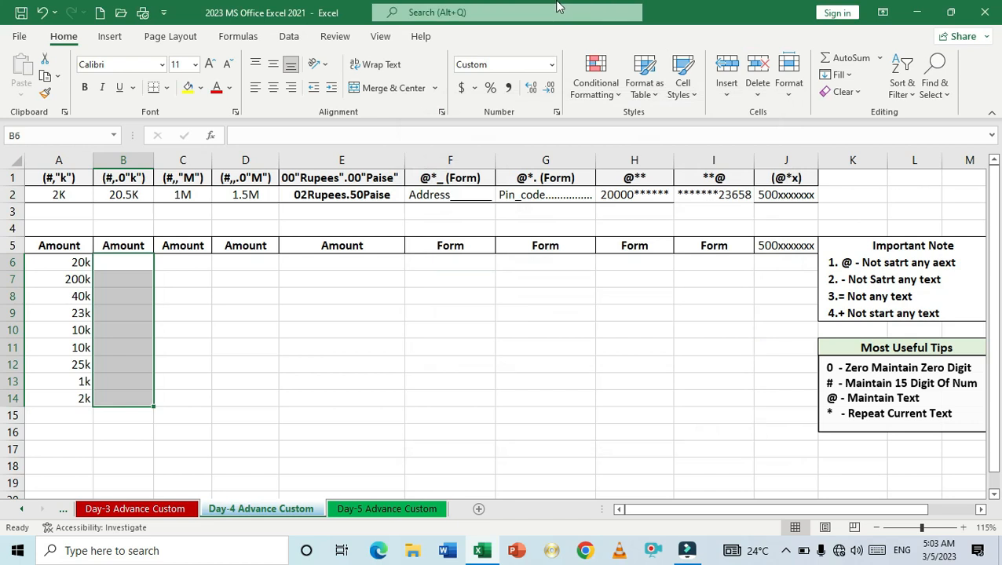
type("1200")
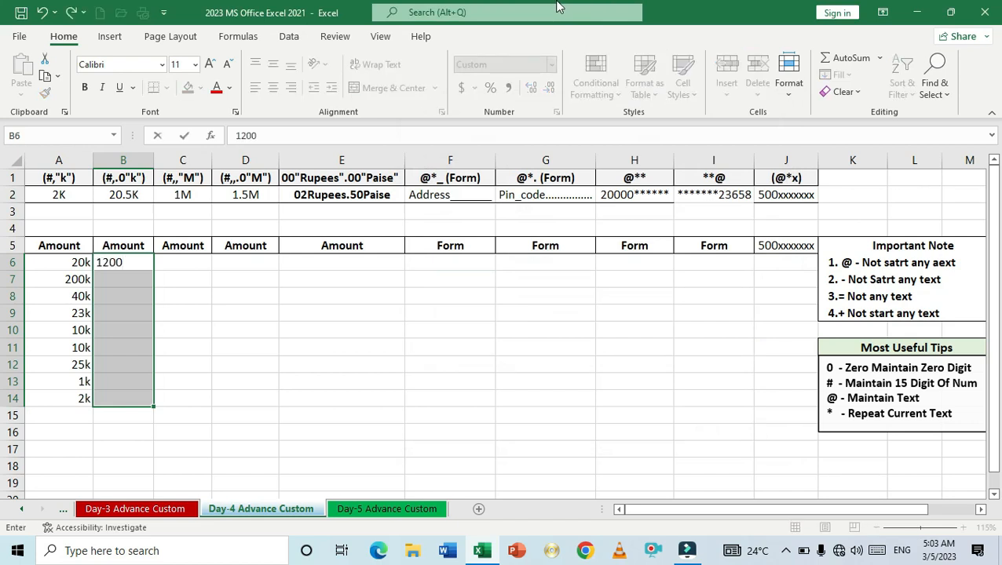
key("Return")
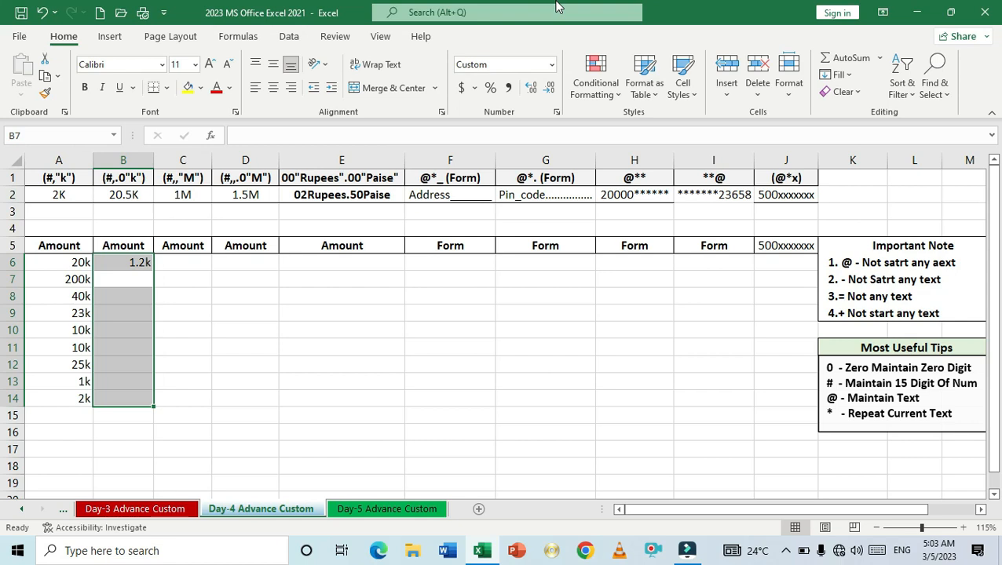
- Examine the abbreviated amounts in the first Amount column down to cell A13 for comparison with the one-decimal format
key("Left")
key("Down")
key("Down")
key("Down")
key("Down")
key("Down")
key("Down")
key("Right")
key("Up")
key("Up")
key("Up")
key("Up")
key("Up")
key("Up")
- Enter the amounts 25000, 1200 and 1700 in cells B7 to B9
type("25000")
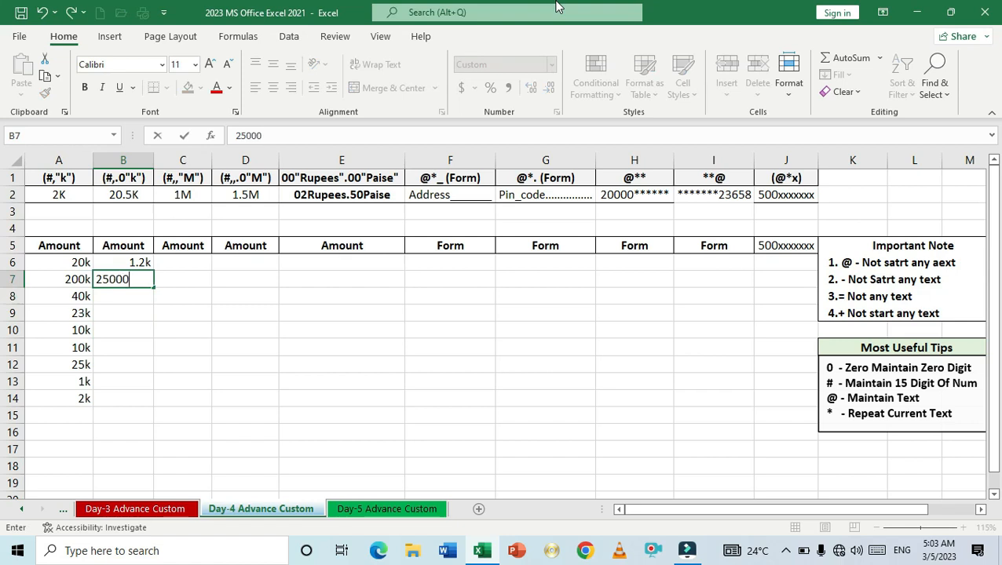
key("Return")
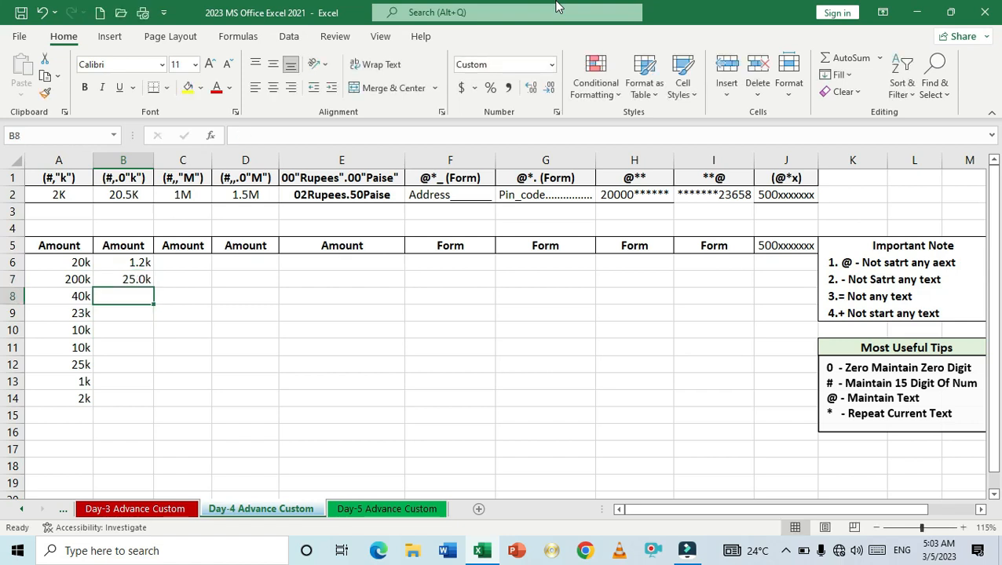
type("12000")
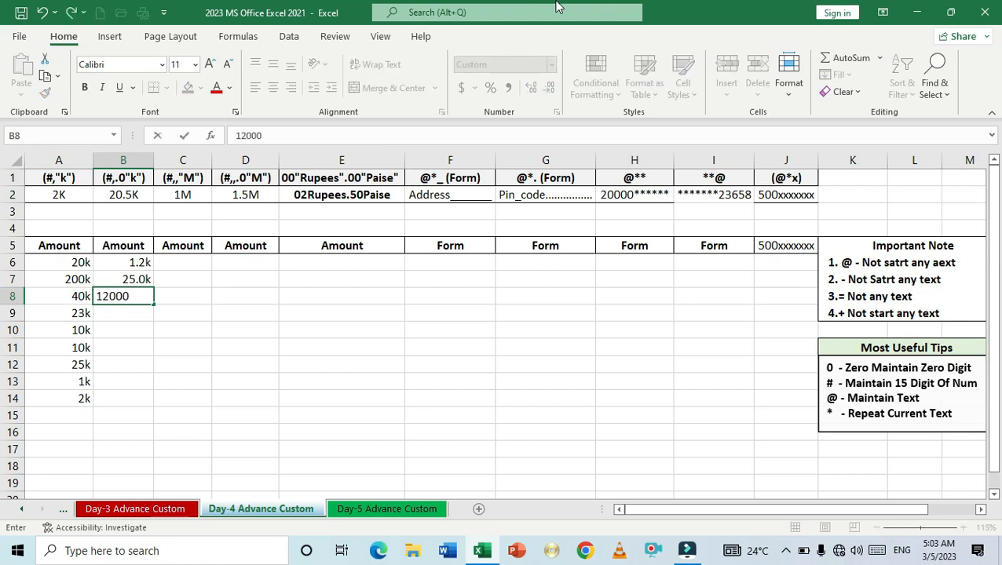
key("BackSpace")
key("Return")
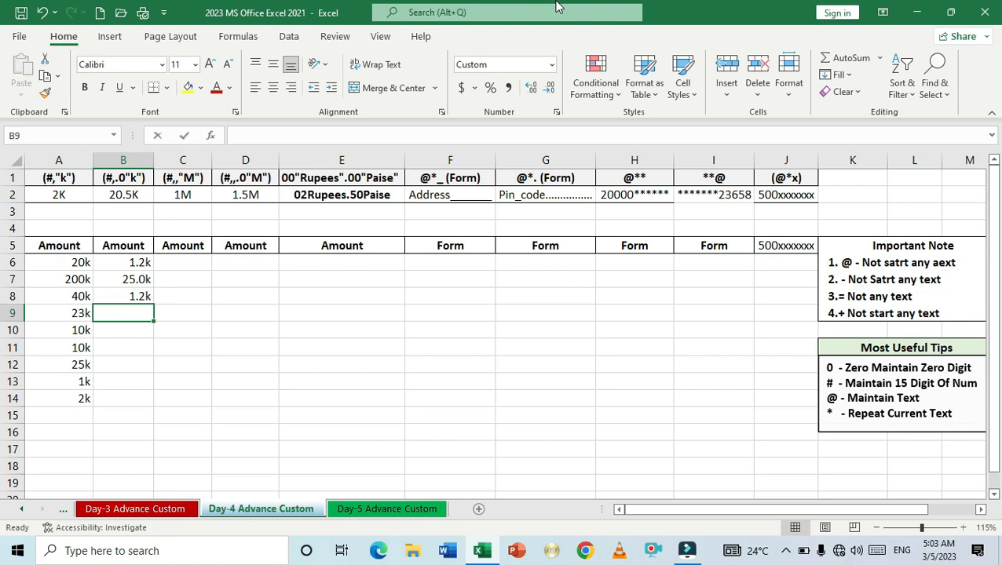
type("17000")
key("BackSpace")
key("Return")
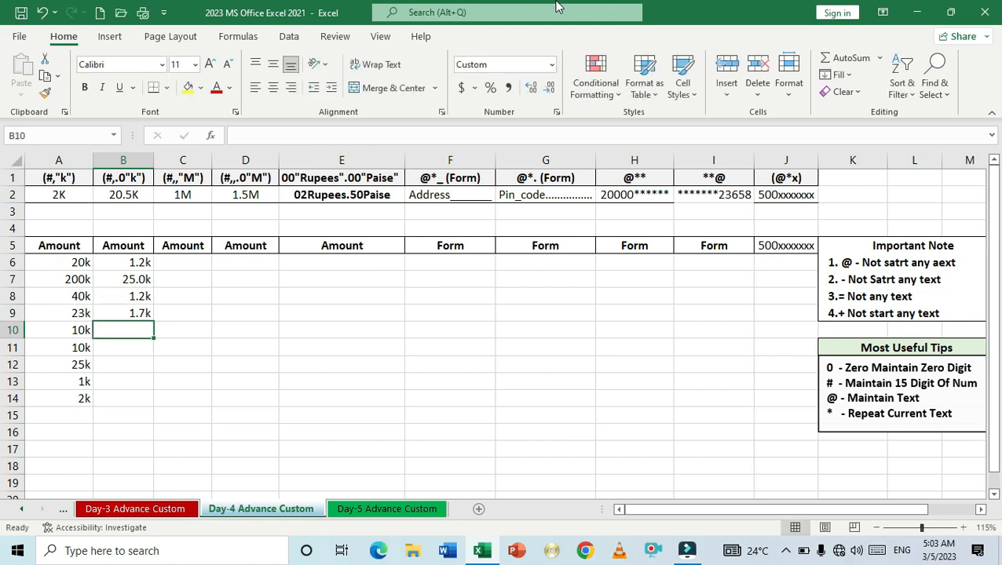
- Enter the amounts 1100, 1300 and 2300 in cells B10 to B12
type("11000")
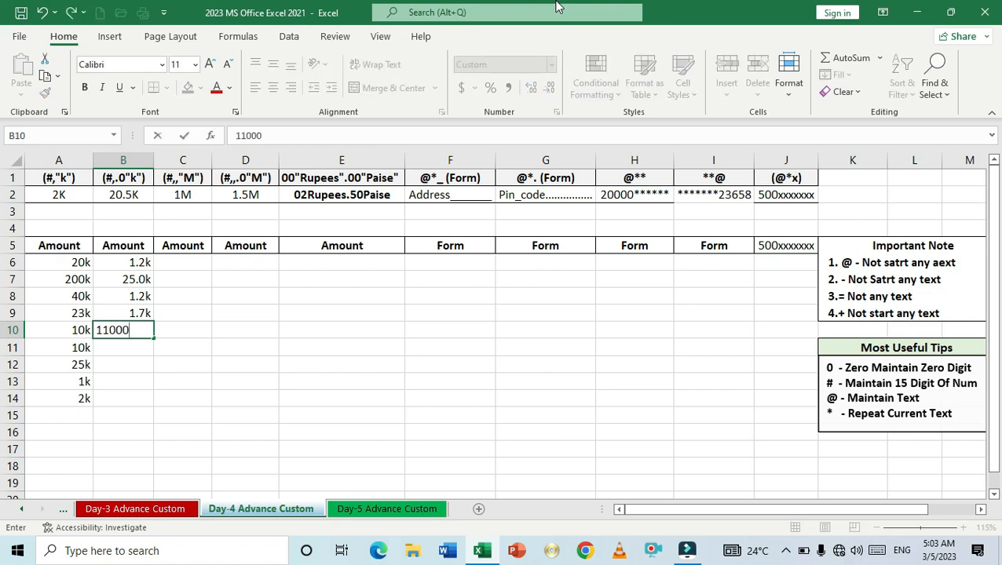
key("BackSpace")
key("Return")
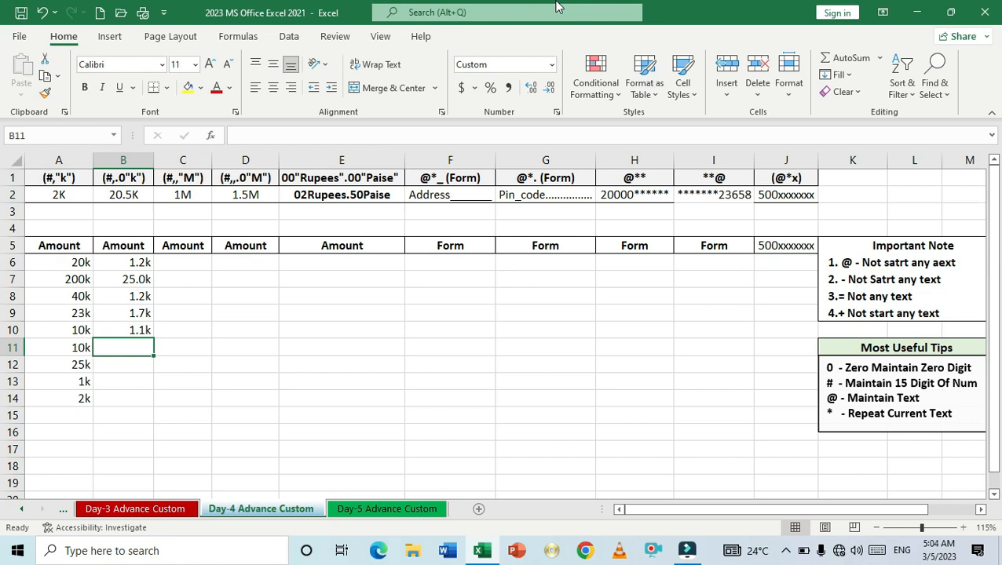
type("1300")
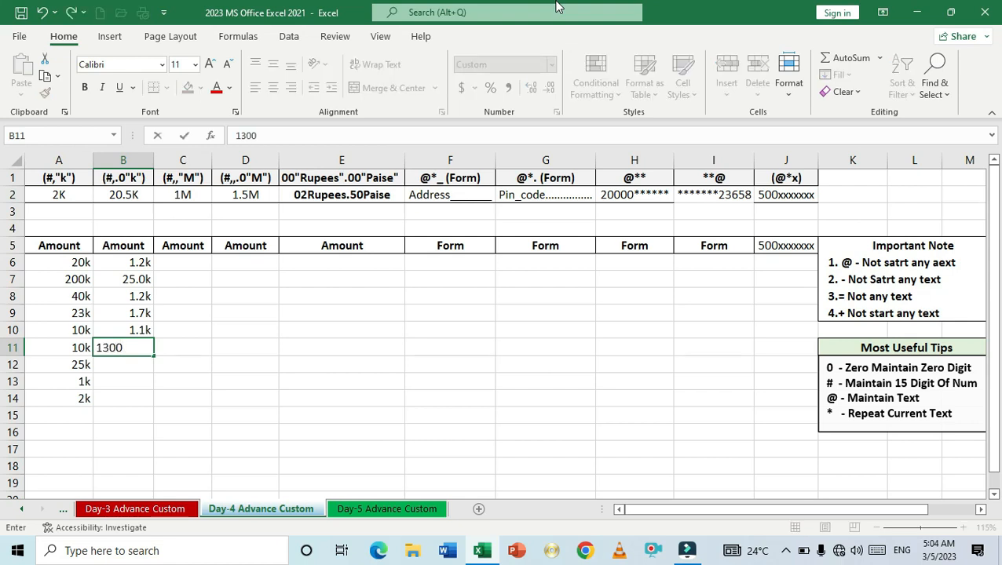
key("Return")
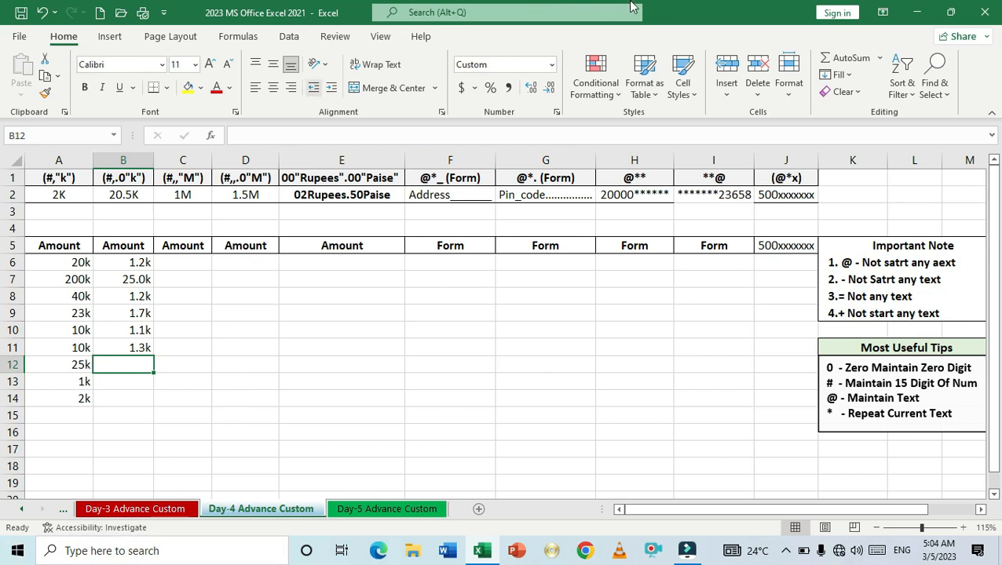
type("2300")
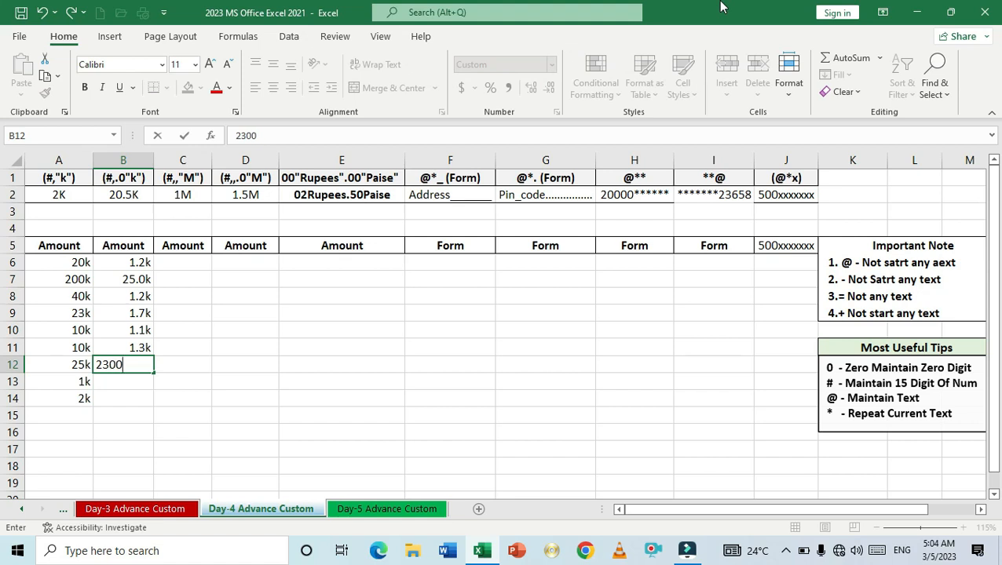
key("Return")
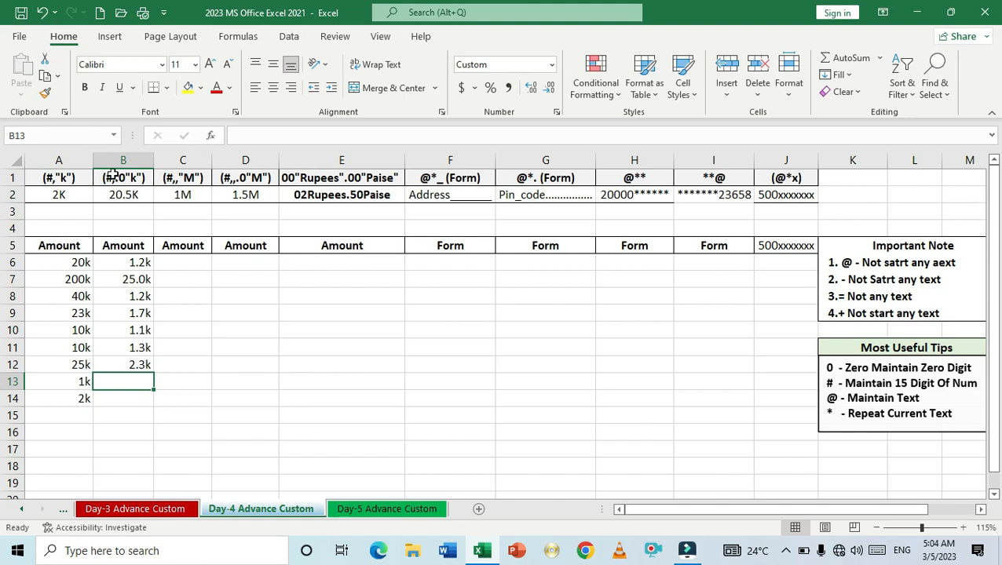
- Examine the Number category's decimal places and separator options for cell D9 without applying a format
left_click(267, 317)
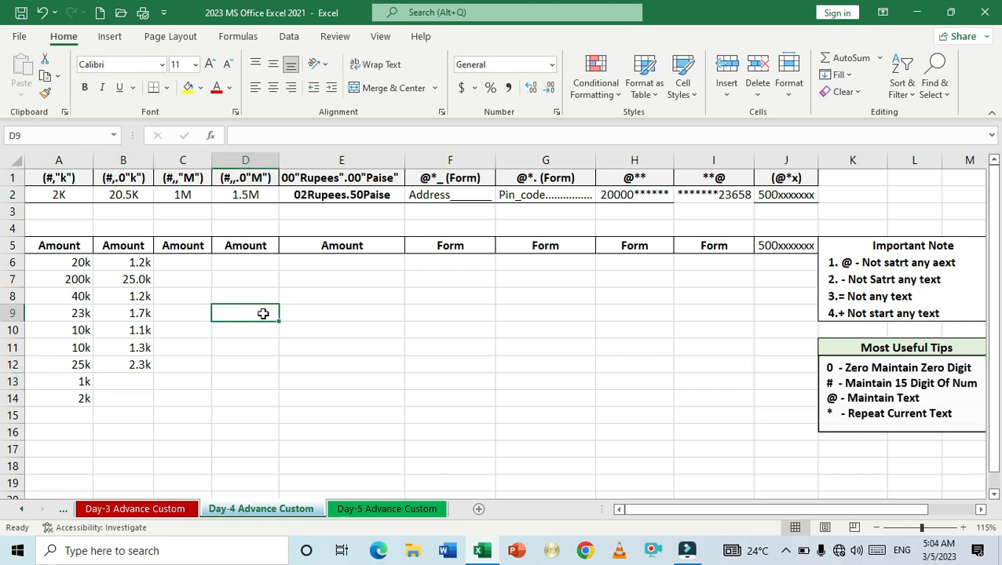
key("ctrl+1")
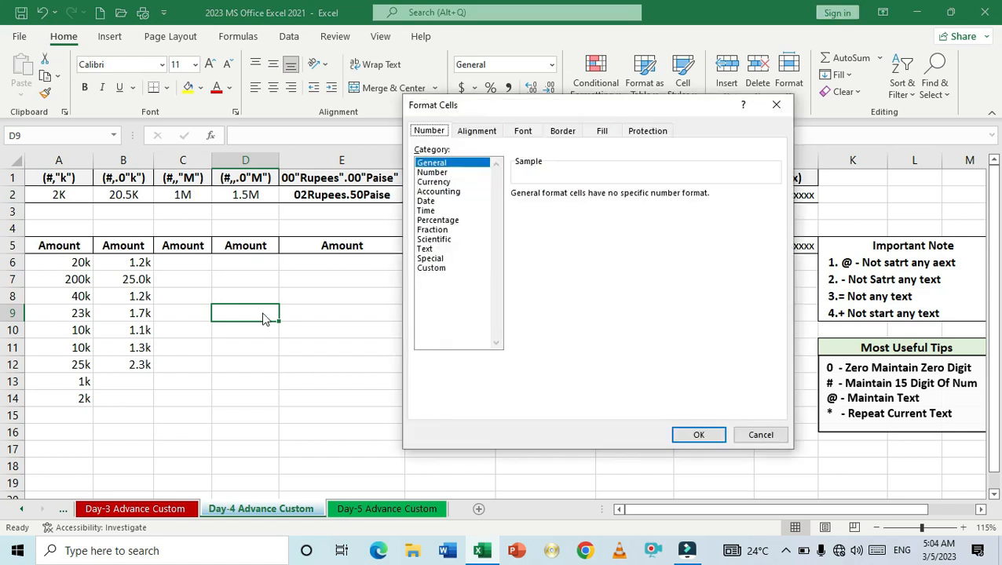
left_click(433, 172)
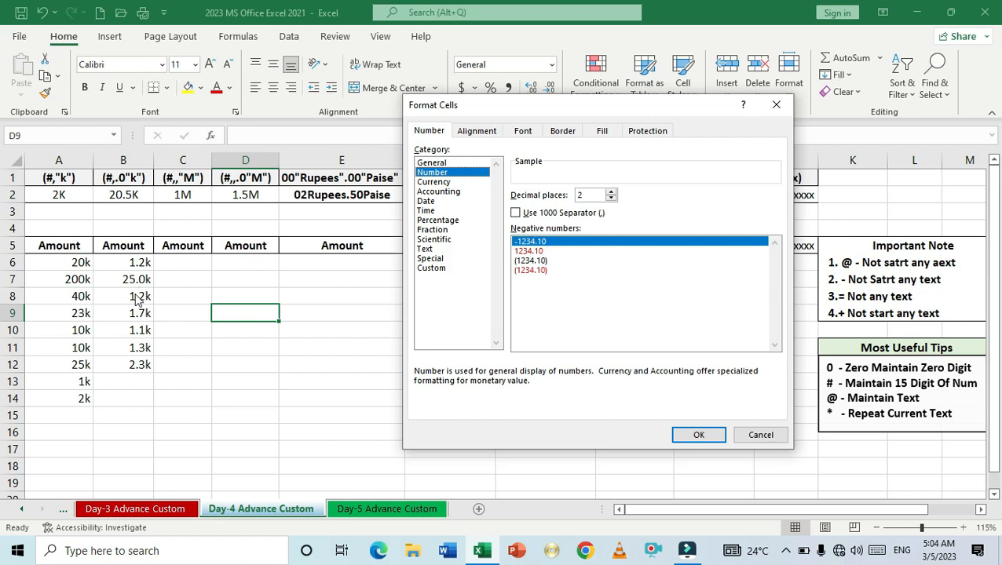
left_click(764, 437)
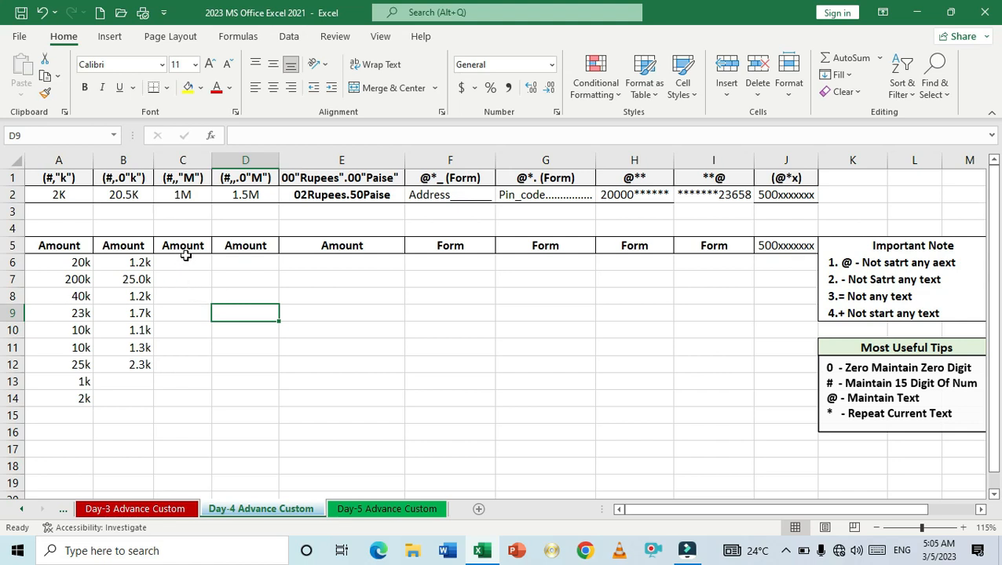
- Slightly widen column C and slightly narrow column A
left_click_drag(210, 164, 216, 165)
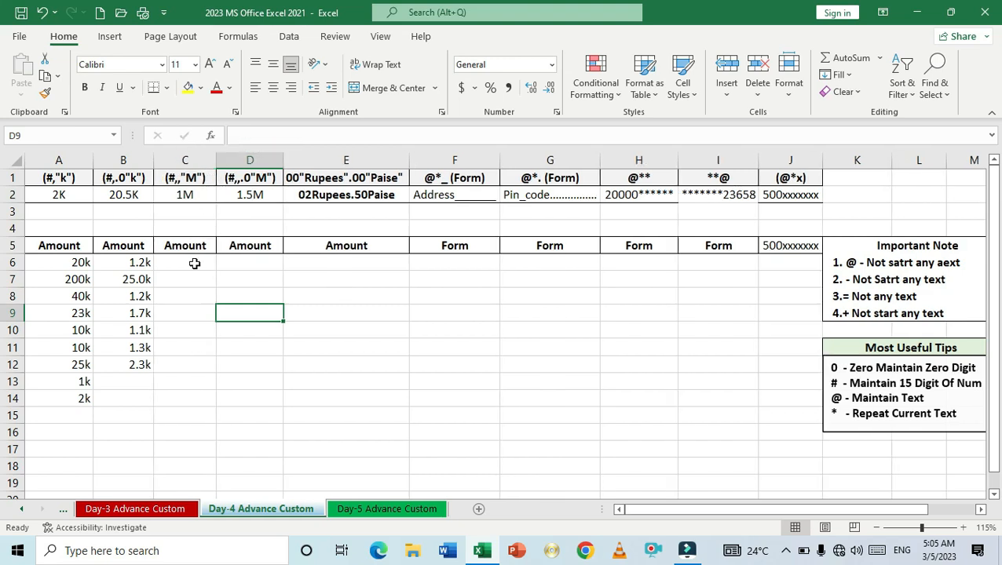
left_click_drag(97, 161, 89, 161)
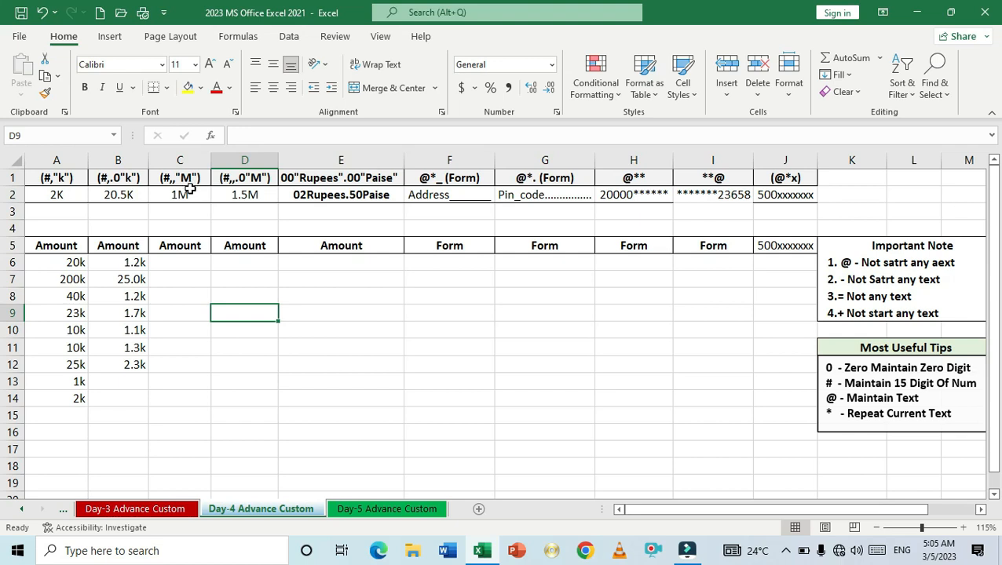
- Apply the custom number format #,,"M" to cells C6 to C14 of the third Amount column
left_click_drag(179, 264, 180, 397)
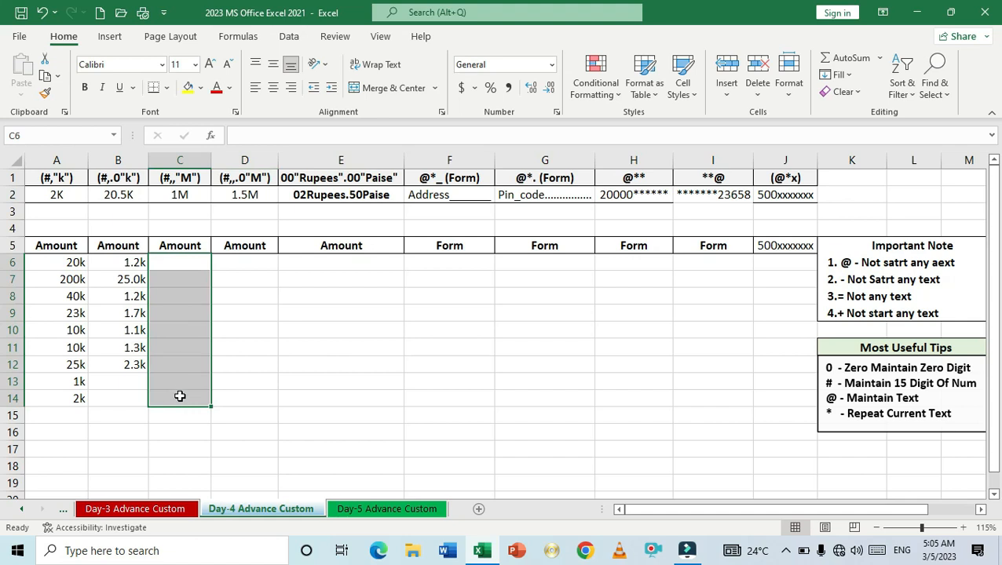
key("ctrl+1")
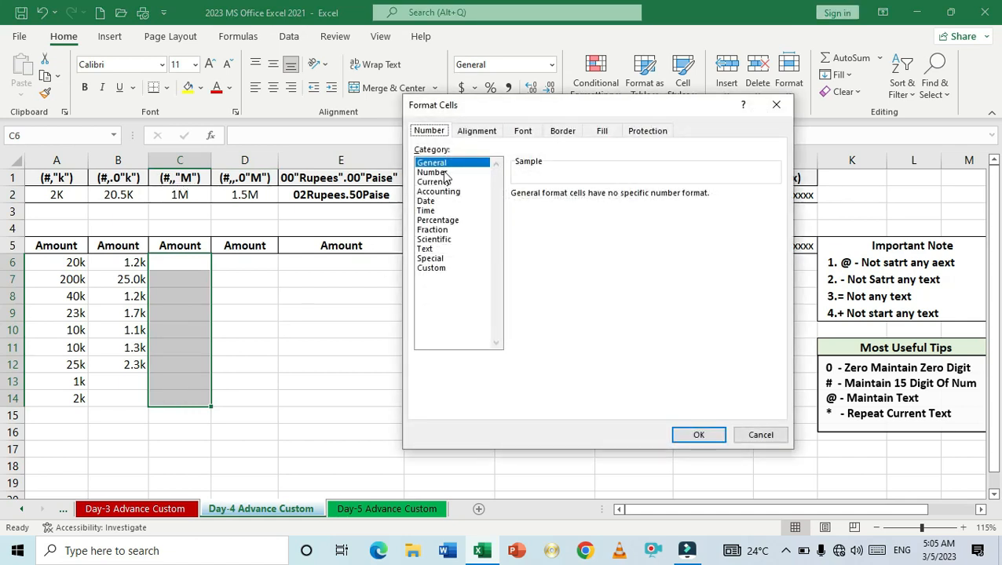
left_click(432, 269)
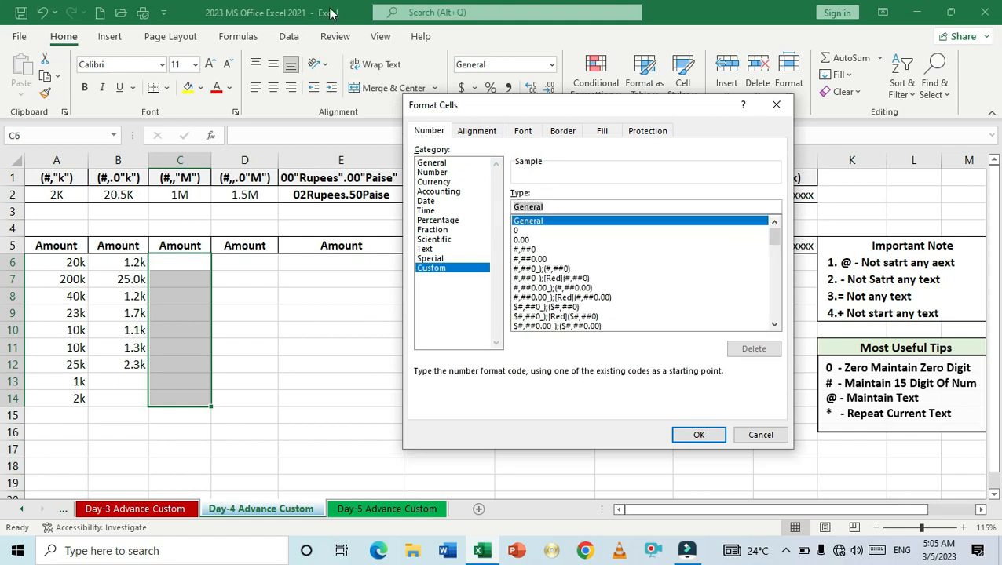
key("Delete")
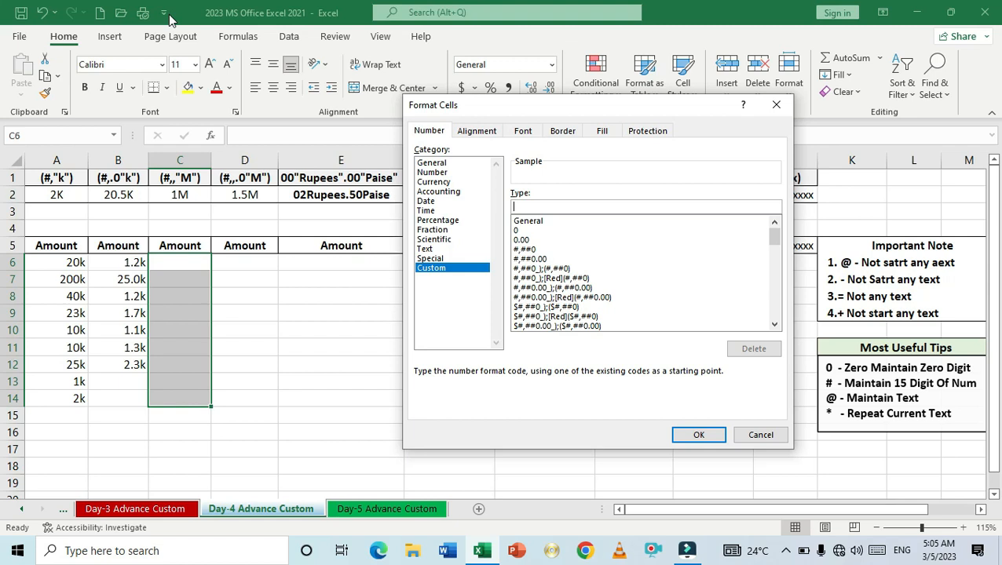
type("#,,\"M\"")
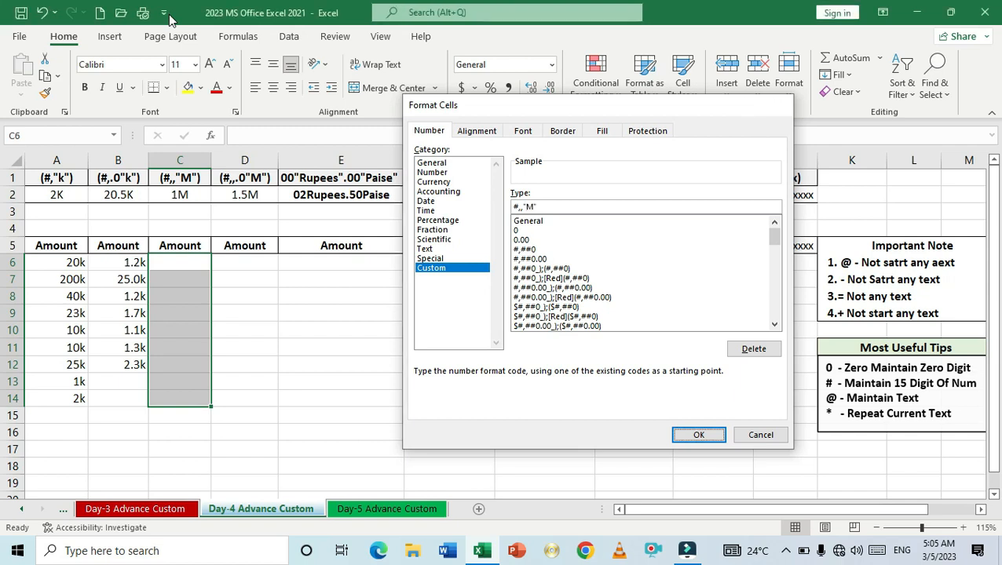
key("Return")
- Enter the amounts 1000000, 700000 and 300000 in cells C6 to C8
type("1000000")
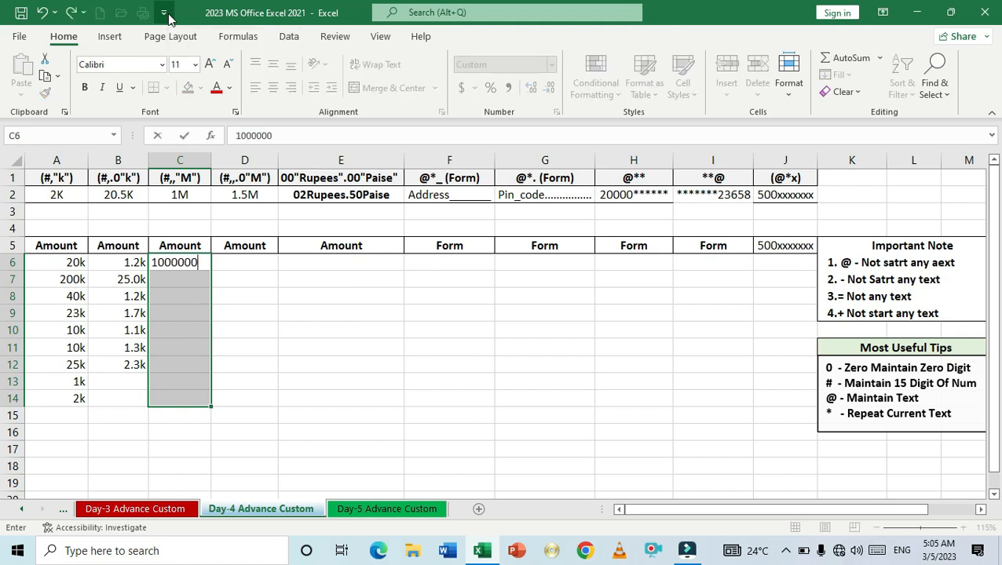
key("Return")
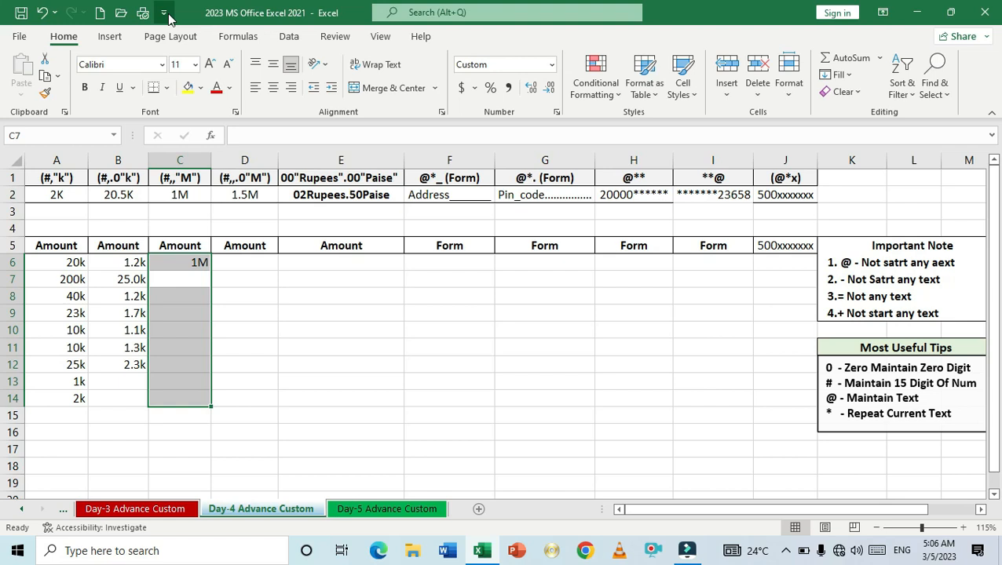
type("7")
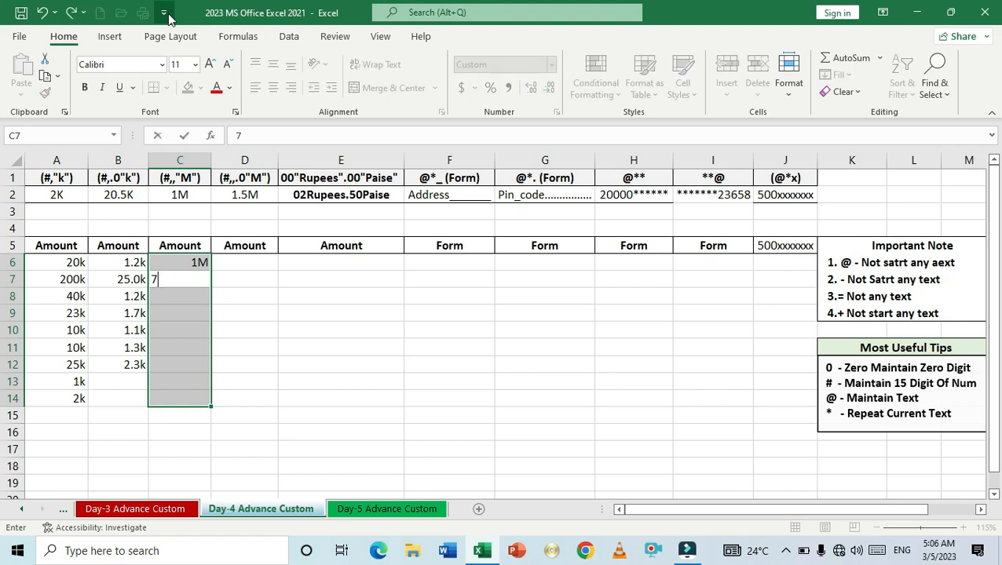
type("00000")
key("Return")
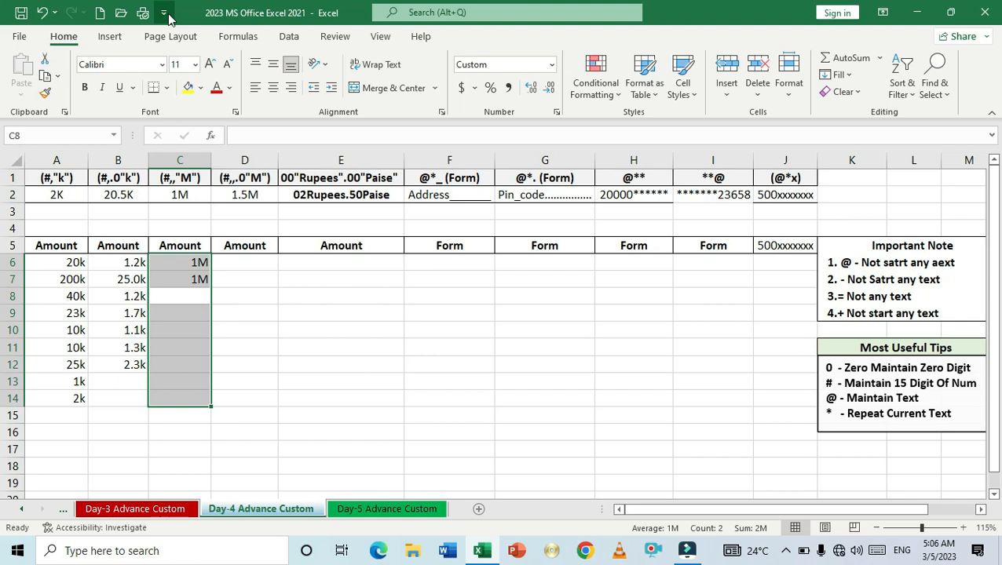
type("300000")
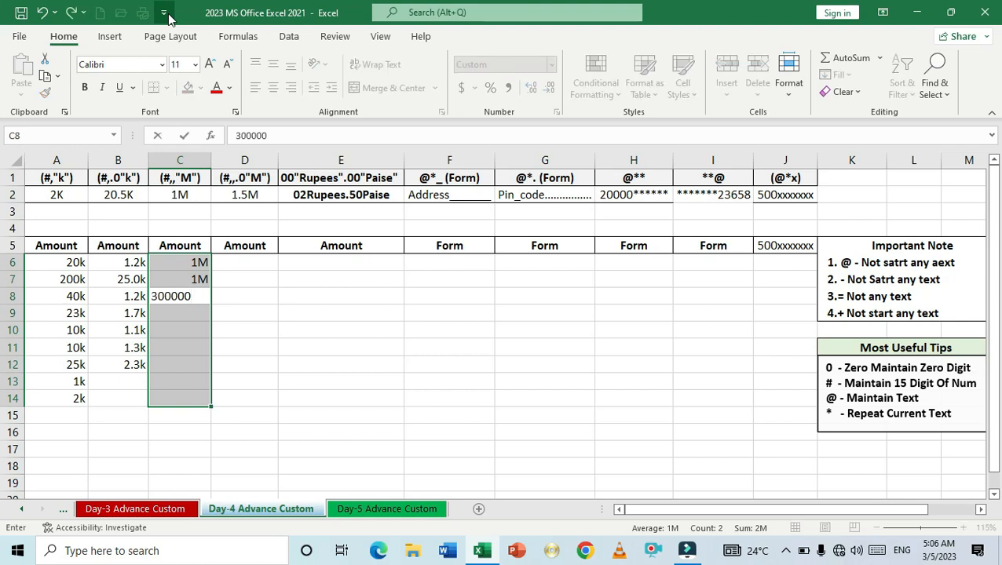
key("Return")
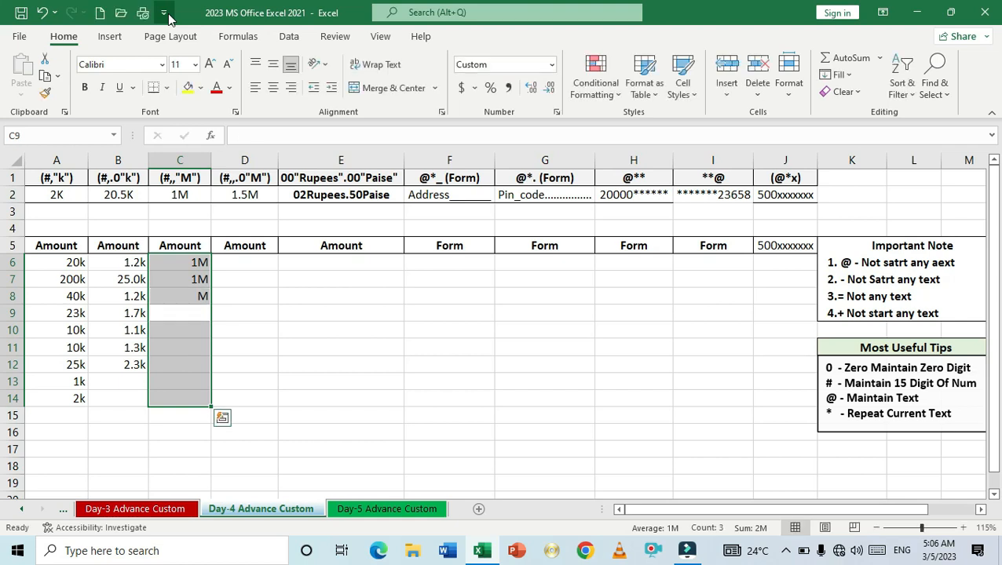
- Change the amount in cell C8 to 900000 and enter 500000 in cell C9
key("Up")
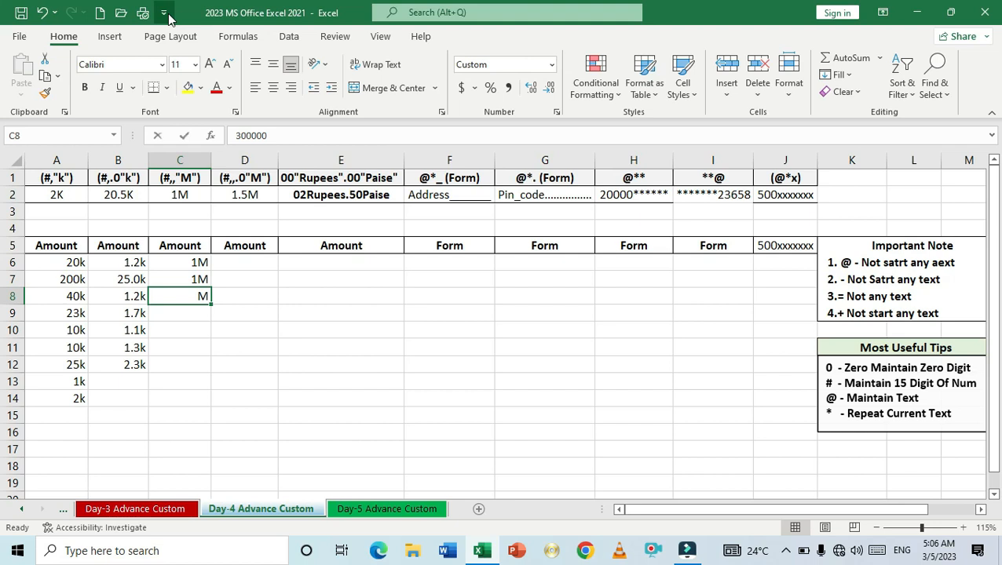
type("900000")
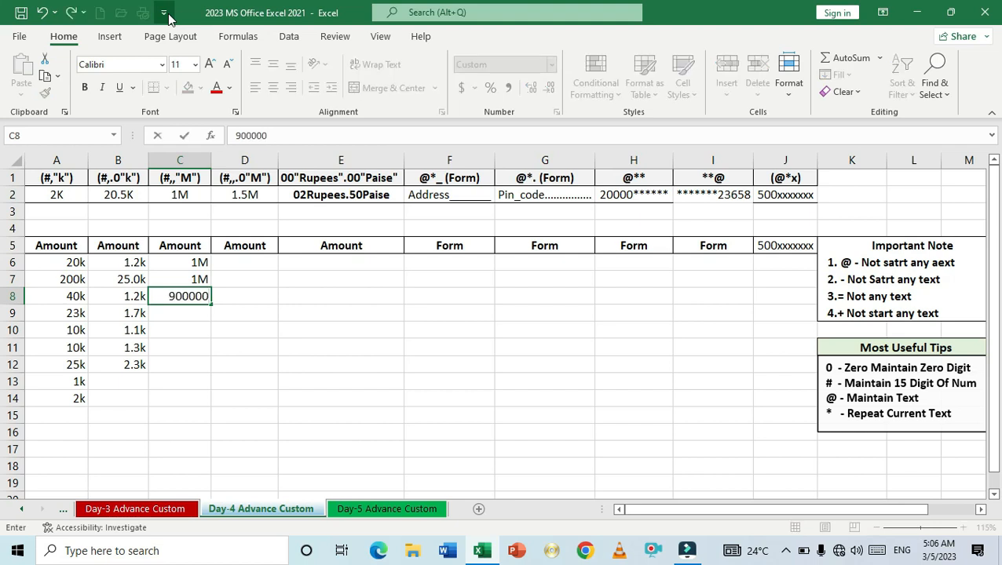
key("Return")
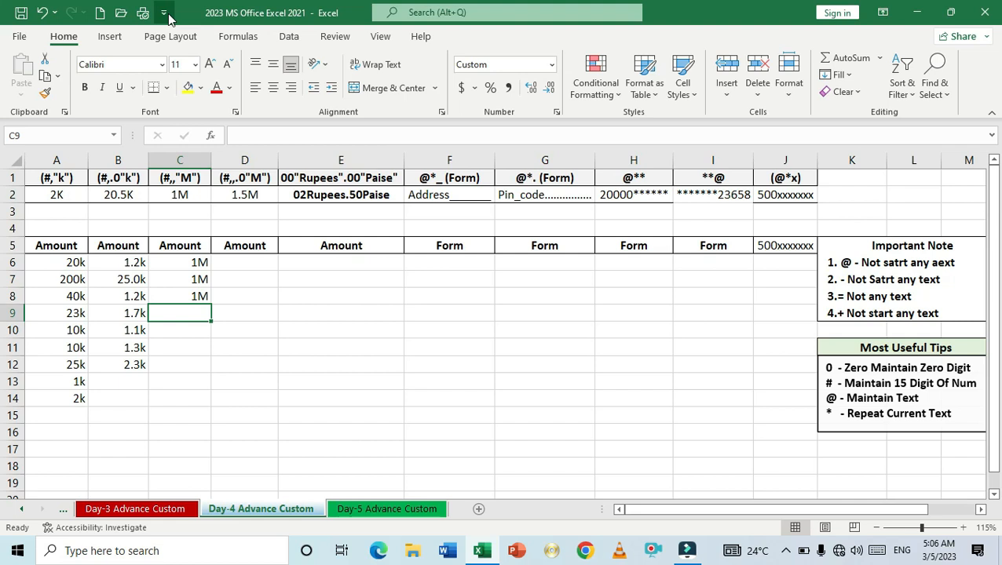
type("500000")
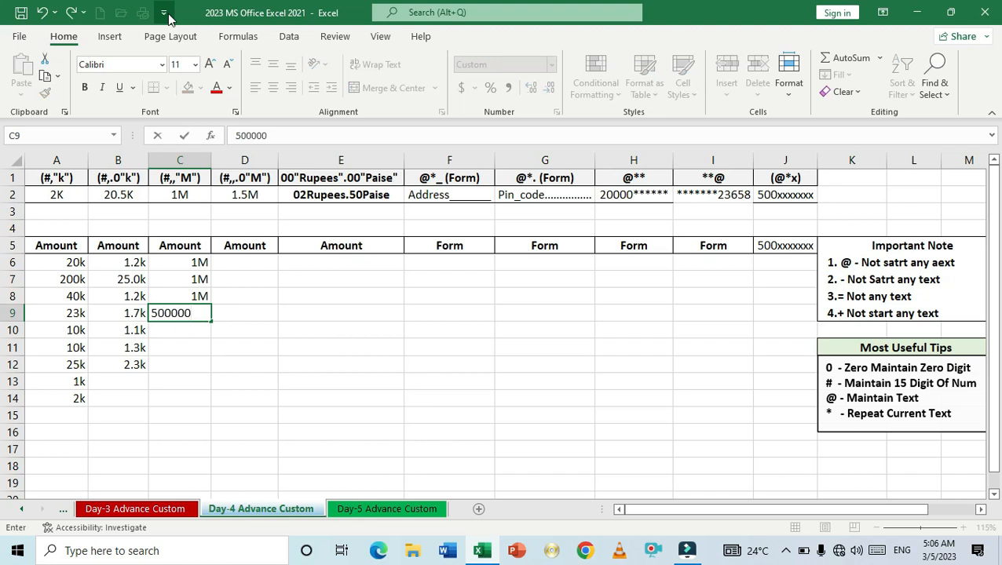
key("Return")
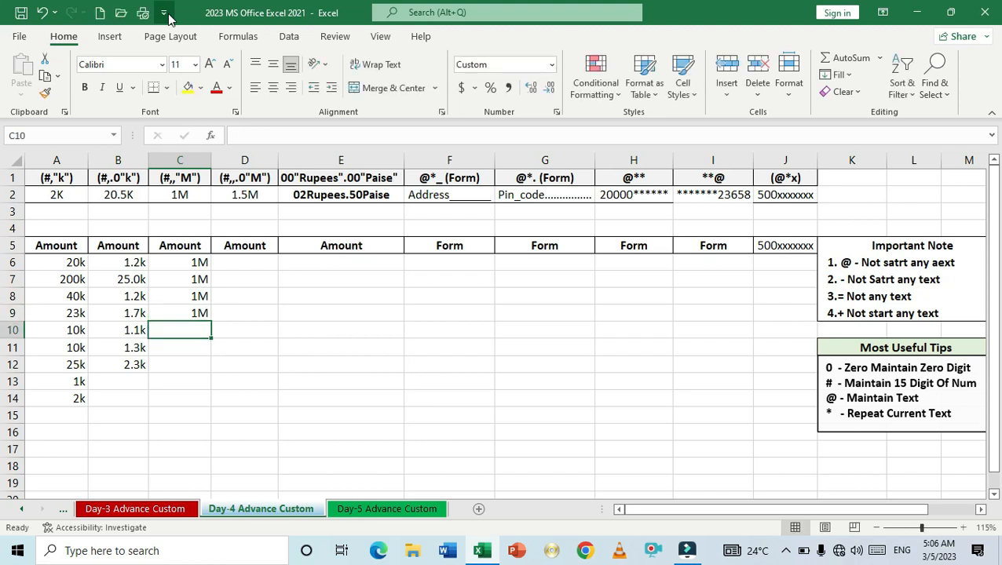
- Try the amount 400000 in cell C10 and replace it with 1000000
type("400000")
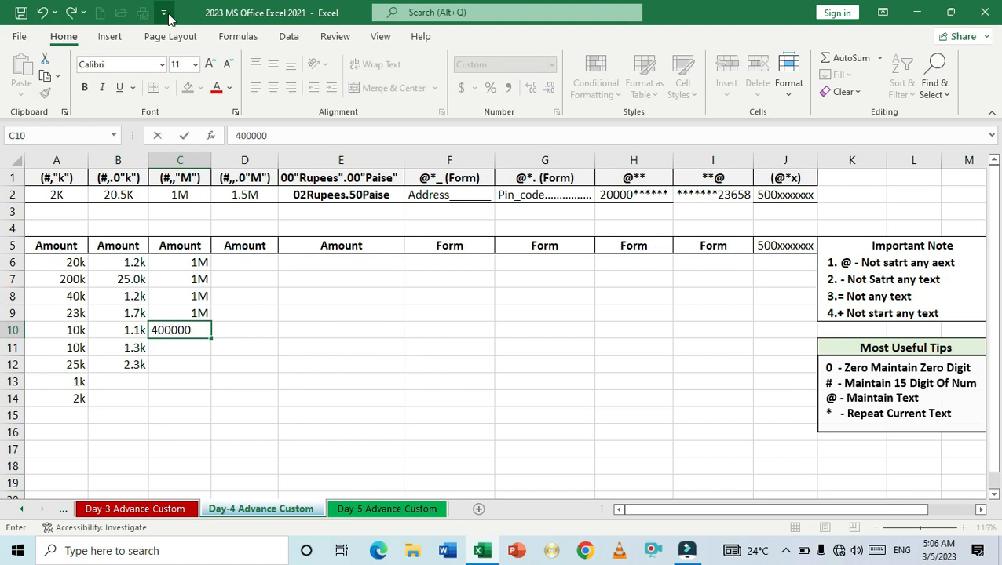
key("Return")
key("Up")
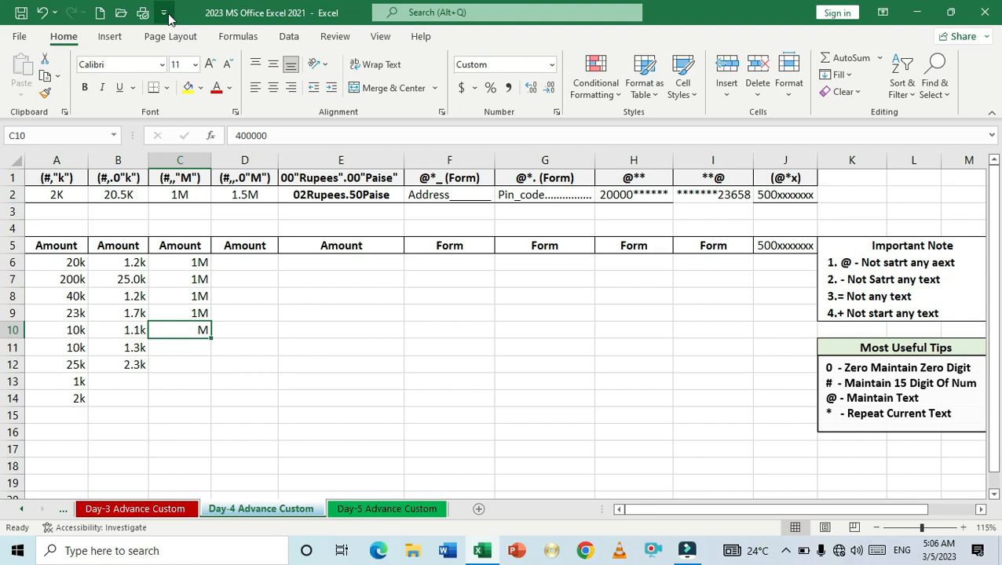
type("1000000")
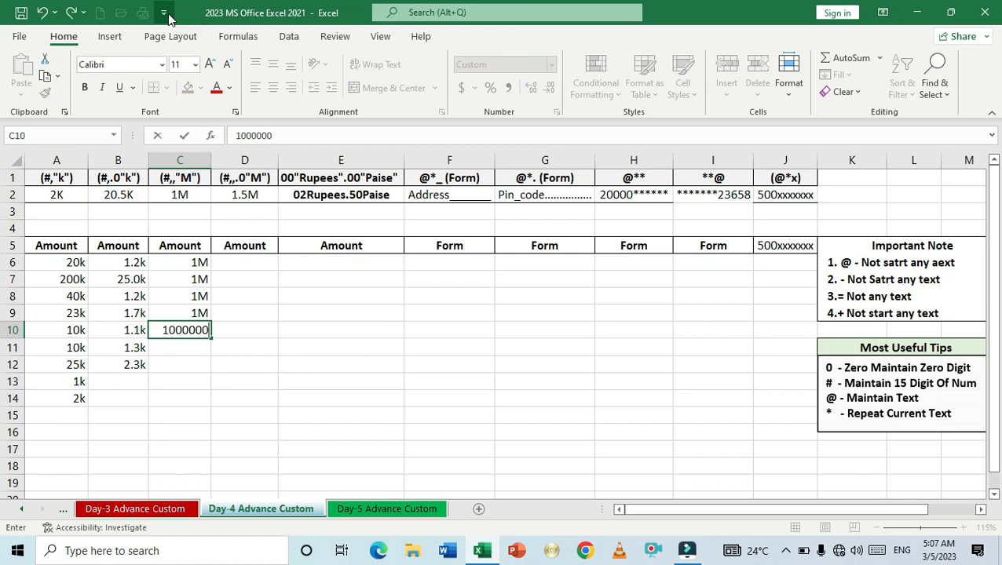
key("Return")
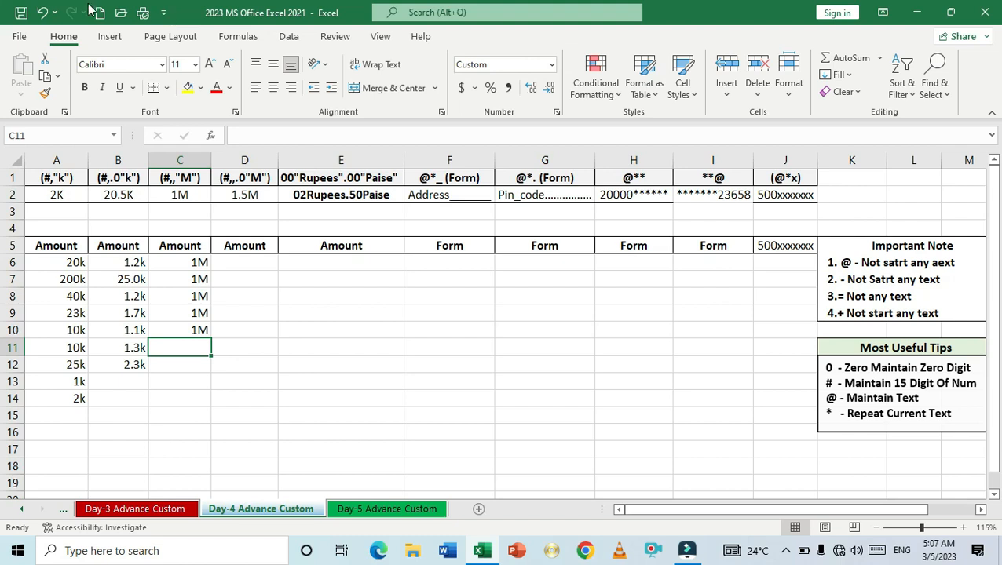
- Apply the custom number format #,,.0"M" to cells D6 to D14 of the fourth Amount column
left_click_drag(232, 263, 245, 400)
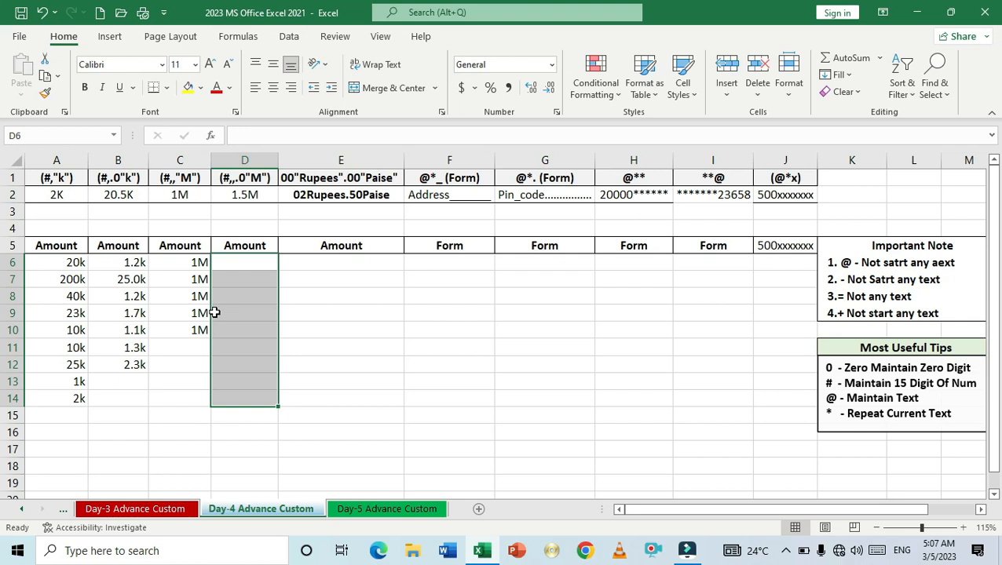
key("ctrl+1")
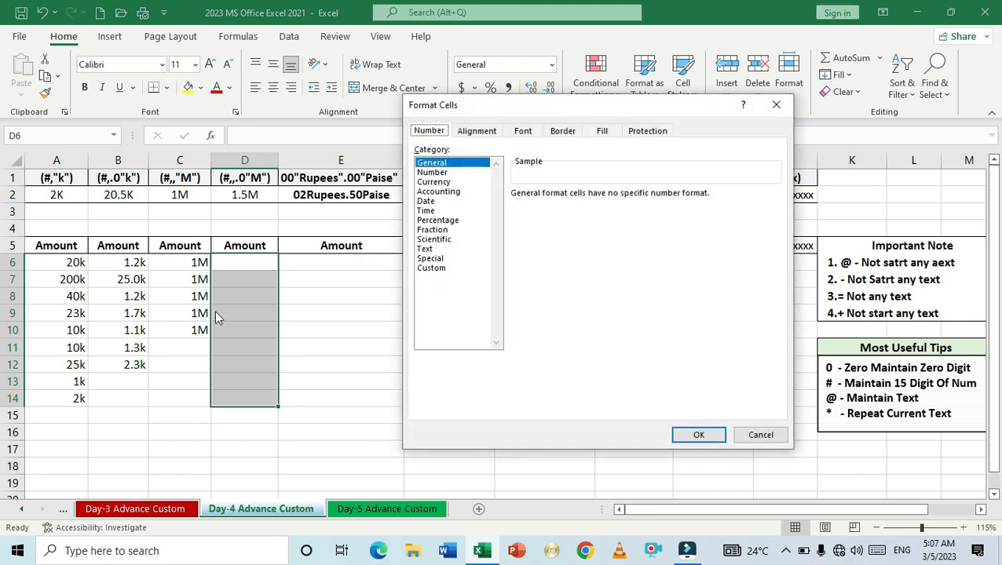
left_click(446, 268)
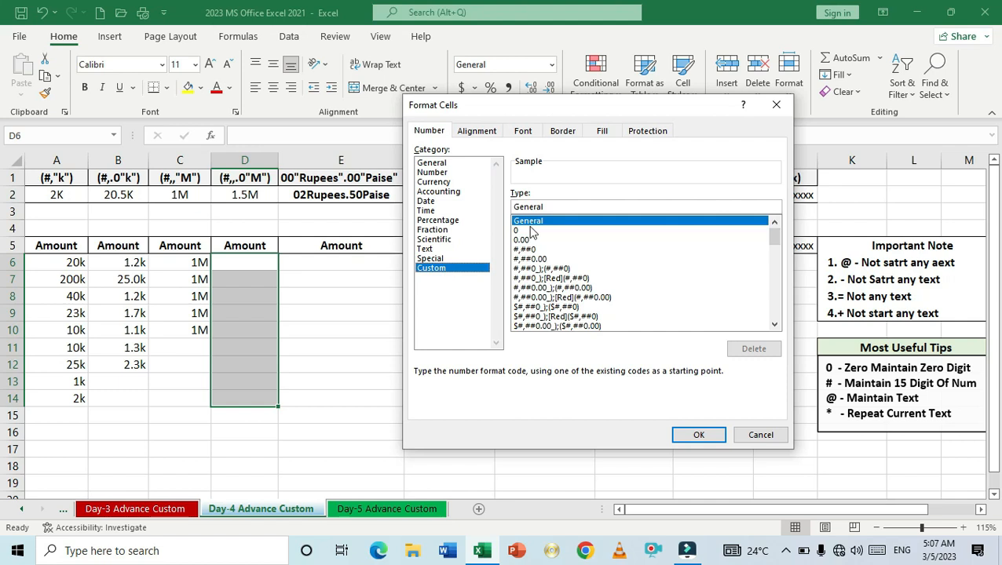
left_click(570, 204)
key("BackSpace")
key("BackSpace")
key("BackSpace")
key("BackSpace")
key("BackSpace")
key("BackSpace")
key("BackSpace")
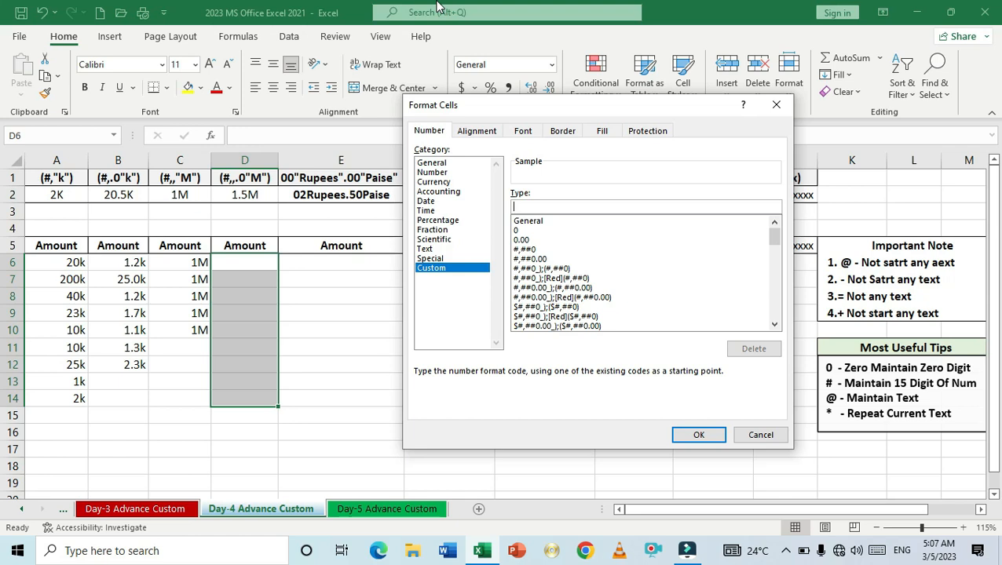
type("#,,.0\"M\"")
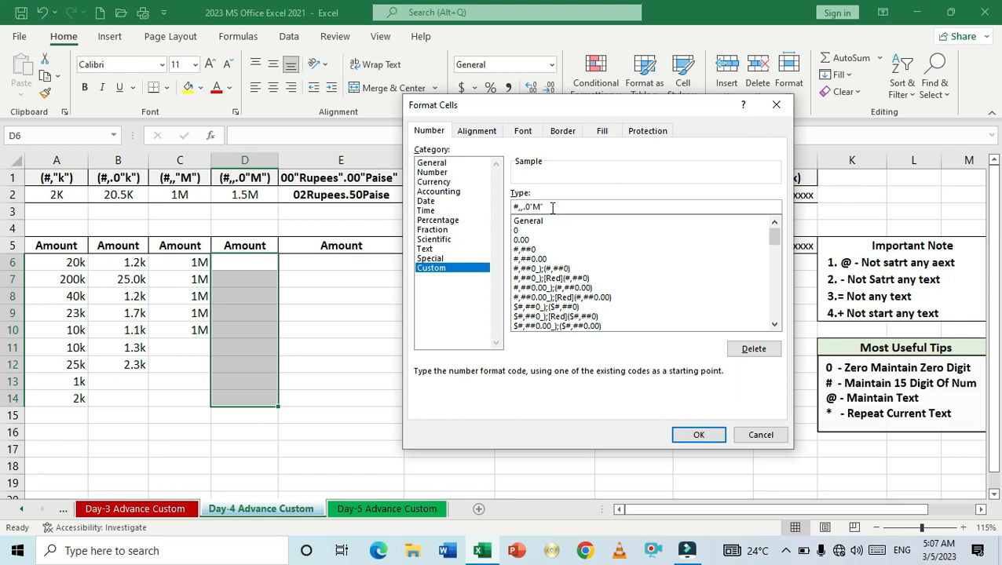
left_click(701, 440)
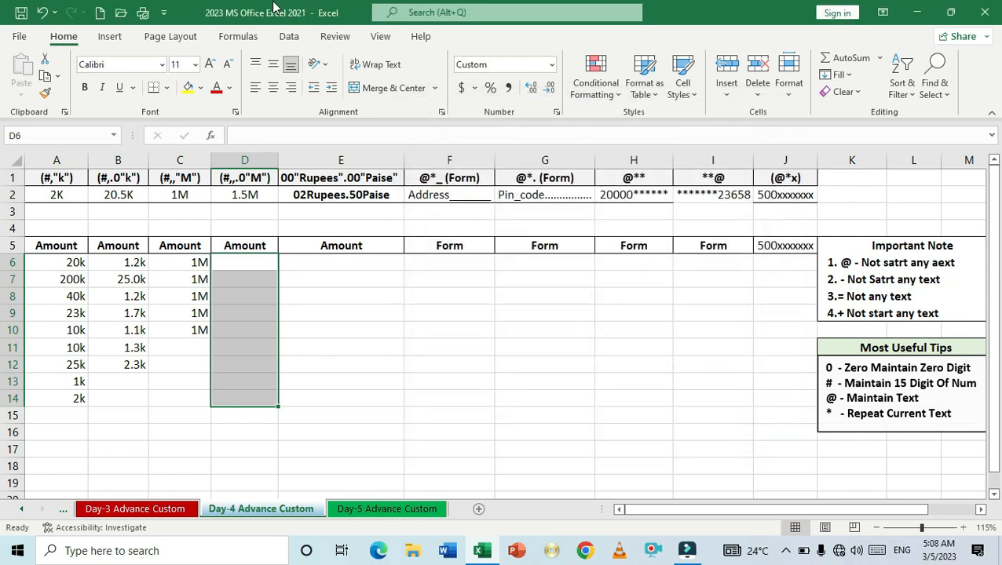
- Enter the amounts 500000 and 1500000 in cells D6 and D7
type("50000")
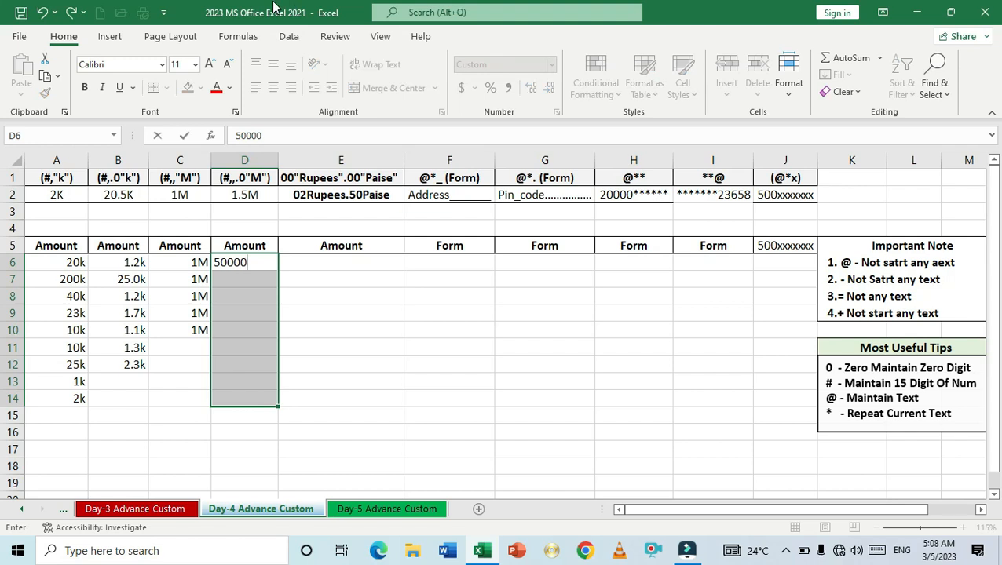
type("0")
key("Return")
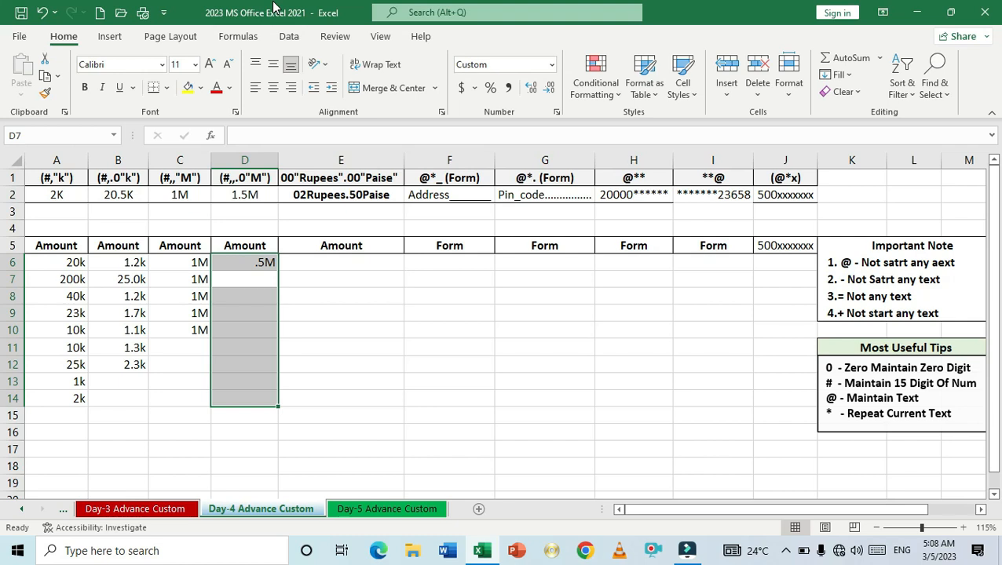
type("150000")
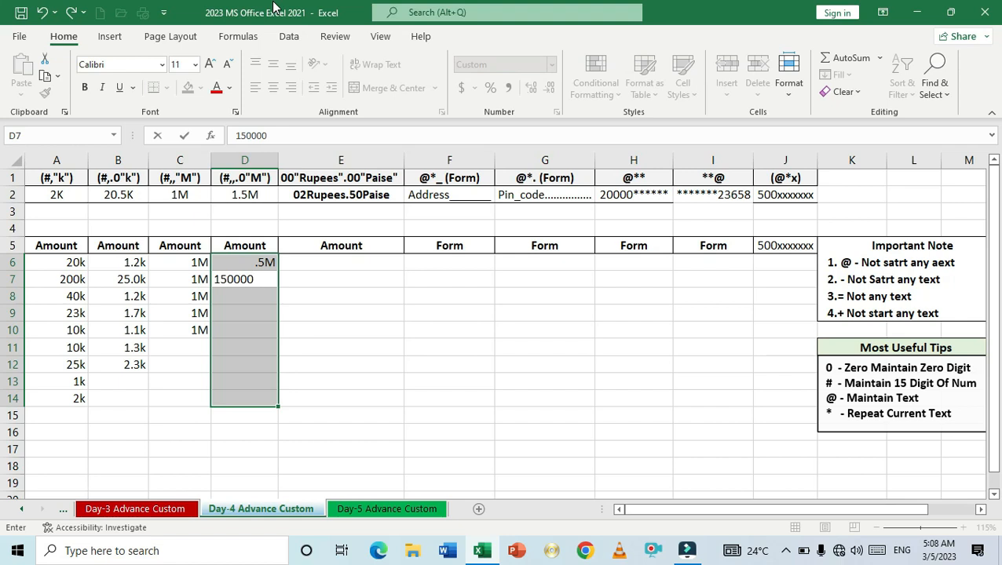
type("0")
key("Return")
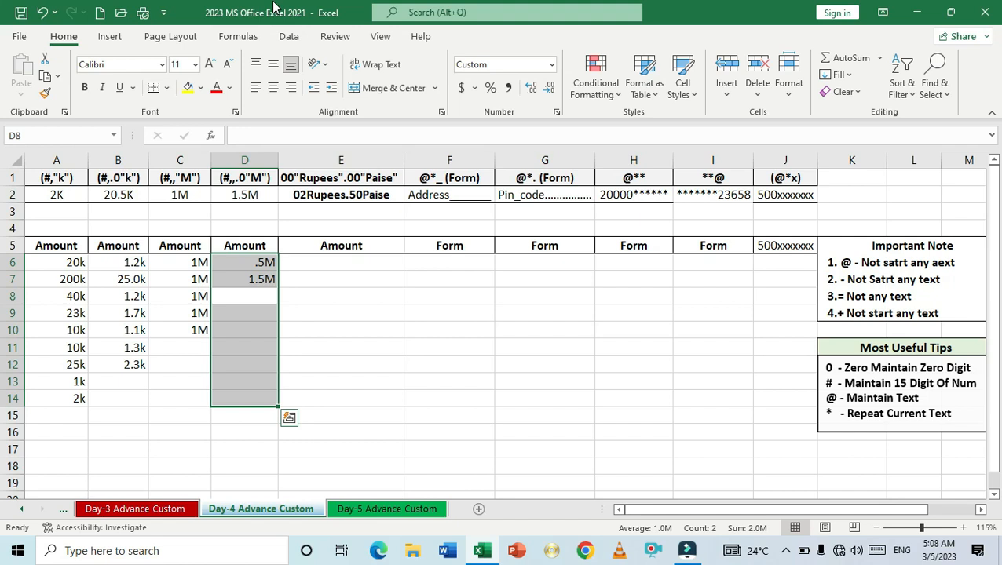
- Enter the amount 200000 in cell D8 of the fourth Amount column
key("Down")
key("Up")
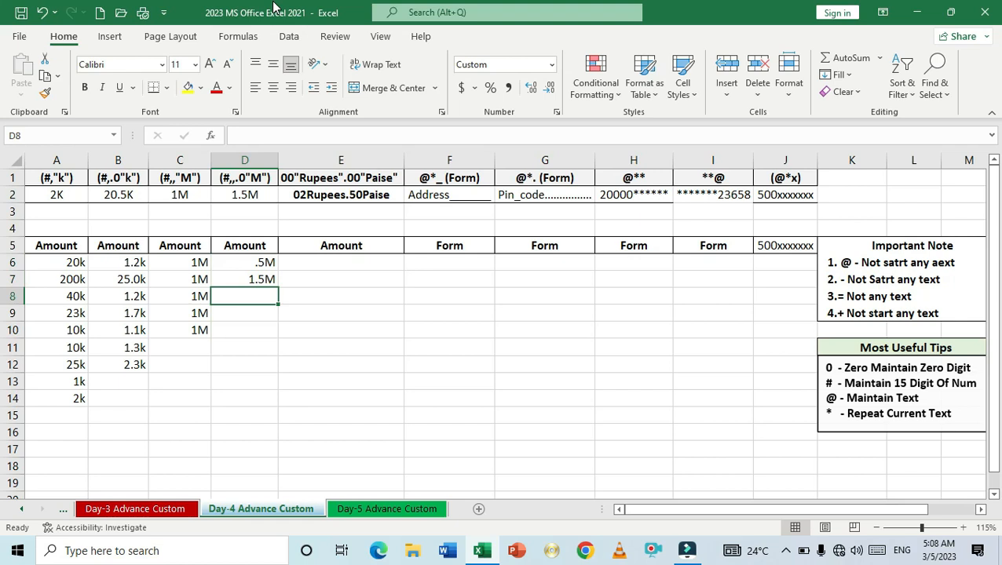
type("200000")
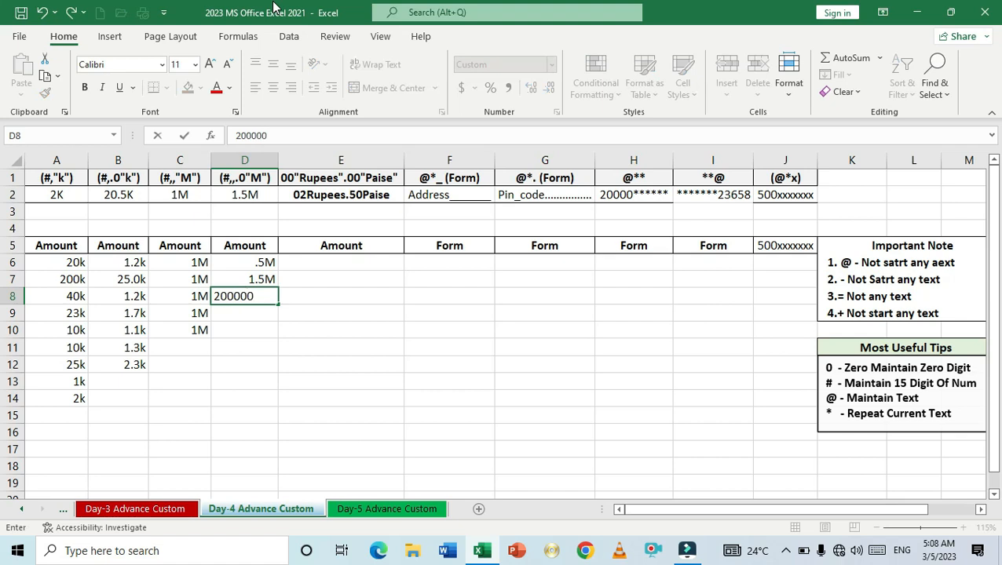
key("Return")
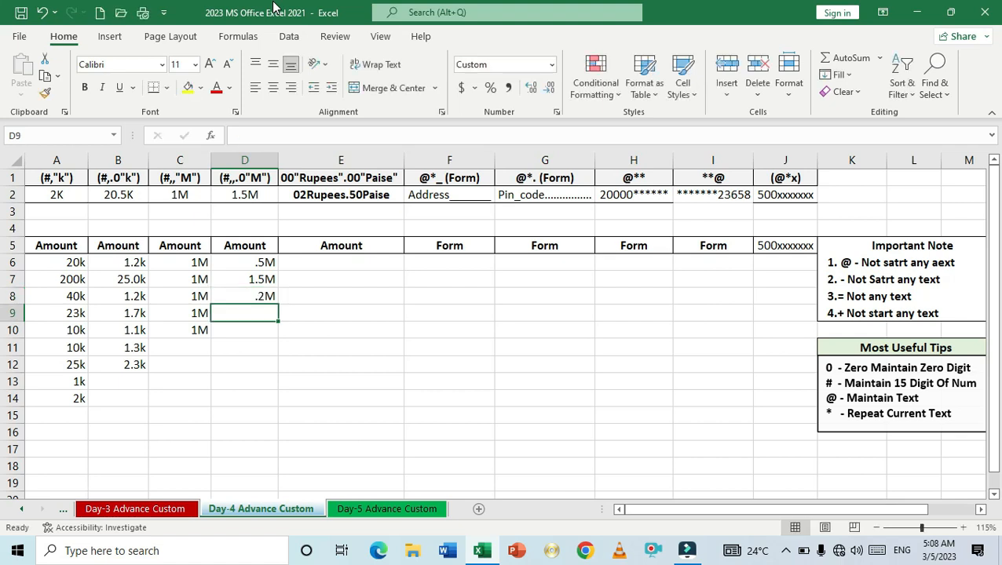
- Re-enter the custom number format #,,.0"M" for cell D8 in the fourth Amount column
key("Up")
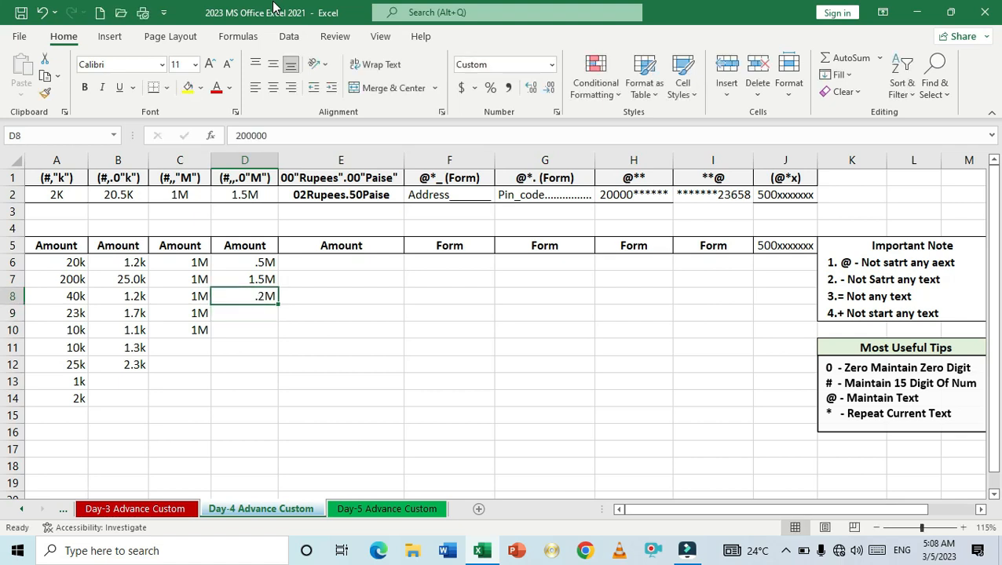
key("ctrl+1")
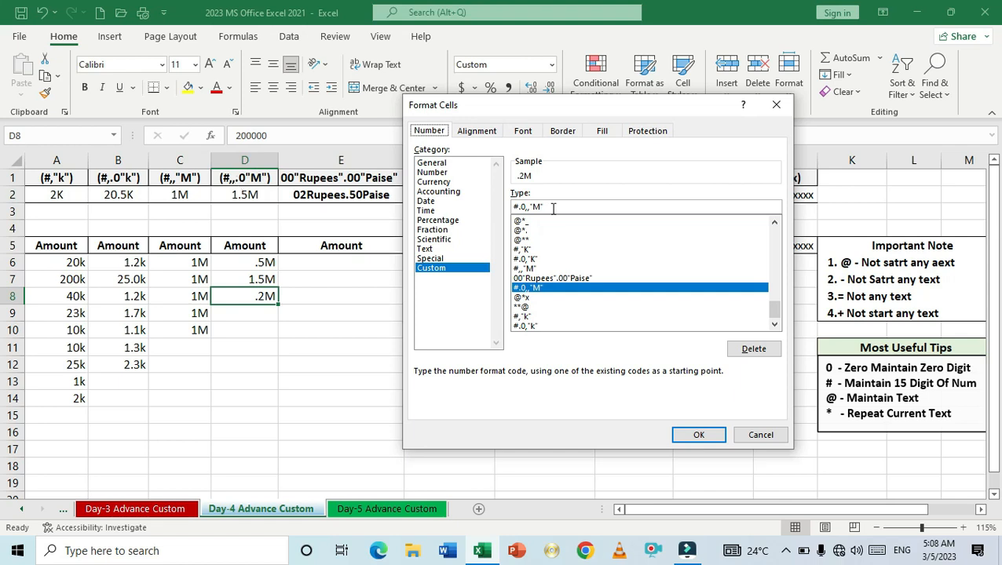
left_click(522, 208)
key("BackSpace")
key("BackSpace")
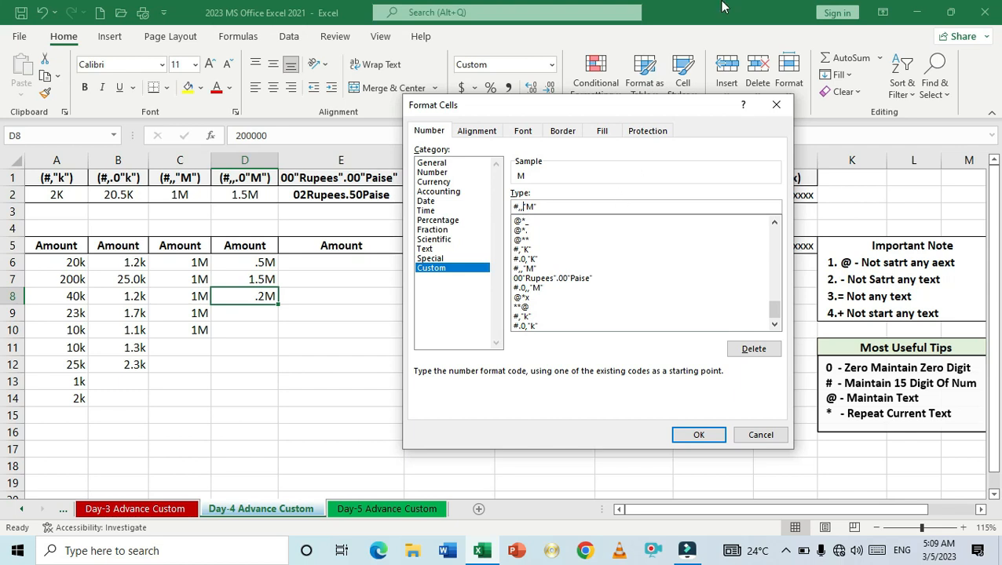
type(".0")
left_click(699, 436)
left_click(245, 367)
left_click(251, 296)
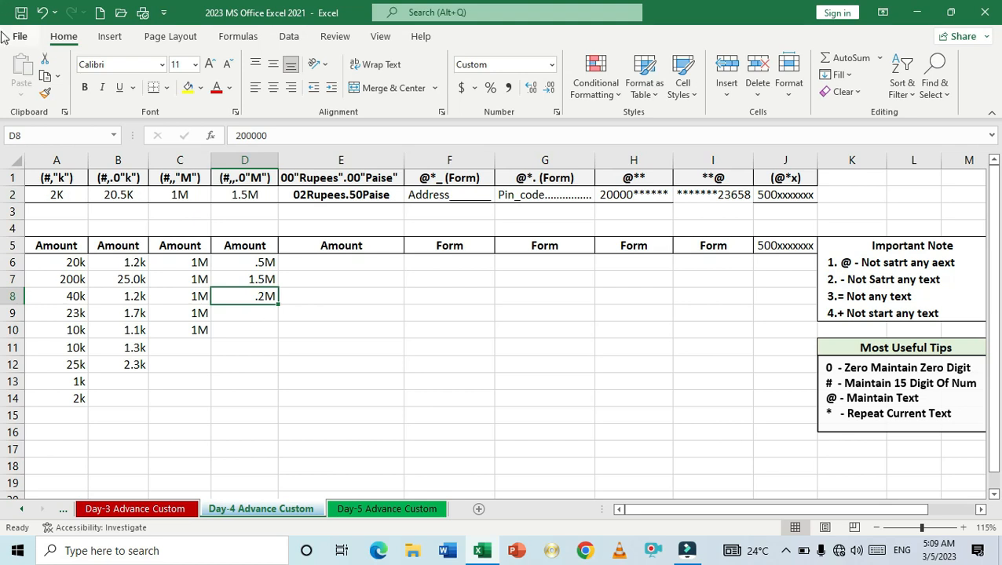
- Enter the amounts 700000, 1700000, 100000 and 1000000 in cells D9 to D12 of the fourth Amount column
key("Return")
type("7")
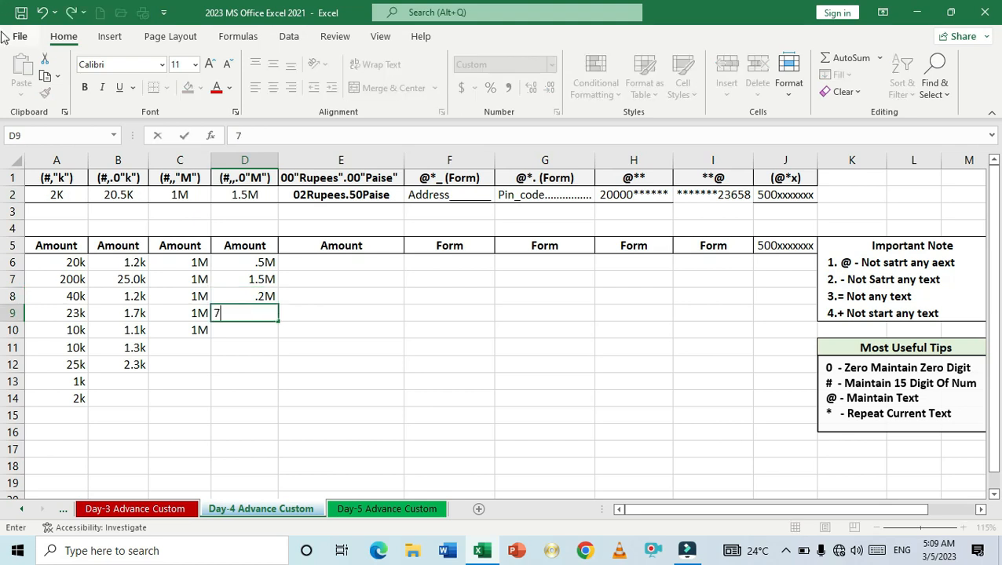
type("0000000")
key("Return")
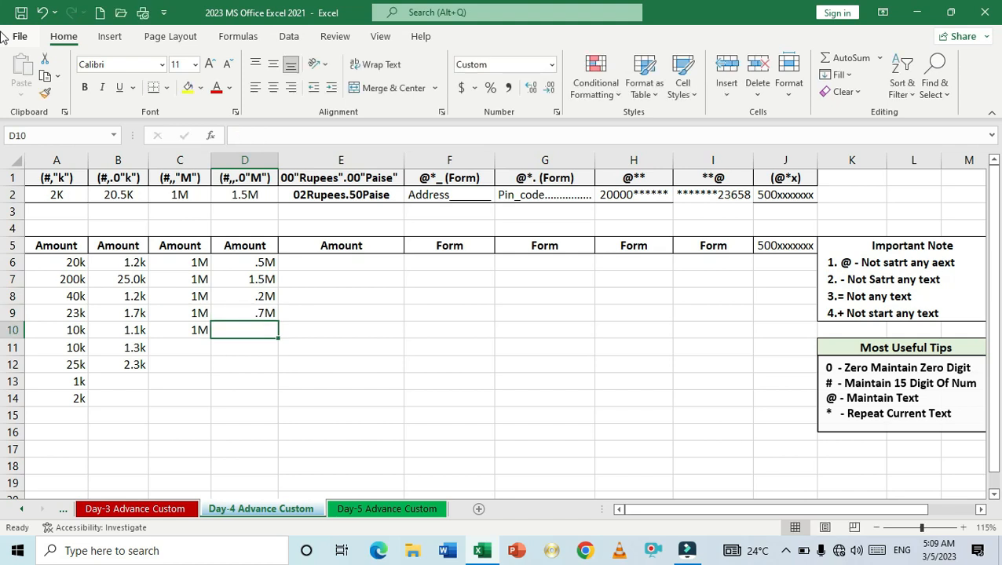
type("1700000")
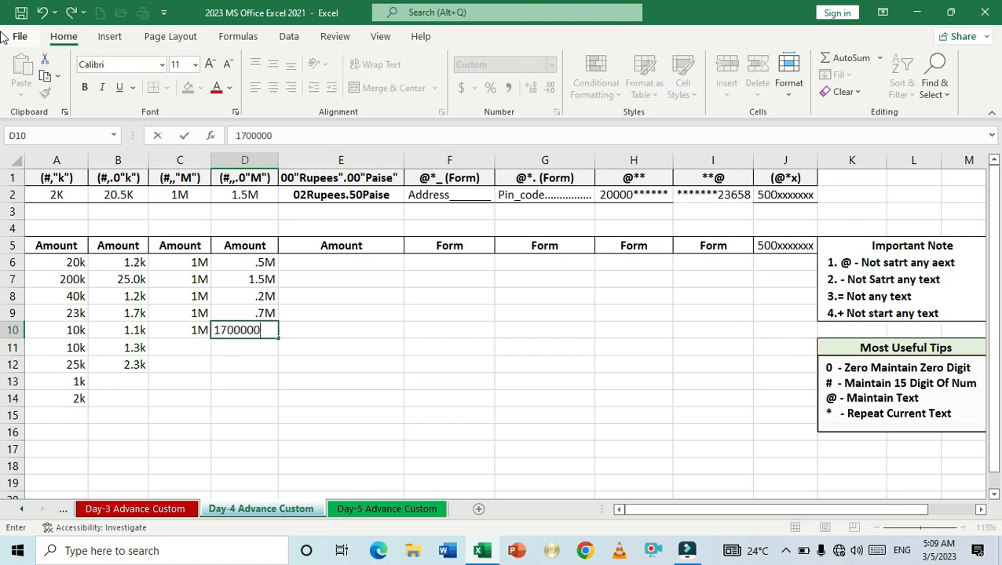
key("Return")
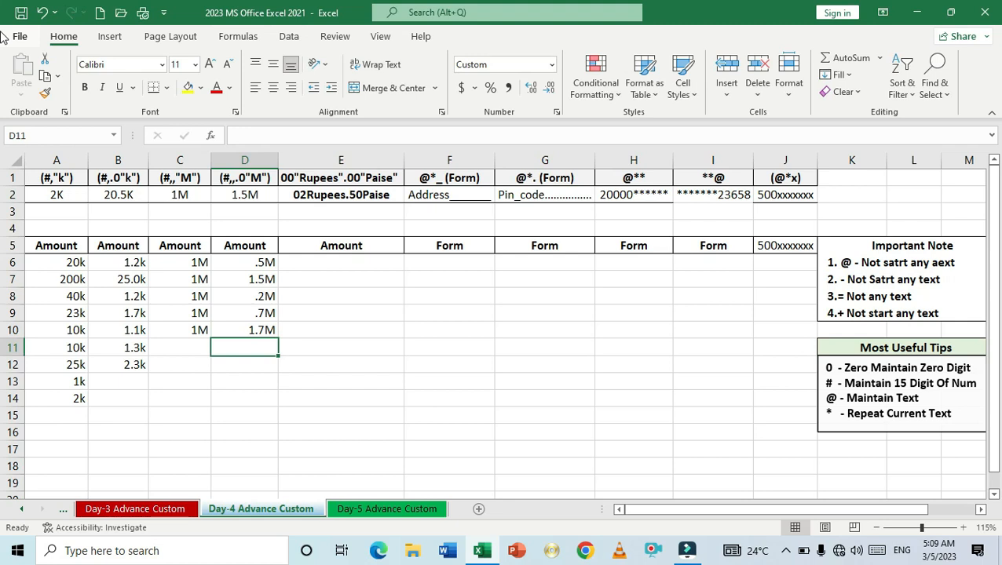
type("100000")
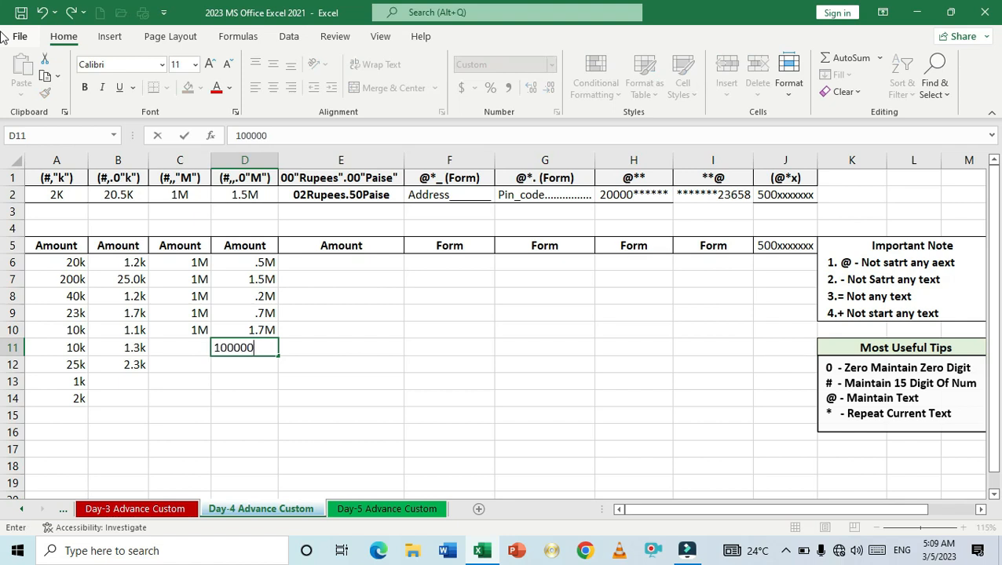
key("Return")
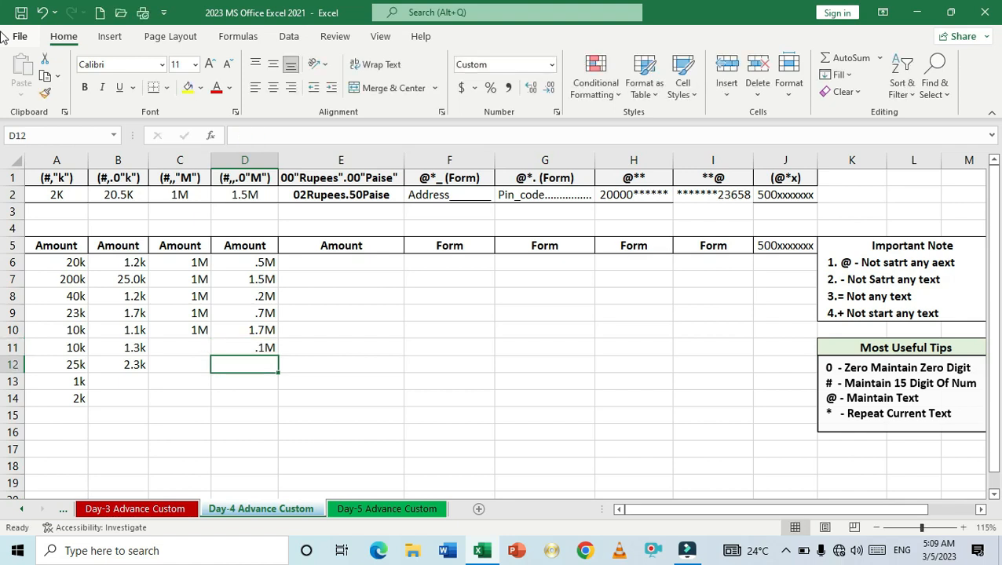
type("1000000")
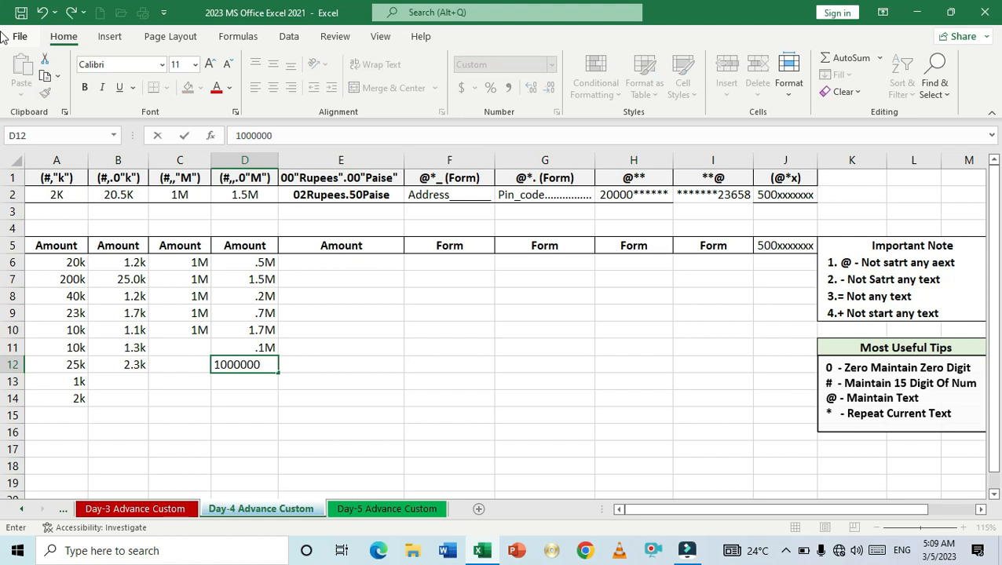
key("Return")
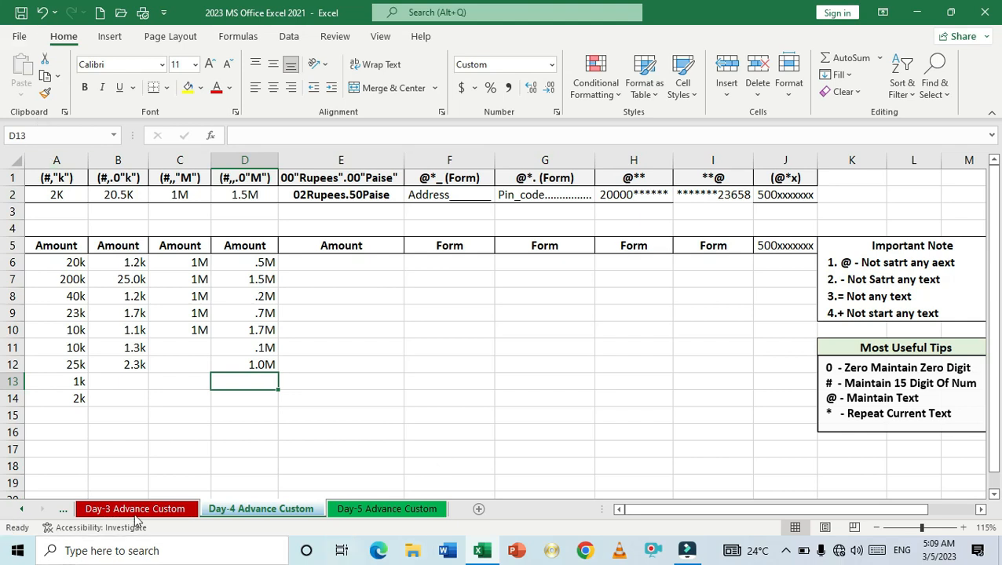
- Replace the amount in cell D8 with 1300000
left_click(245, 295)
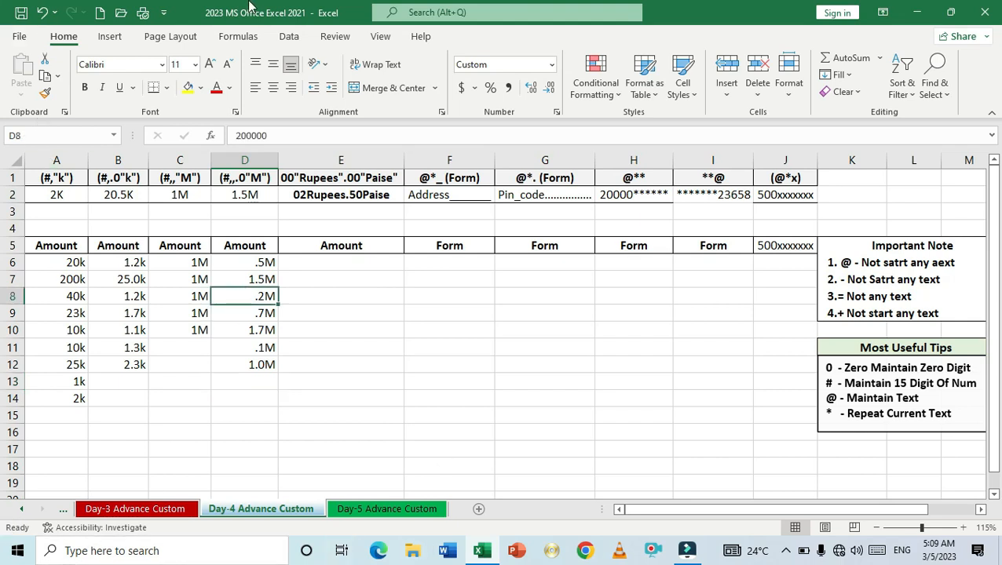
type("130000")
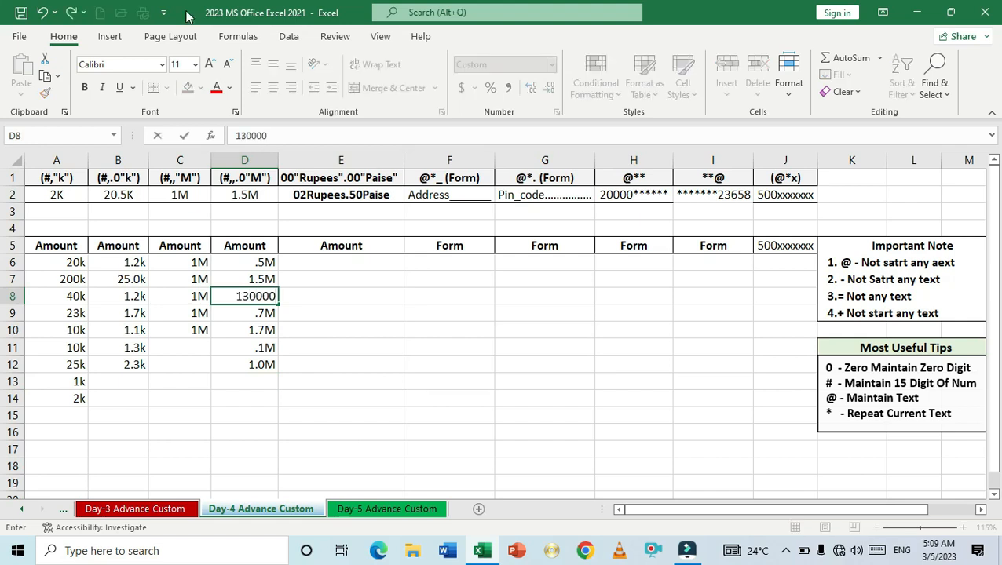
key("Return")
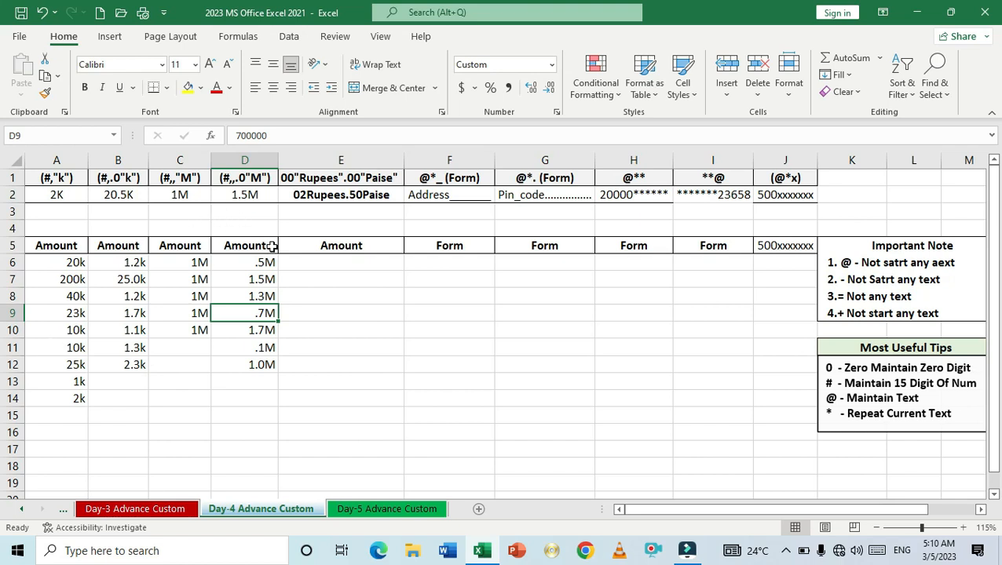
- Try the sample amount 2.3 in cell E2 and replace it with 5.30
left_click_drag(318, 263, 329, 362)
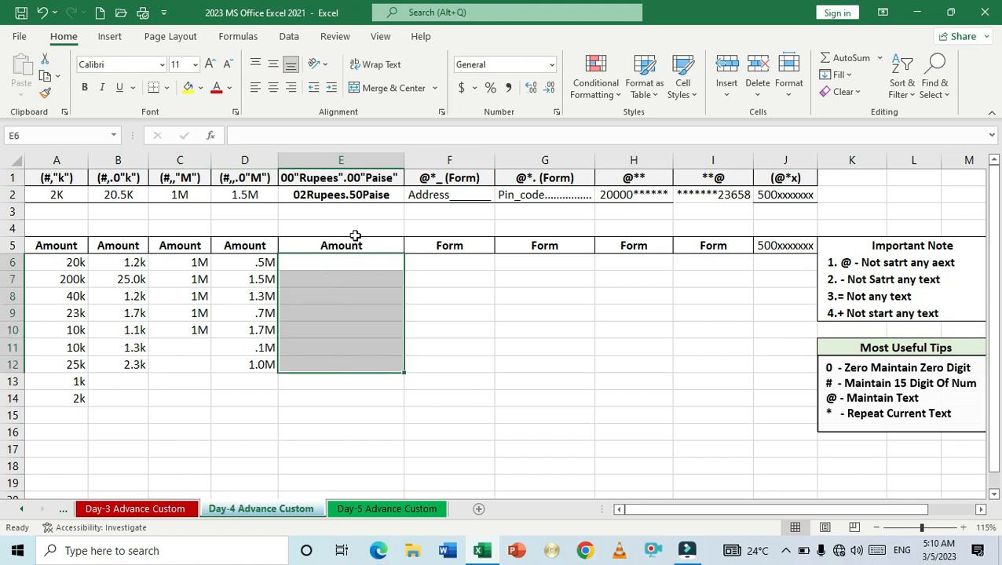
left_click(332, 195)
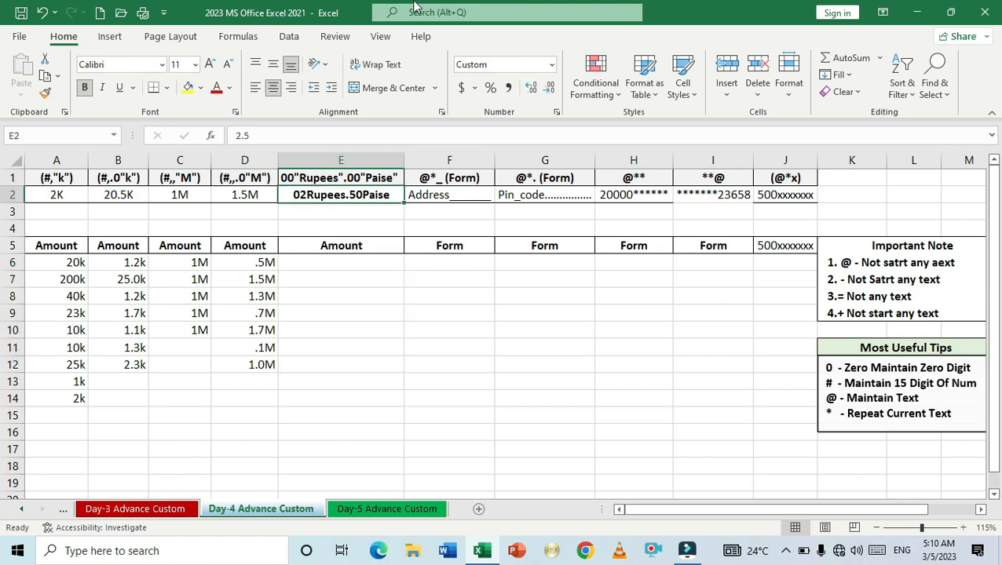
type("2.3")
key("Return")
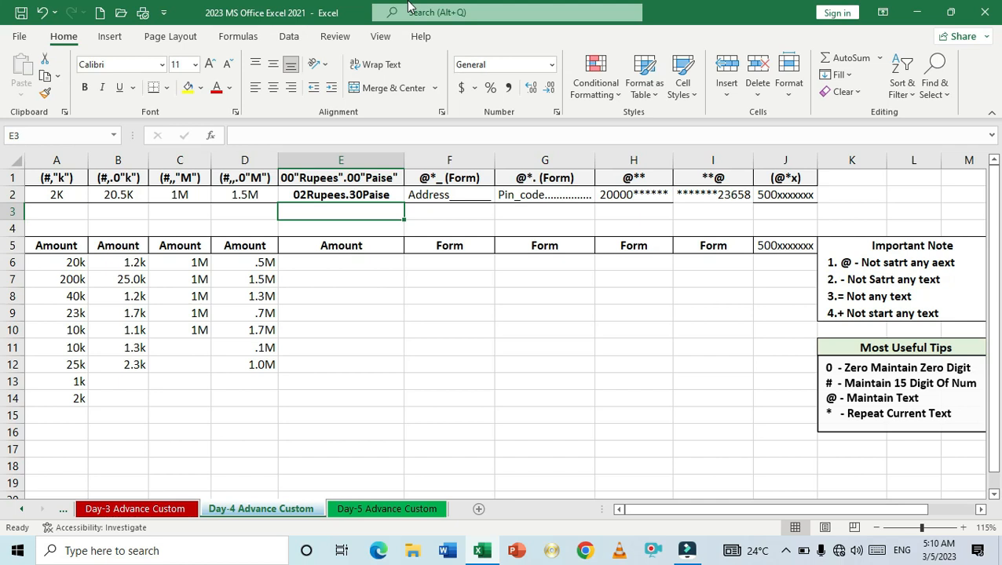
key("Up")
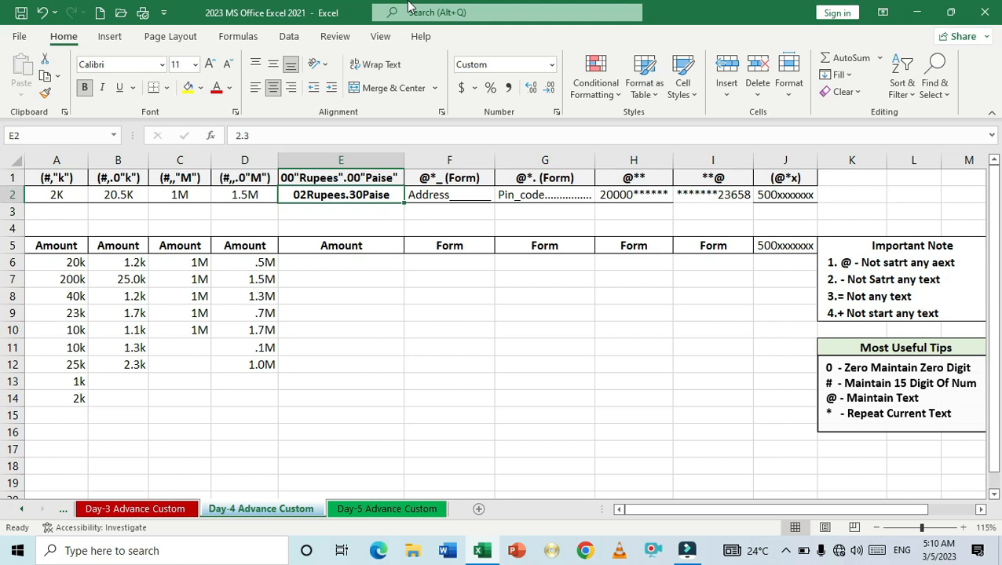
type("5.30")
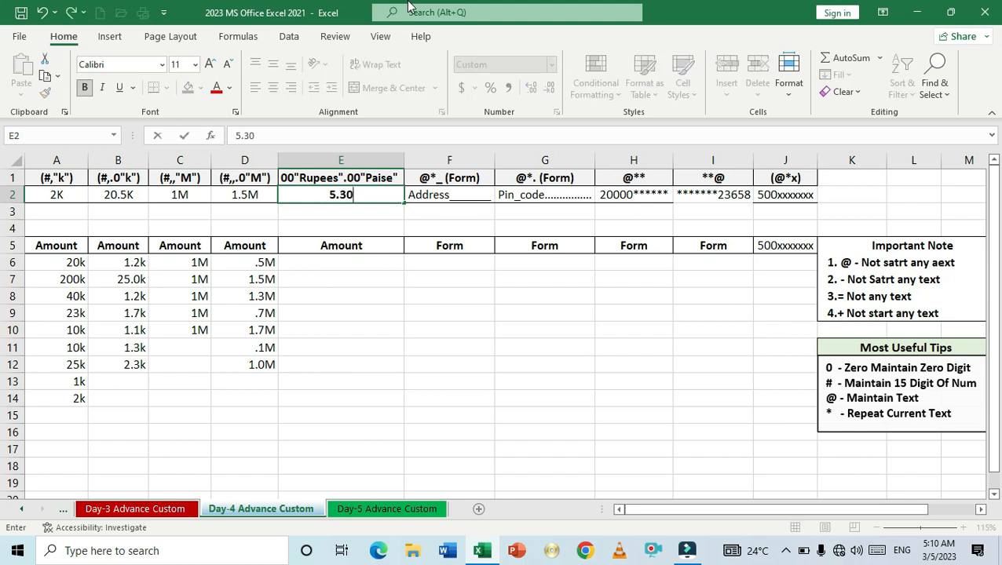
key("Return")
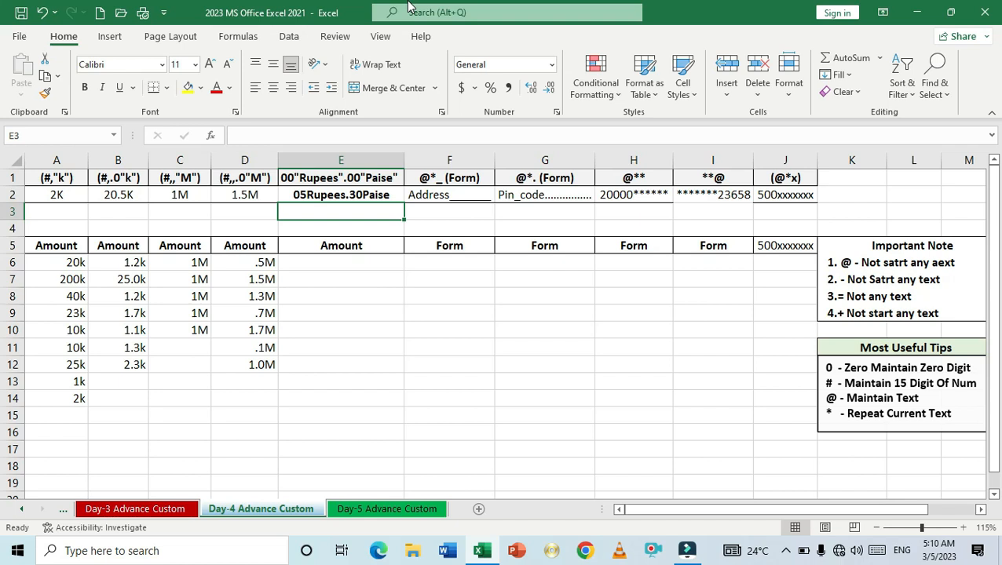
- Apply the custom number format 00"Rupees".00"Paise" to cells E6 to E12 of the fifth Amount column
key("Down")
key("Down")
key("Down")
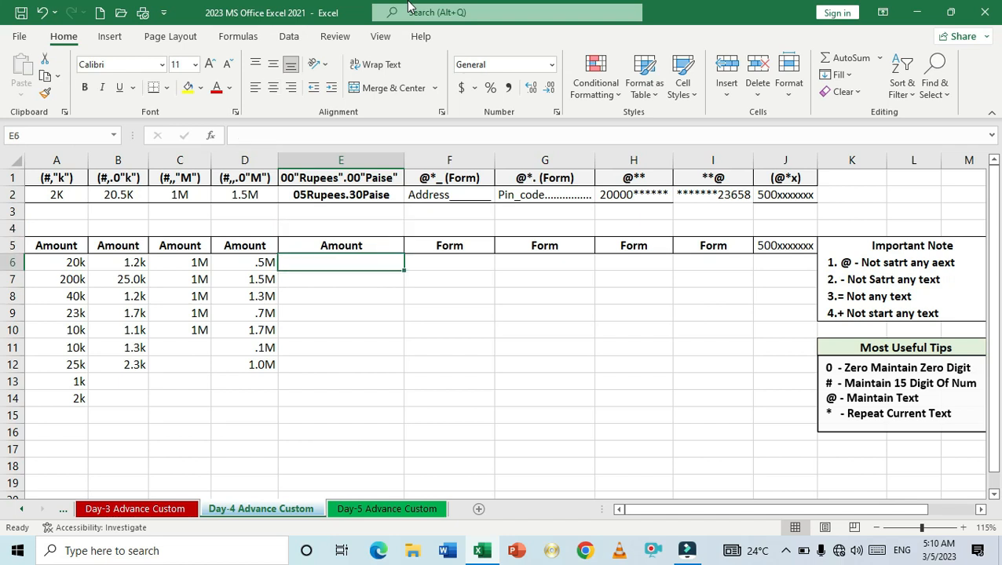
key("shift+Down")
key("shift+Down")
key("shift+Down")
key("shift+Down")
key("shift+Down")
key("shift+Down")
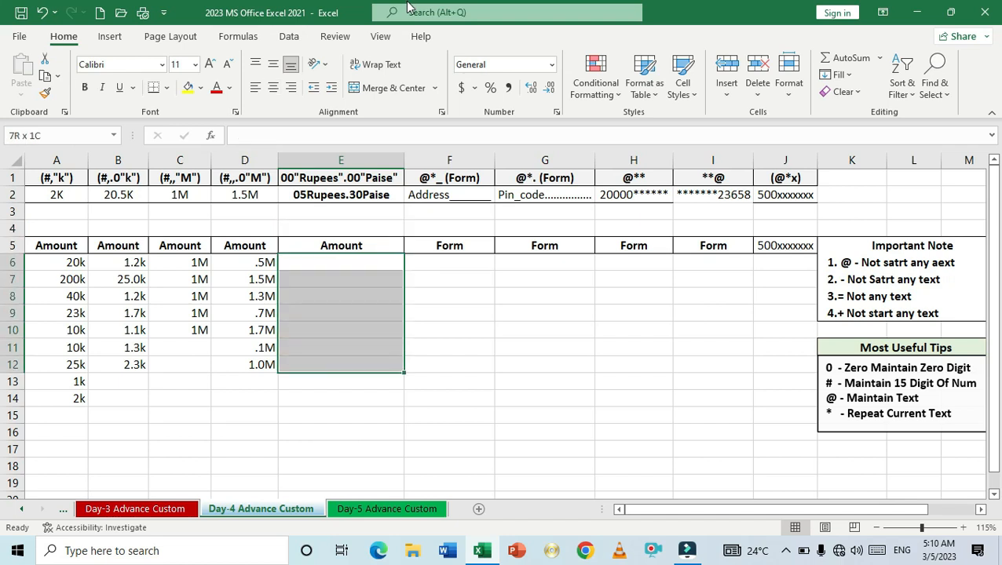
key("ctrl+F1")
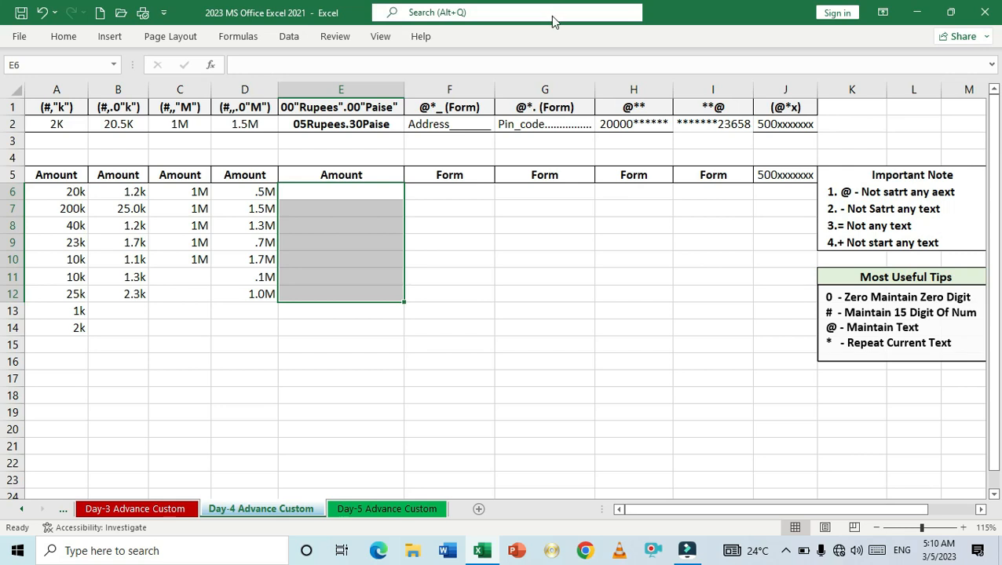
key("ctrl+F1")
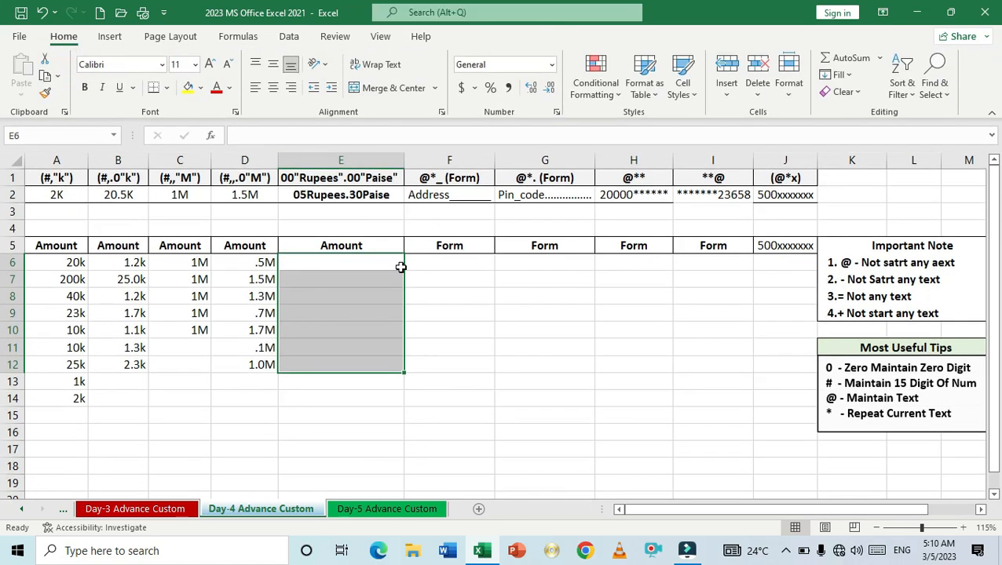
key("ctrl+1")
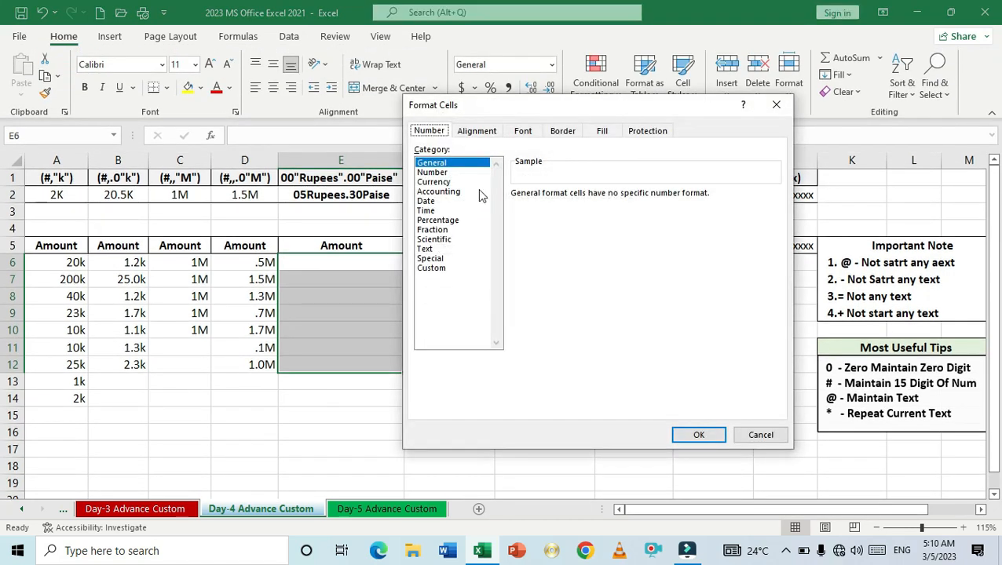
left_click(431, 269)
double_click(554, 209)
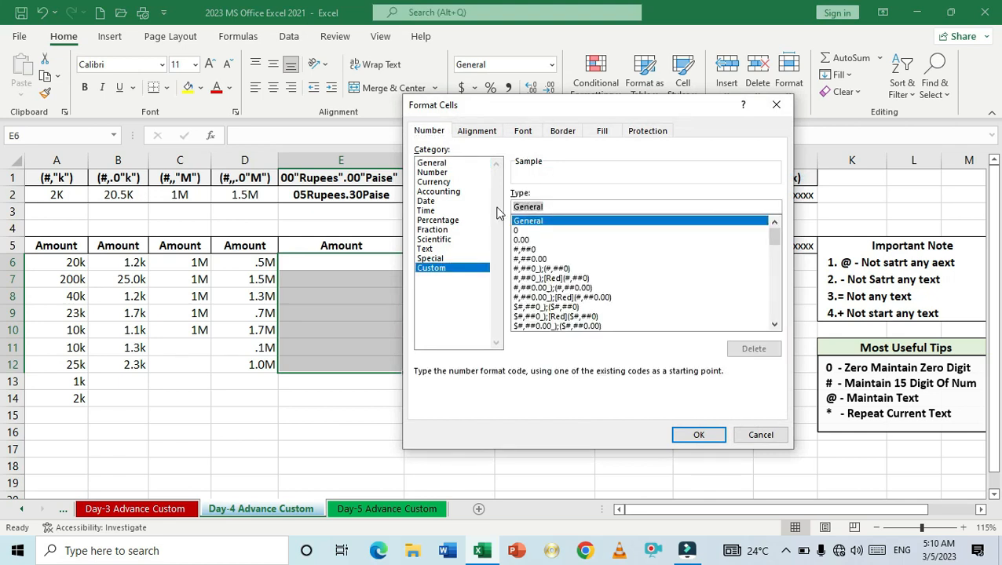
key("BackSpace")
left_click_drag(521, 105, 555, 102)
type("00")
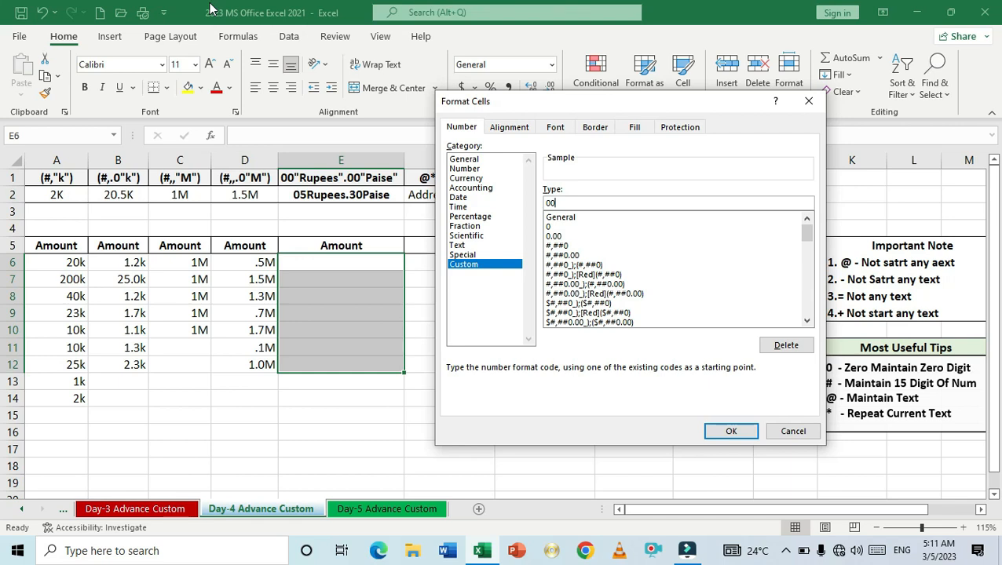
type("\"Rupees\".00")
type("\"Pasie")
key("BackSpace")
key("BackSpace")
key("BackSpace")
type("ise\"")
key("Return")
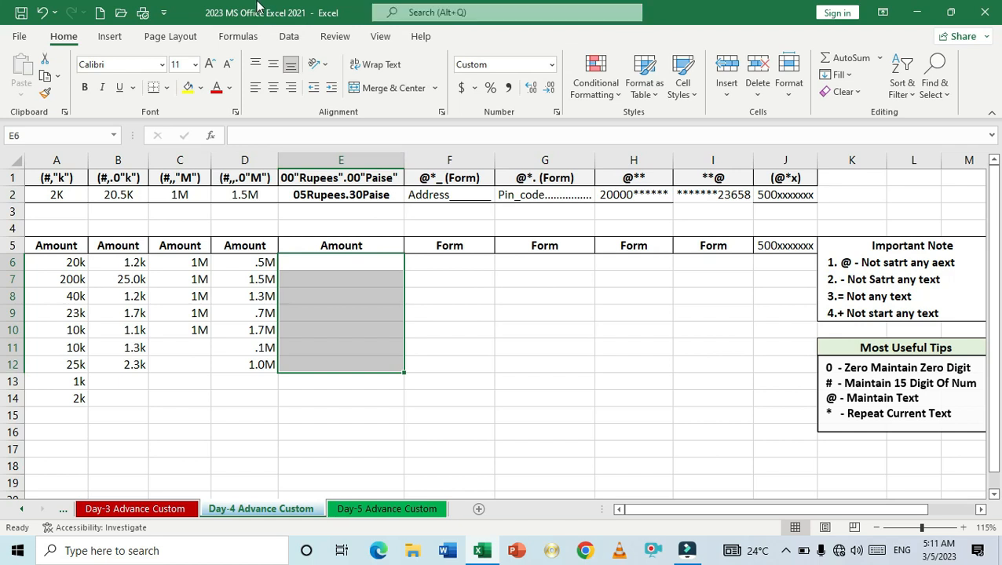
- Enter the amounts 12.5, 12 and 2.5 in cells E6 to E8 of the fifth Amount column
type("12.")
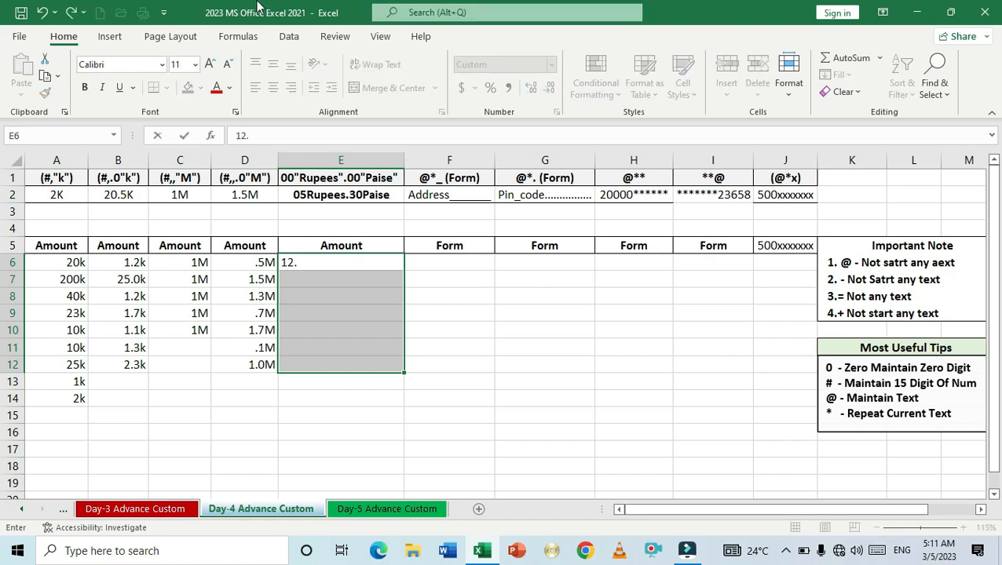
type("5")
key("Return")
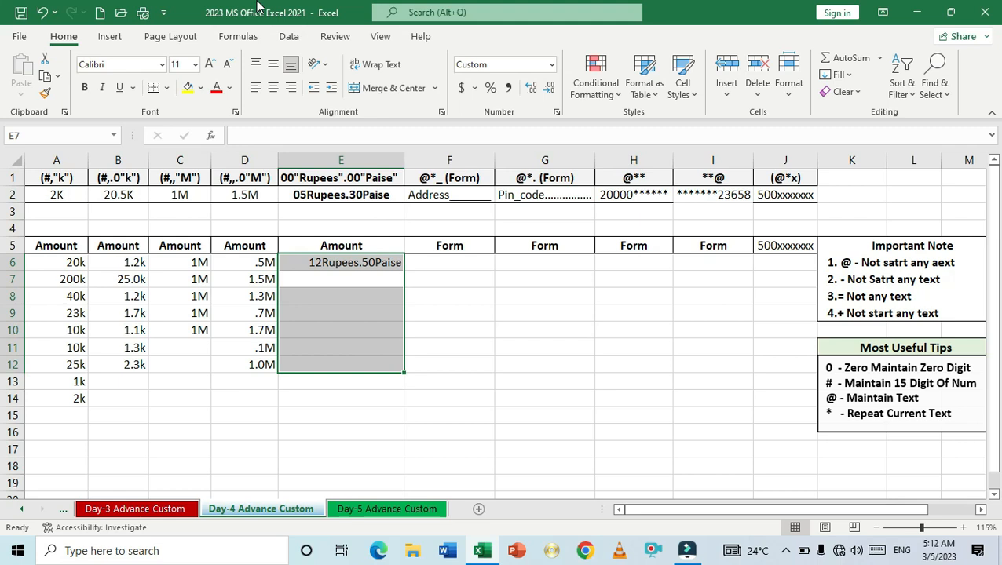
key("Down")
key("Up")
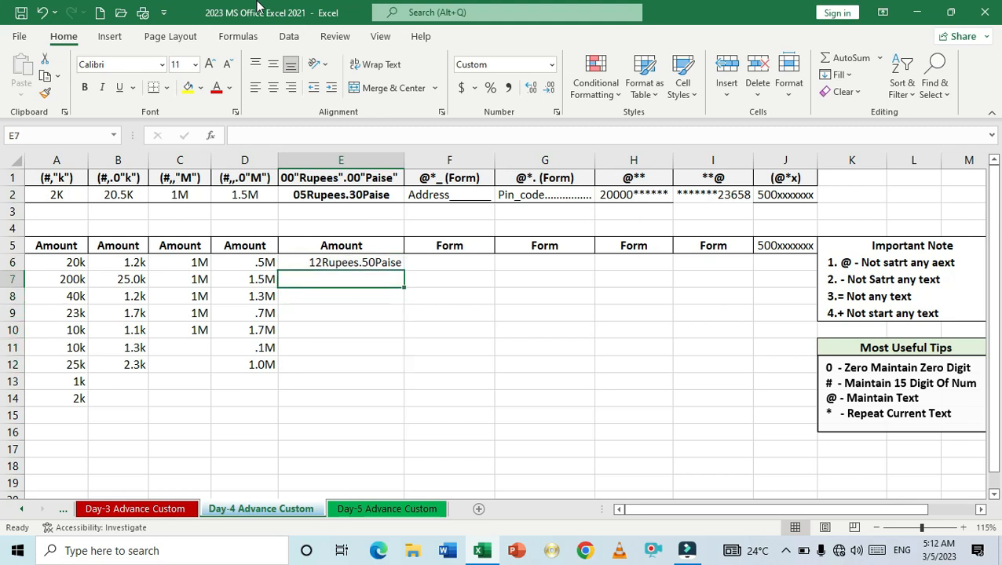
type("12")
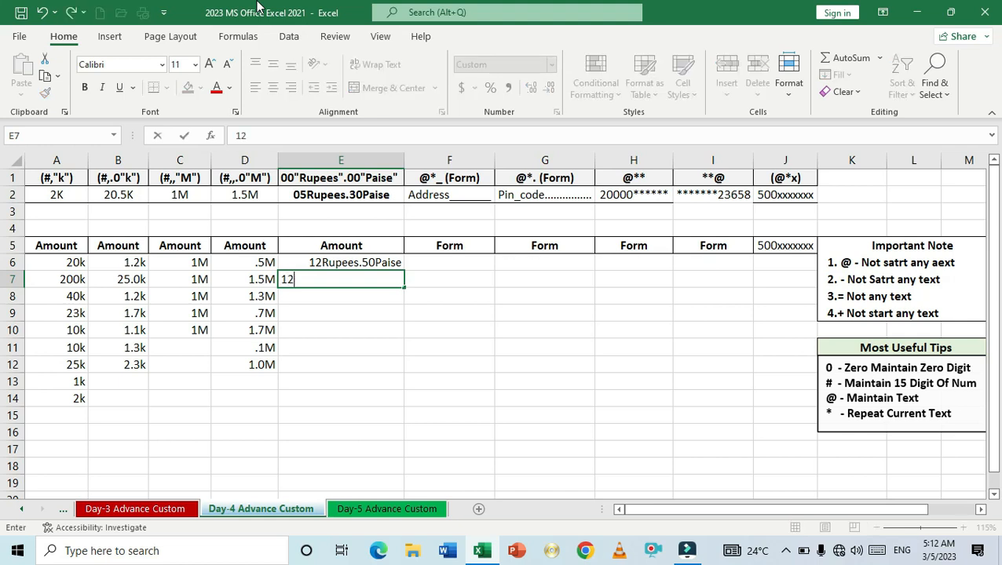
key("Return")
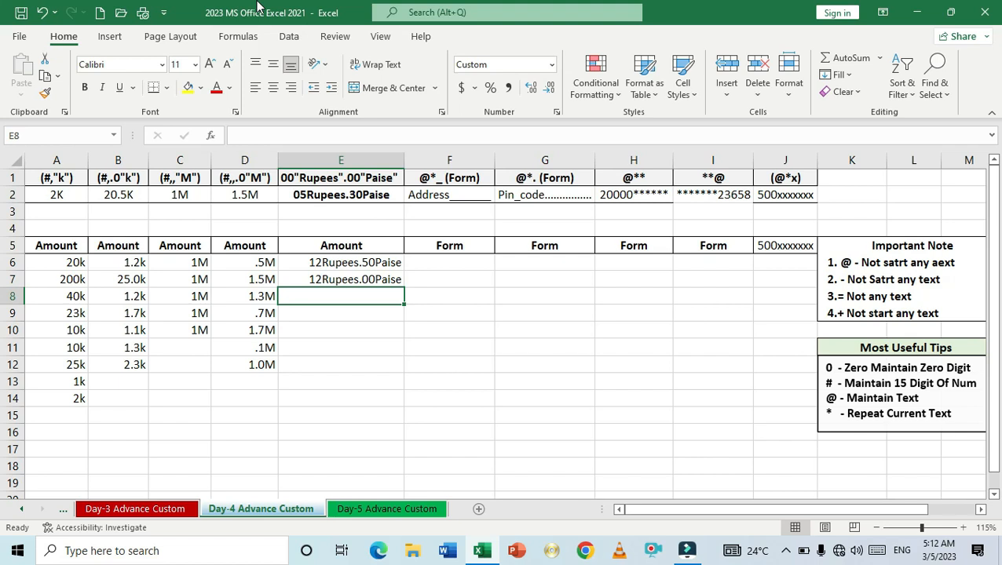
type("2.5")
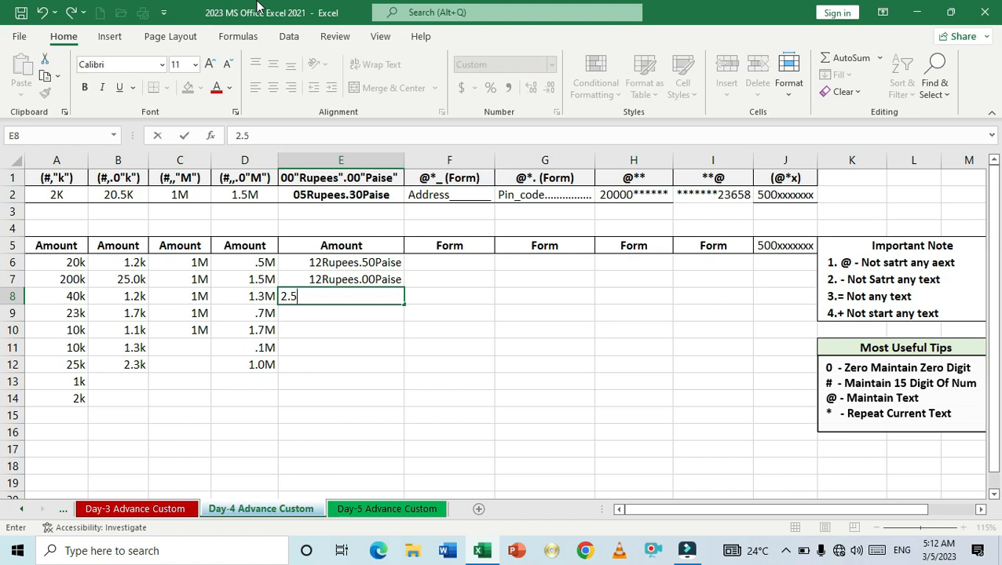
key("Return")
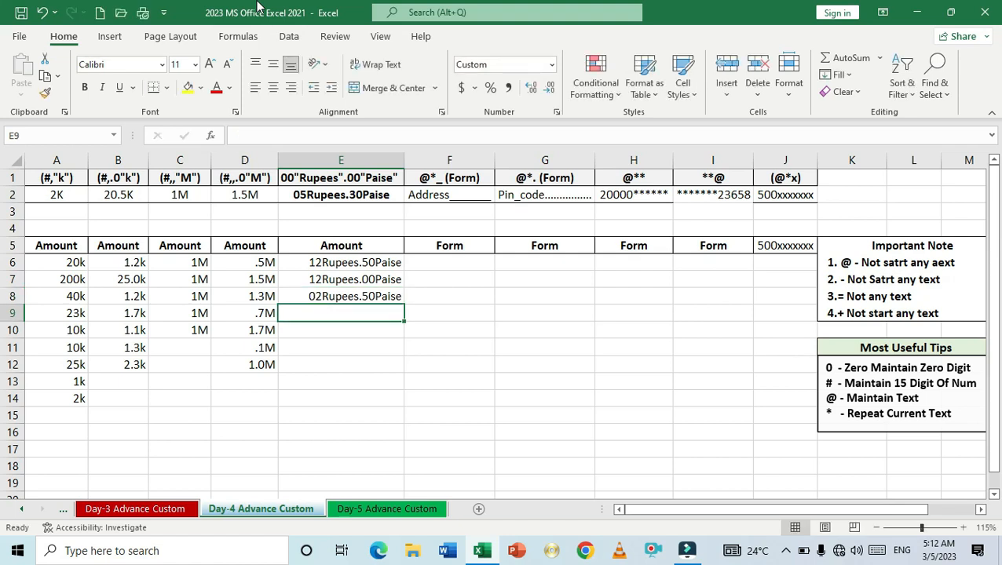
- Enter the amounts 3.6 and 12.5 in cells E9 and E10
key("Up")
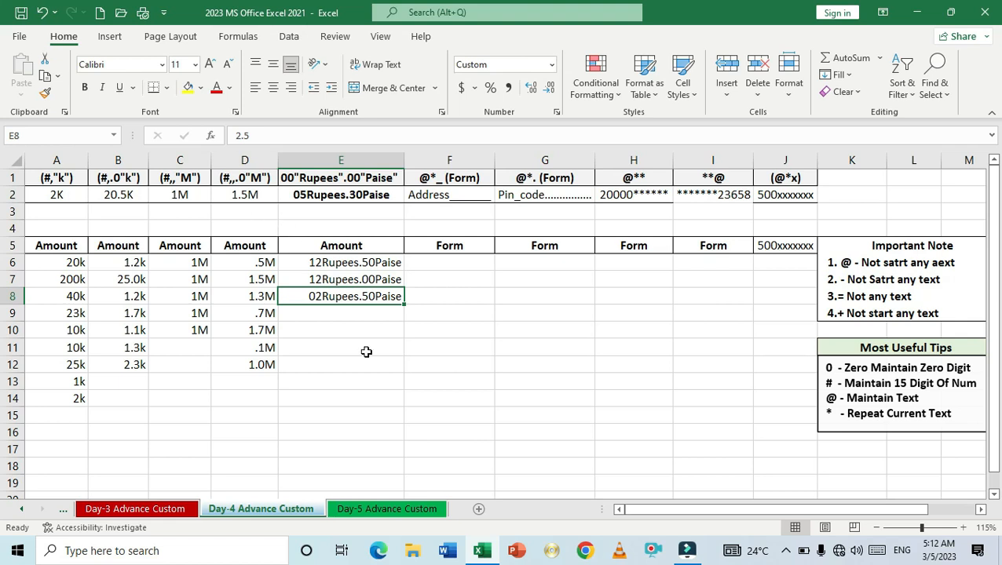
left_click(353, 318)
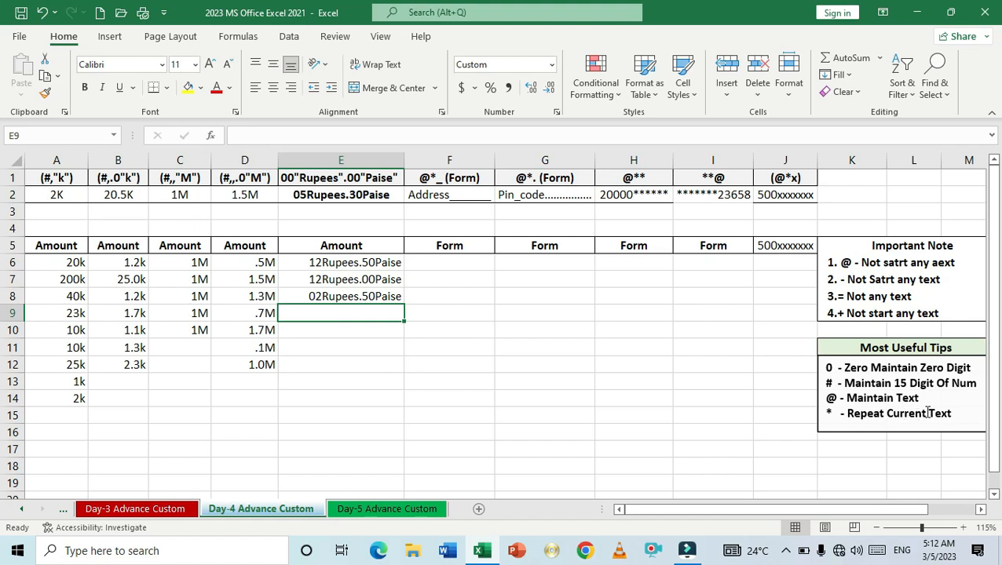
left_click(347, 331)
left_click(335, 314)
type("3.6")
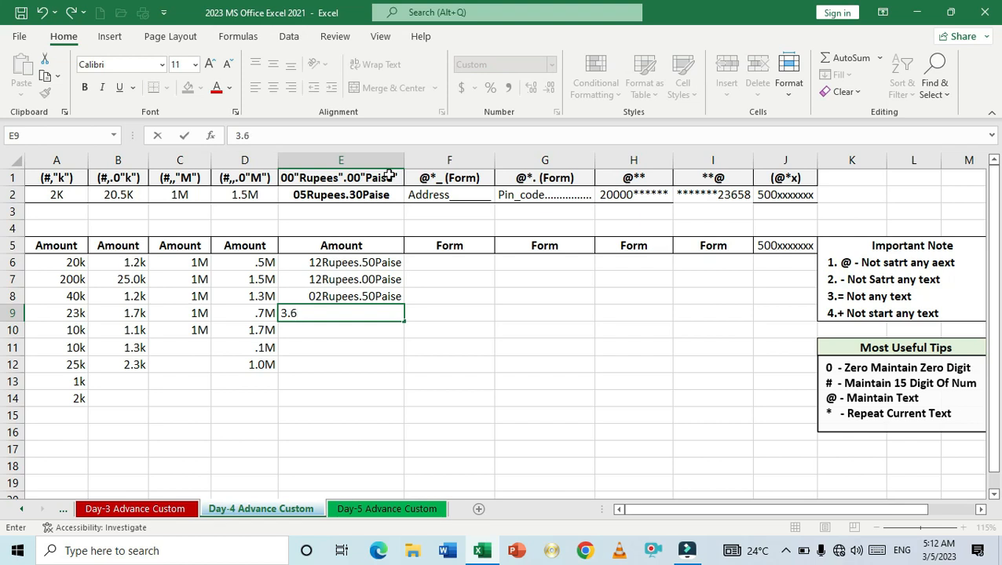
key("Return")
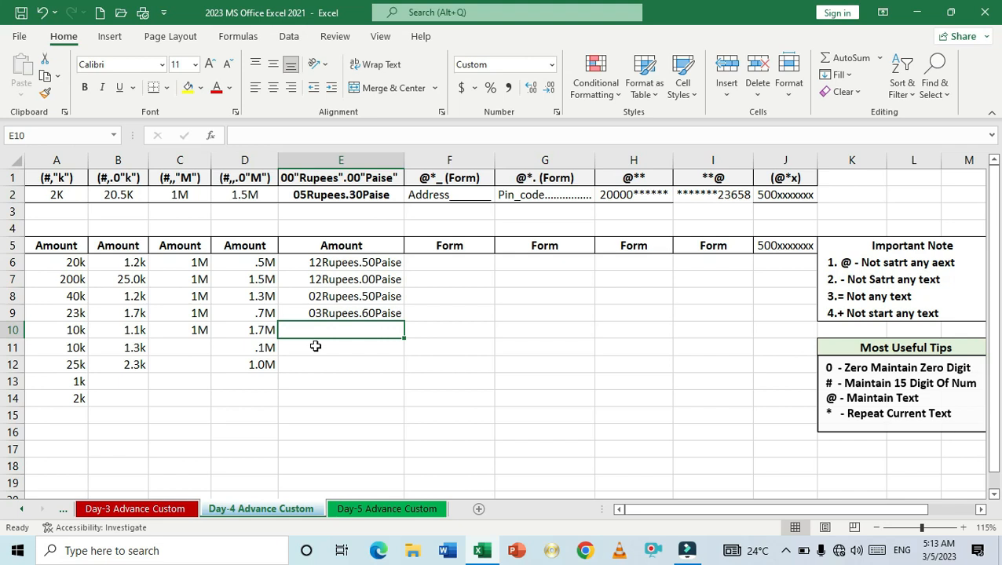
type("12.5")
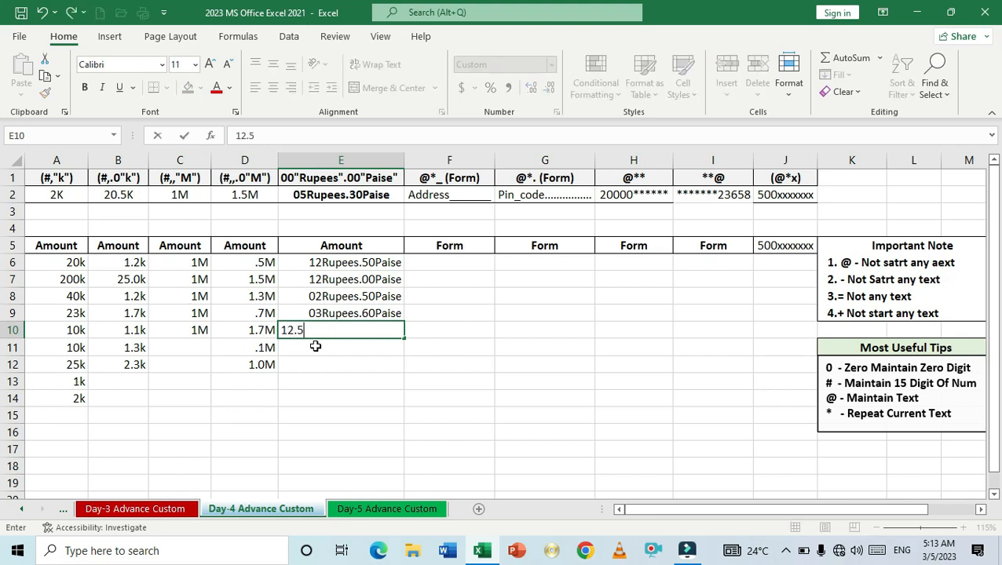
key("Return")
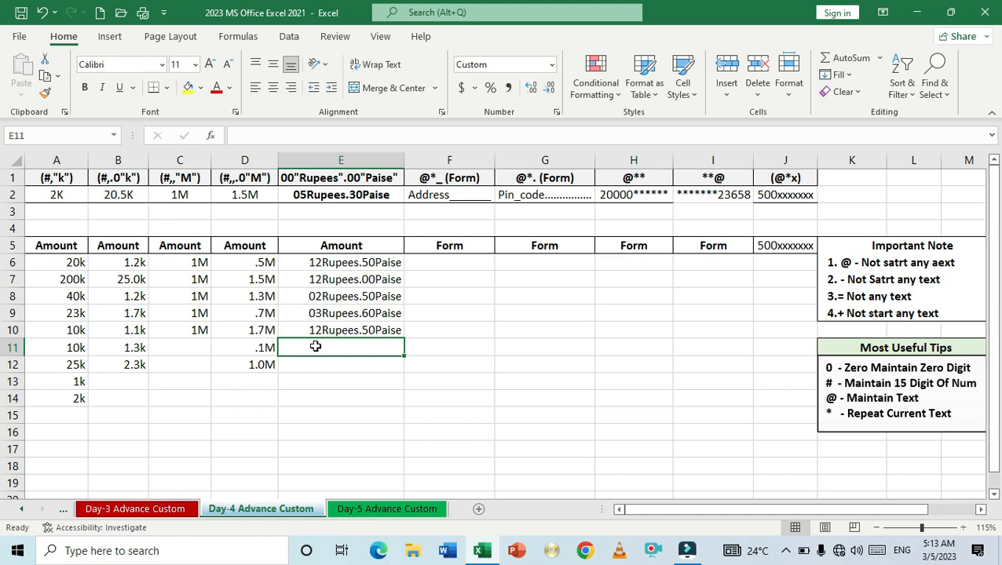
- Fill in the last two cells of the fifth Amount column, E11 and E12, with 2.6 and 20.8
key("Up")
key("Down")
type("2.6")
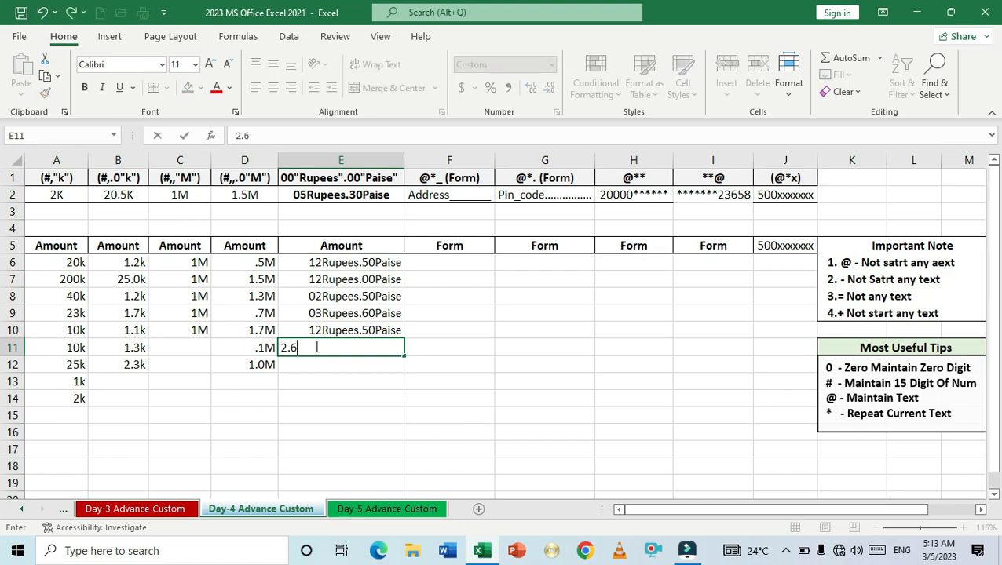
key("Return")
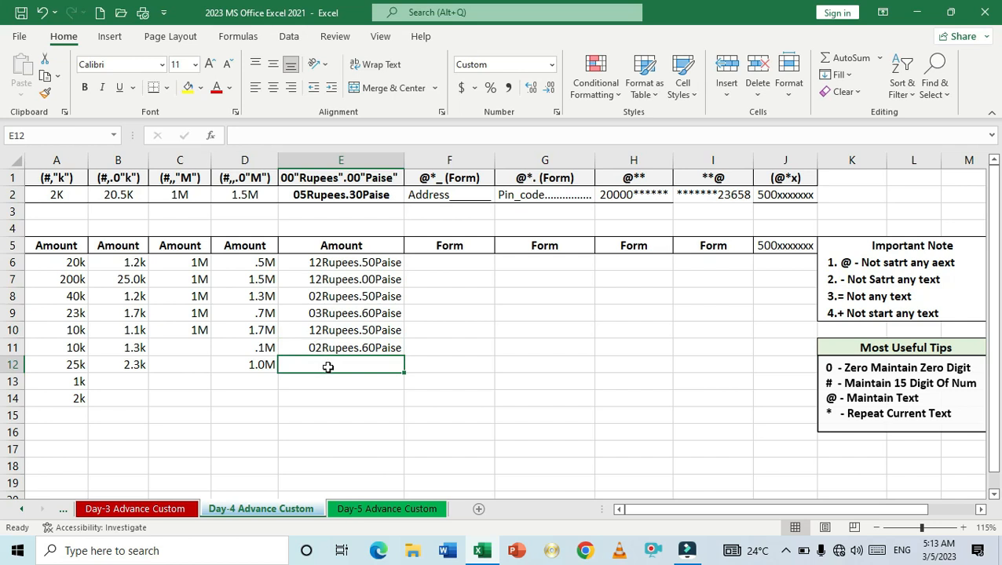
type("20.8")
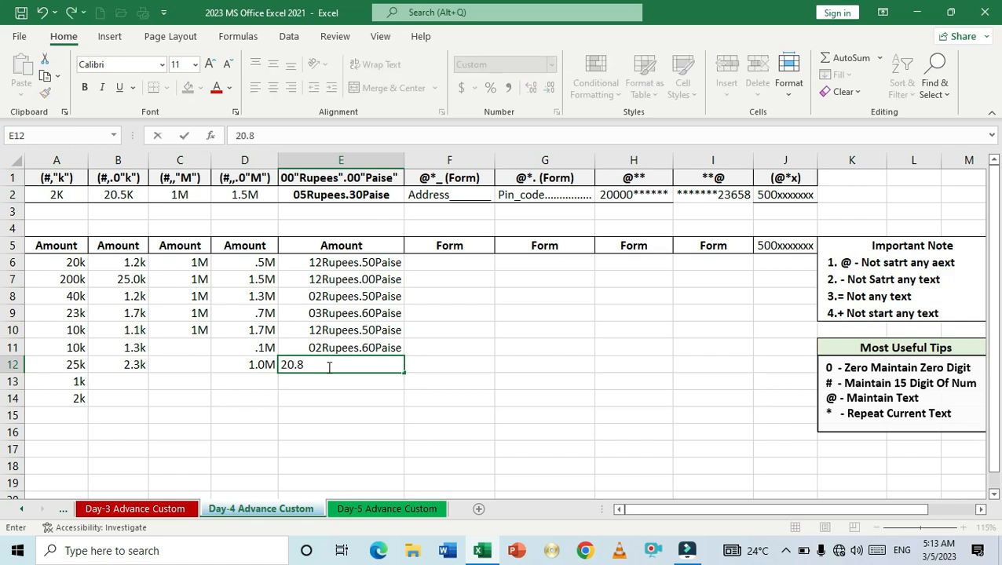
key("Return")
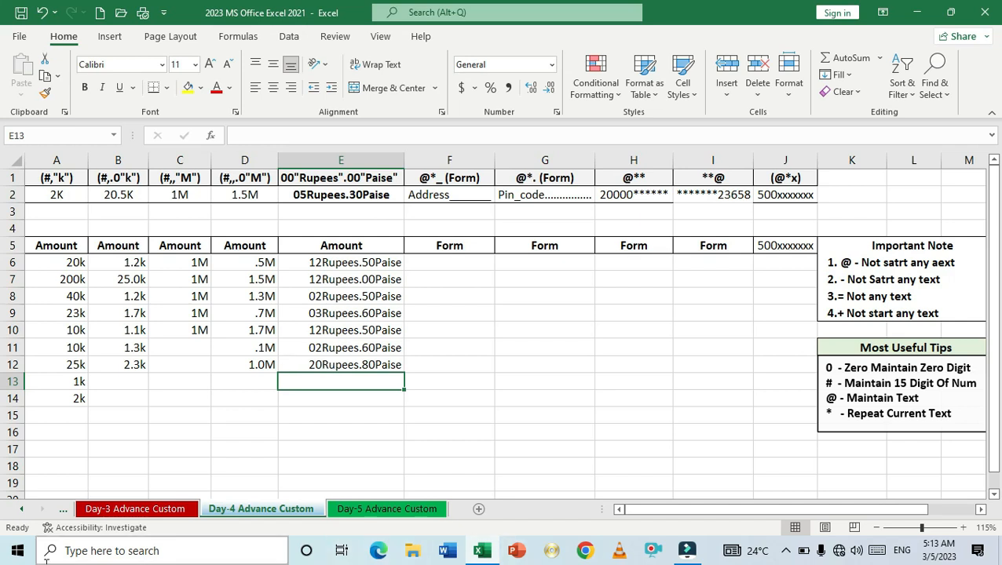
- Replace the sample text in cell F2 with Name
left_click(464, 198)
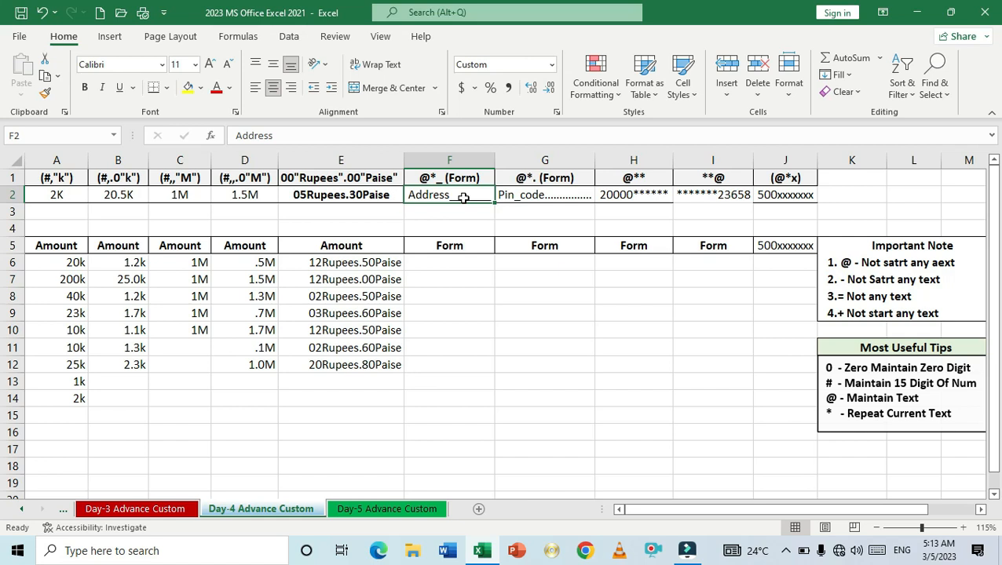
key("Delete")
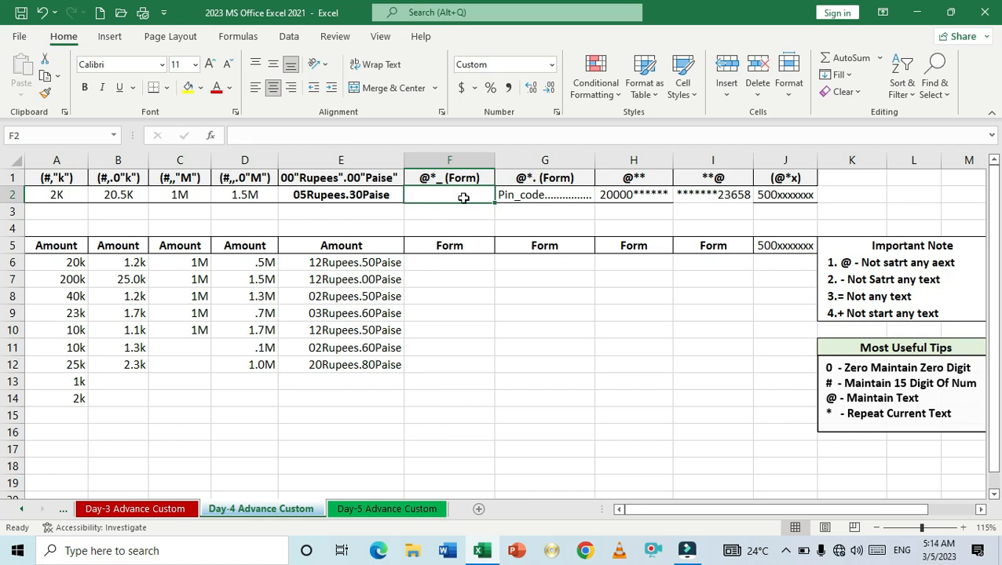
key("Return")
left_click(464, 198)
type("Name")
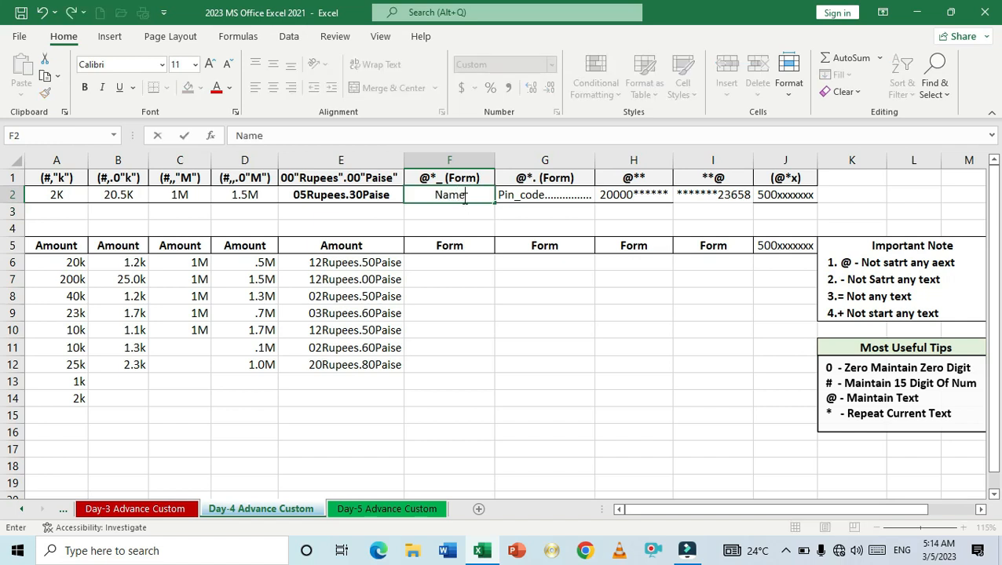
key("Return")
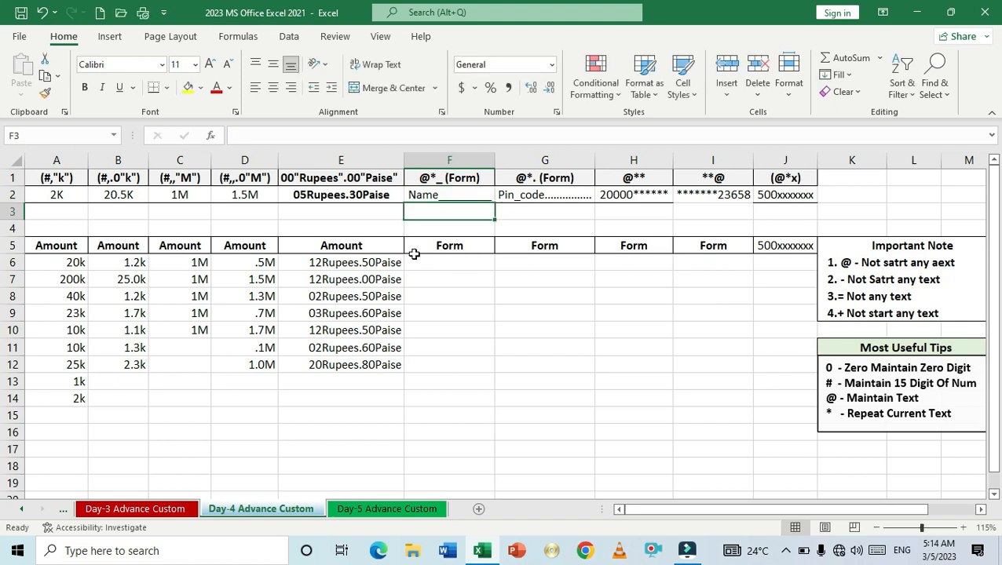
- Widen column F to stretch the underscore fill in F2, and narrow the column back to about its original width
left_click(493, 159)
left_click_drag(495, 159, 553, 153)
left_click(476, 228)
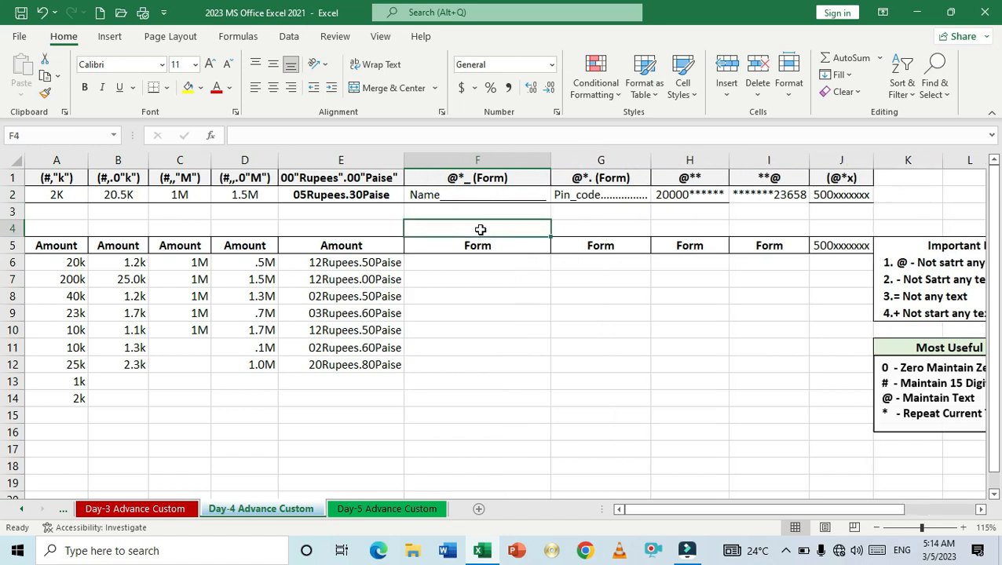
left_click(473, 195)
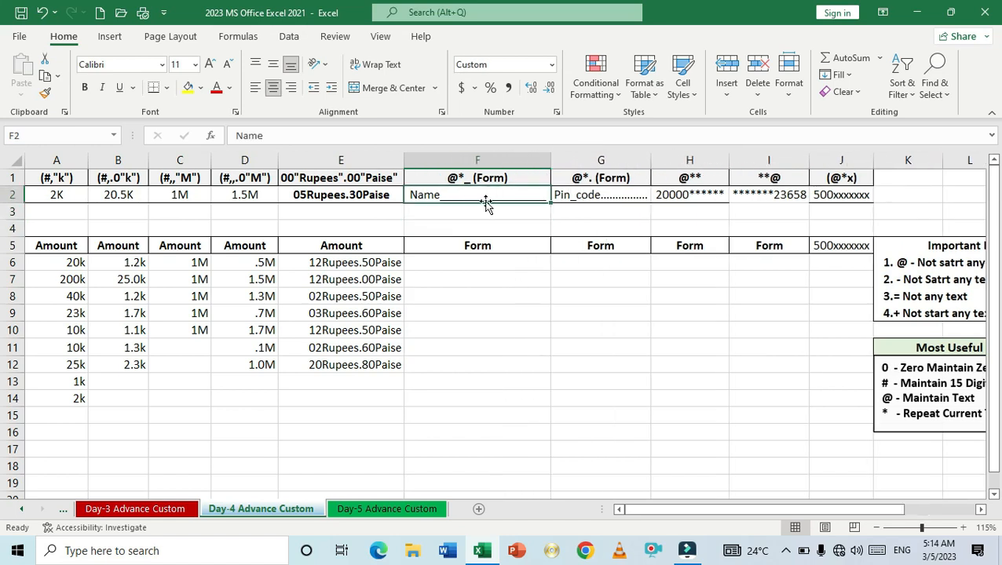
left_click(475, 210)
left_click(474, 194)
left_click_drag(548, 160, 498, 166)
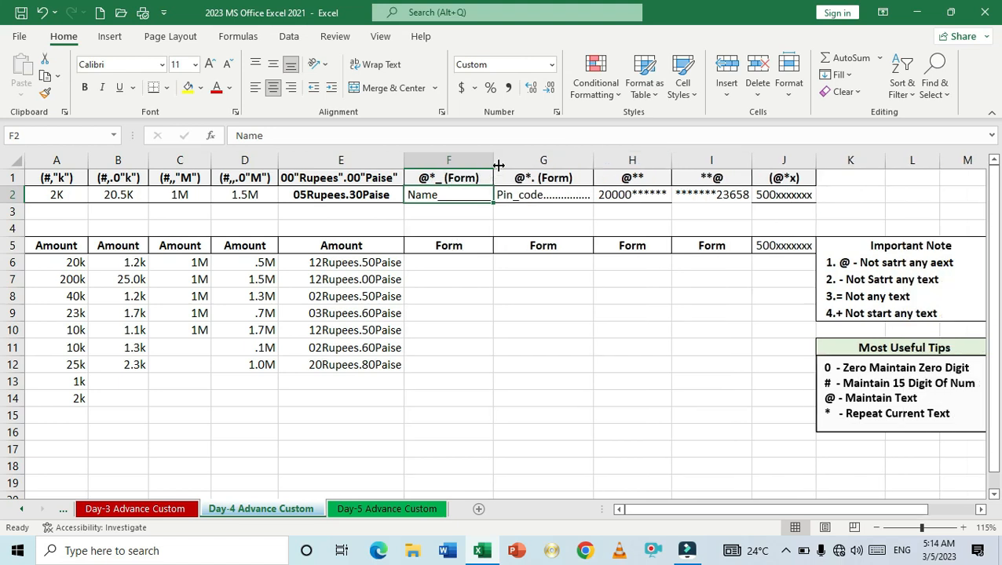
- Apply the custom number format @*_ to cells F6 to F12 of the first Form column
left_click_drag(459, 263, 459, 367)
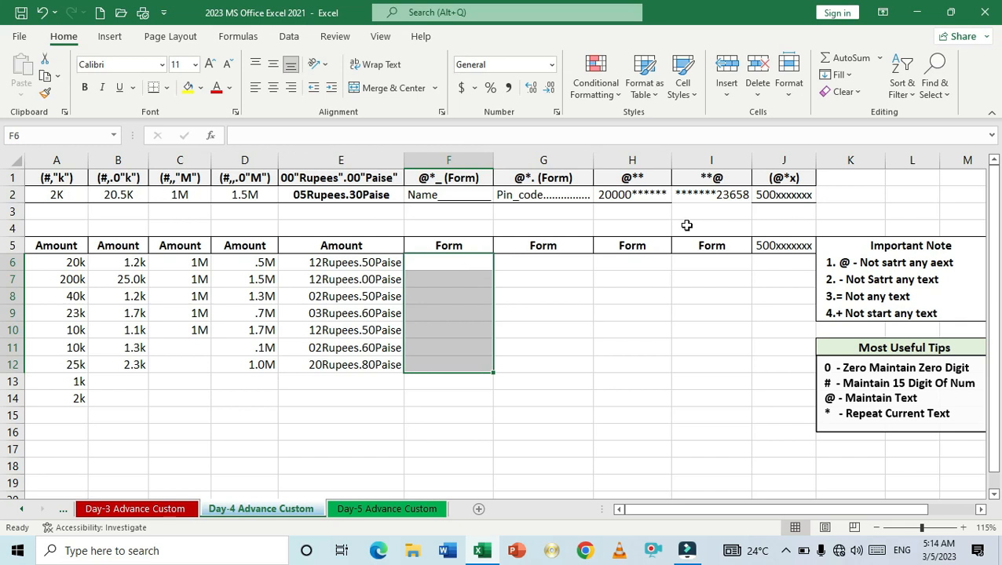
key("ctrl+1")
left_click_drag(572, 105, 730, 84)
left_click(625, 244)
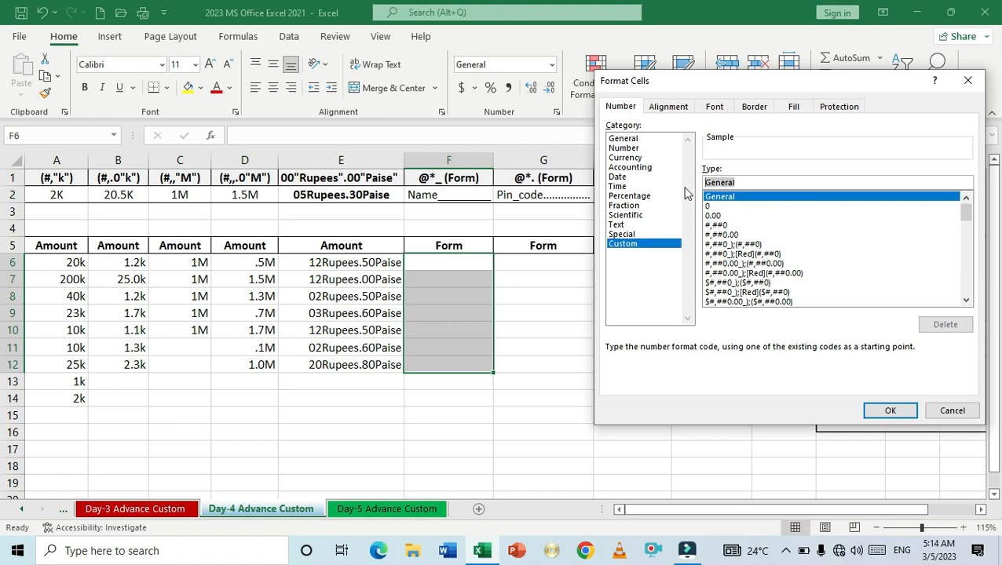
key("BackSpace")
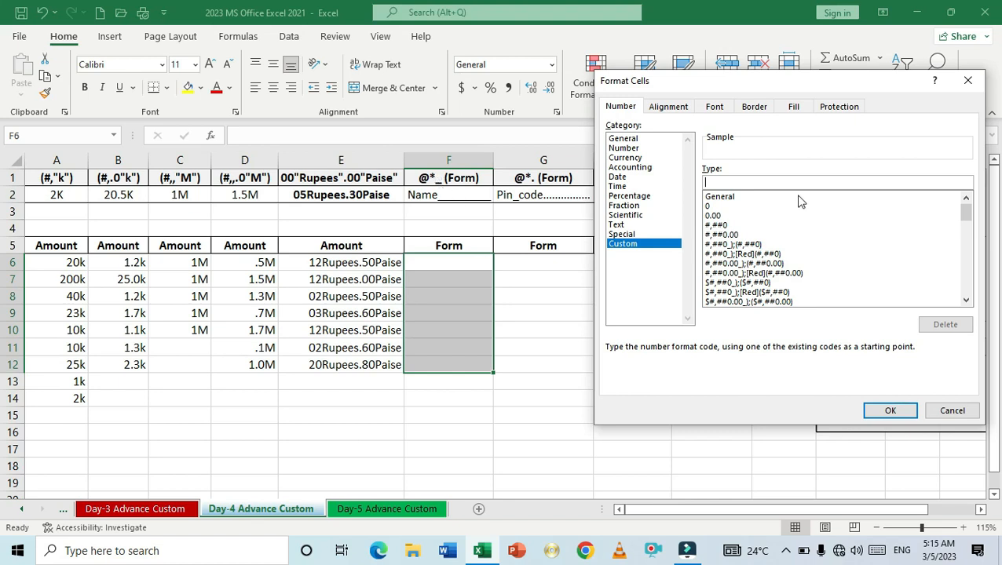
type("@*")
left_click(890, 411)
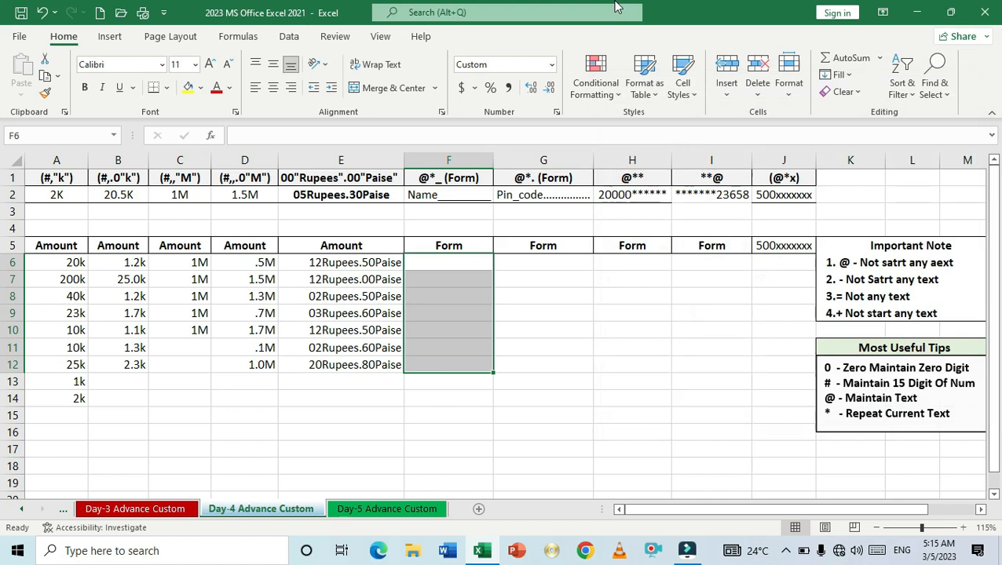
- Enter the form labels Name, Address and Mobile in cells F6, F8 and F10
type("Nma")
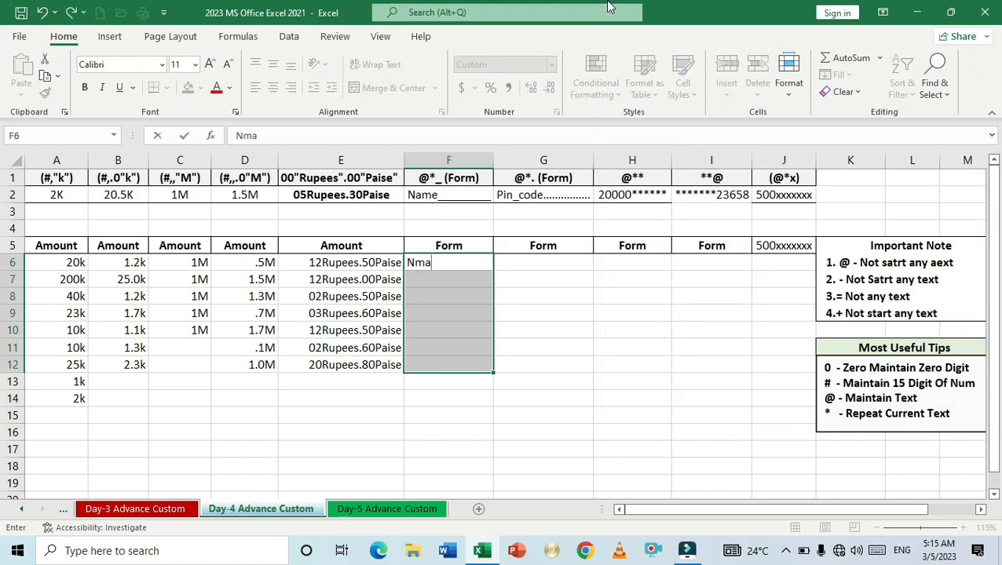
key("BackSpace")
key("BackSpace")
type("ame")
key("Return")
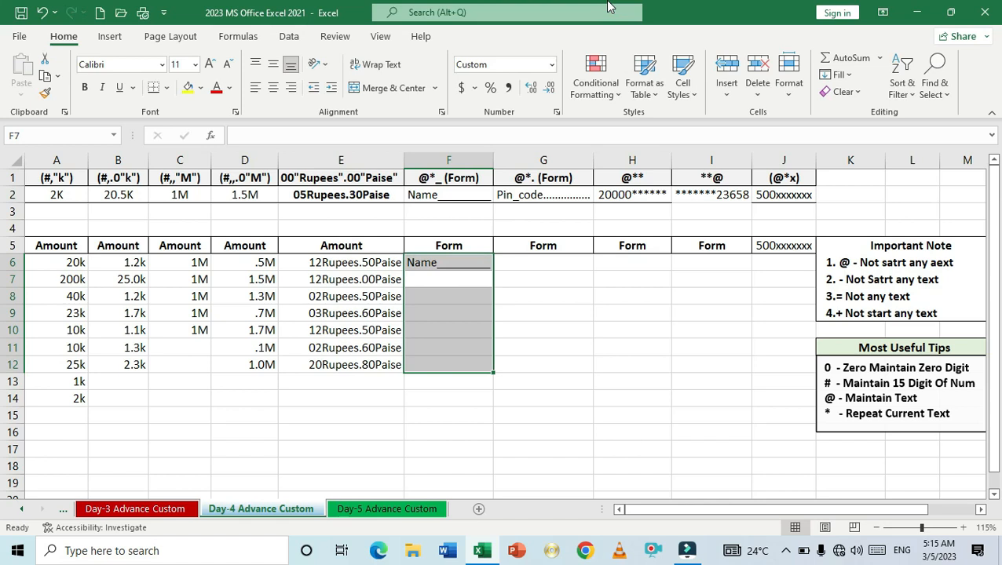
key("Down")
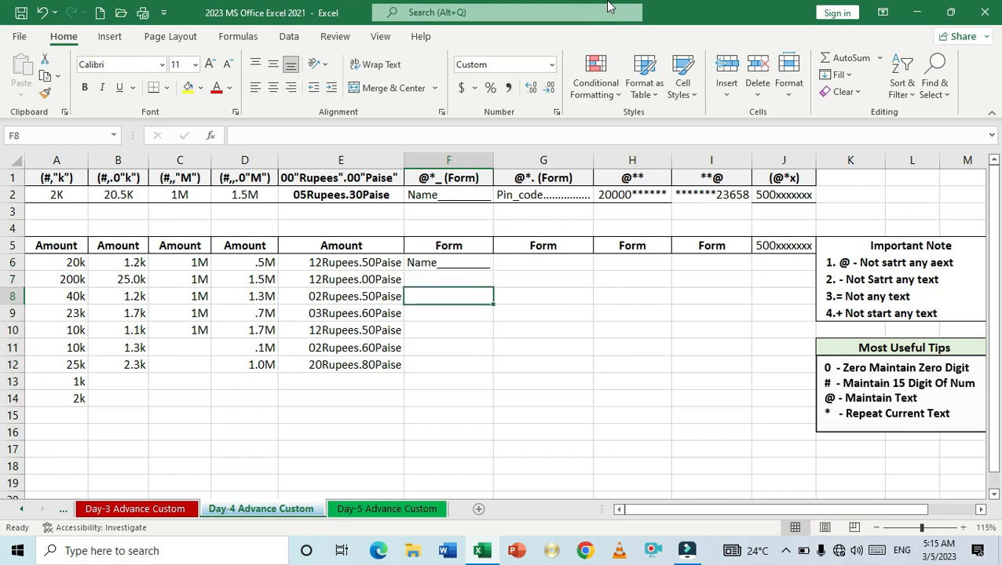
type("Address")
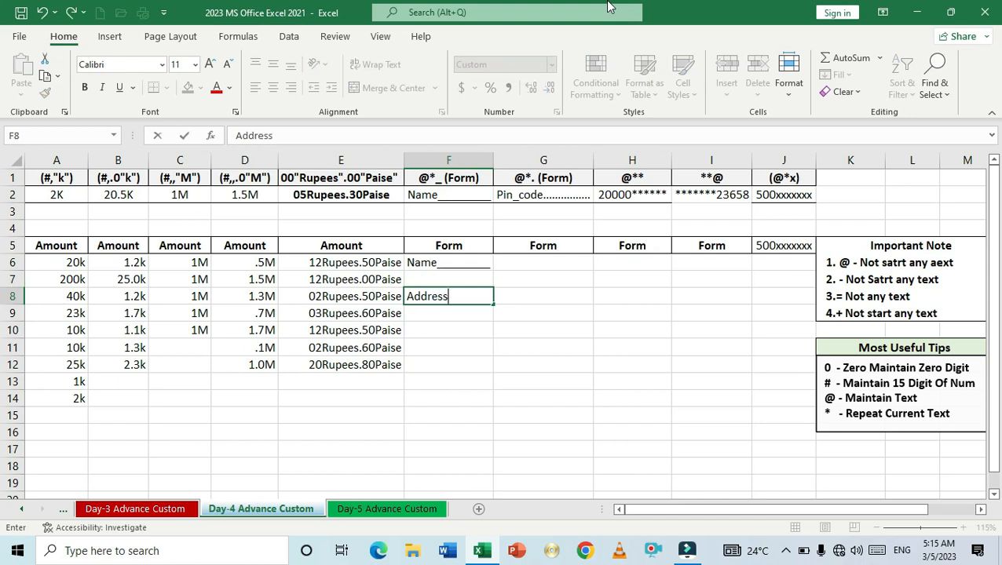
key("Return")
key("Down")
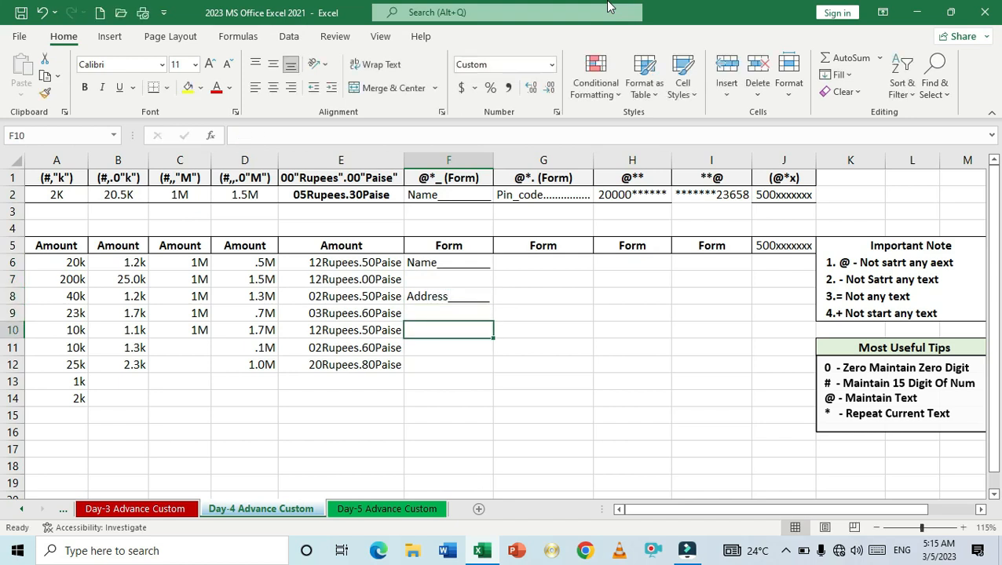
type("Mobile")
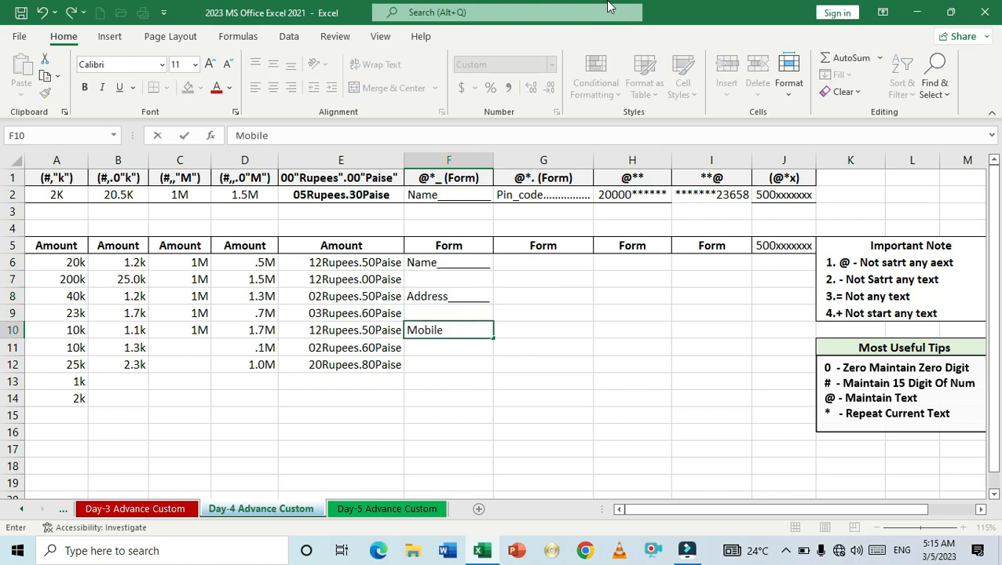
key("Return")
key("Down")
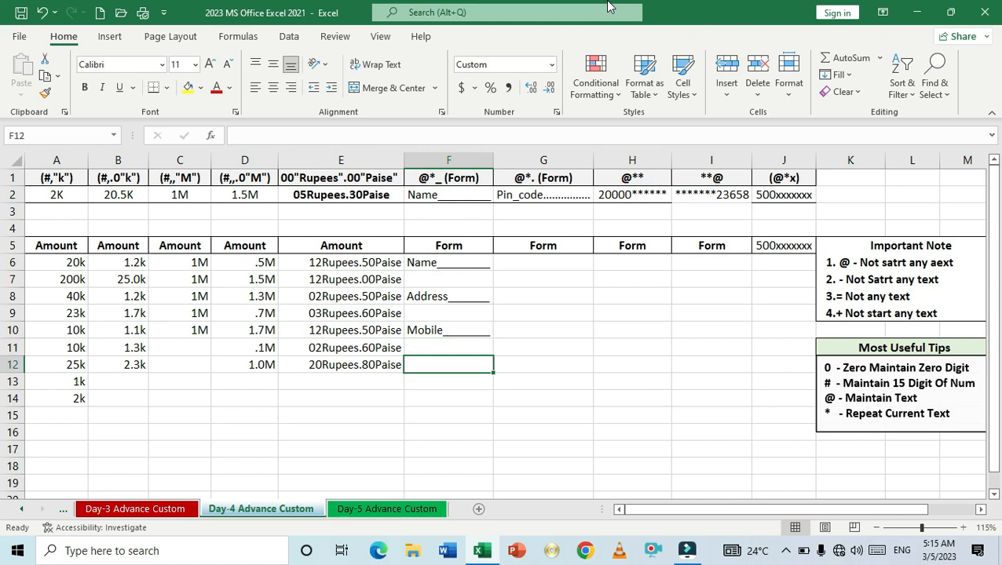
- Enter the form label City in cell F12 of the first Form column
type("city")
key("BackSpace")
key("BackSpace")
key("BackSpace")
key("BackSpace")
type("City")
key("Return")
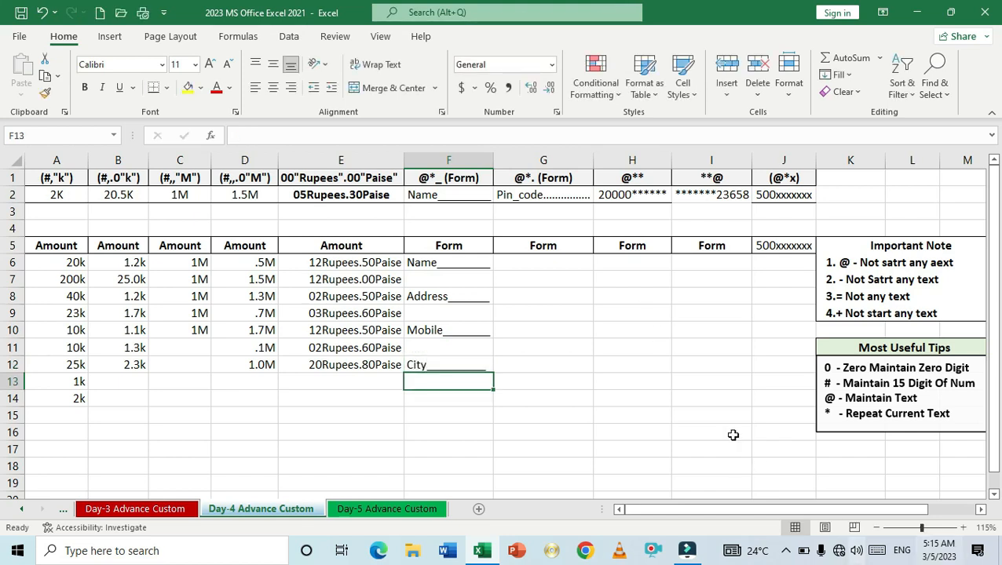
- Widen column F to stretch the underscore fills, and narrow it again to slightly wider than its original width
left_click_drag(491, 158, 542, 161)
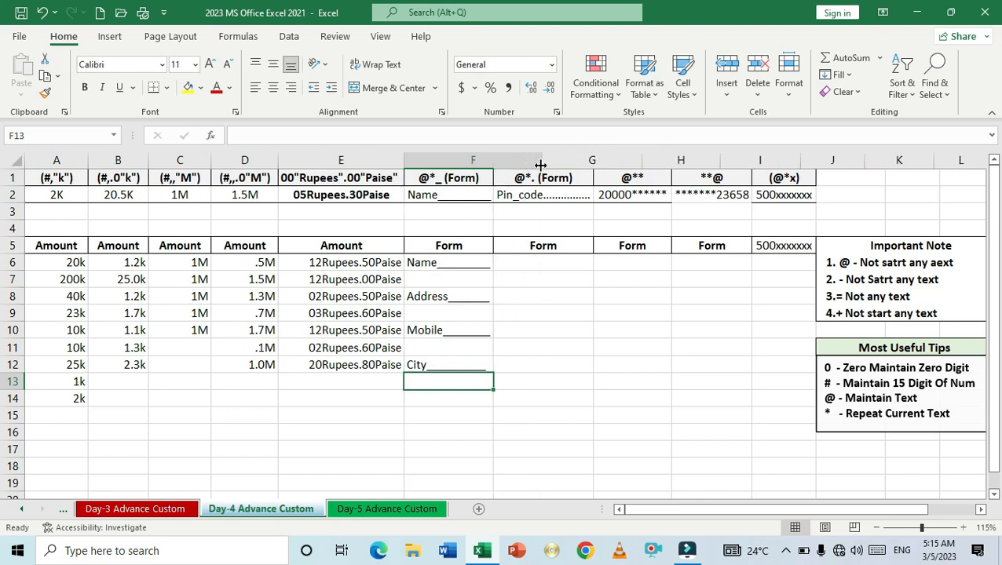
left_click(497, 412)
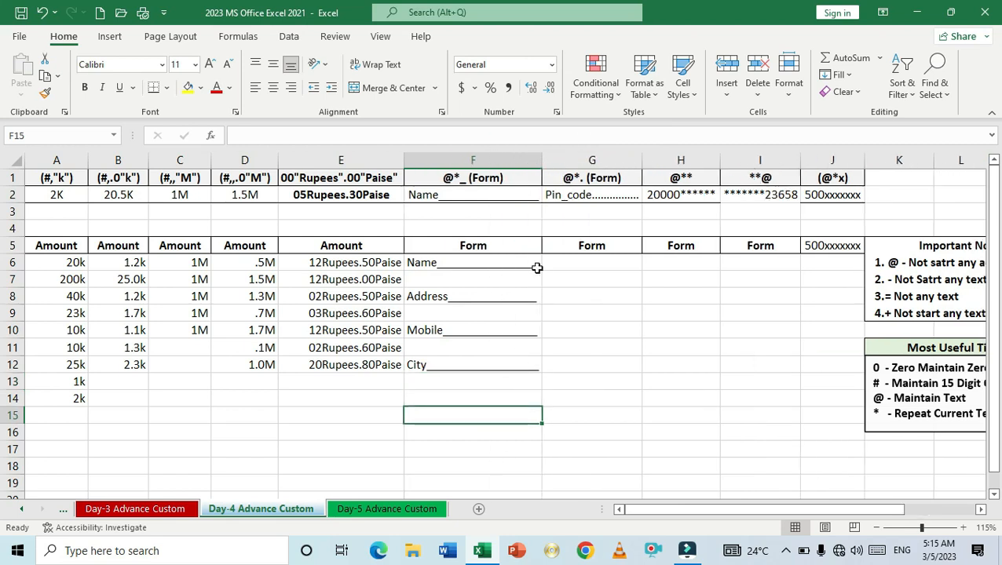
left_click_drag(542, 159, 509, 164)
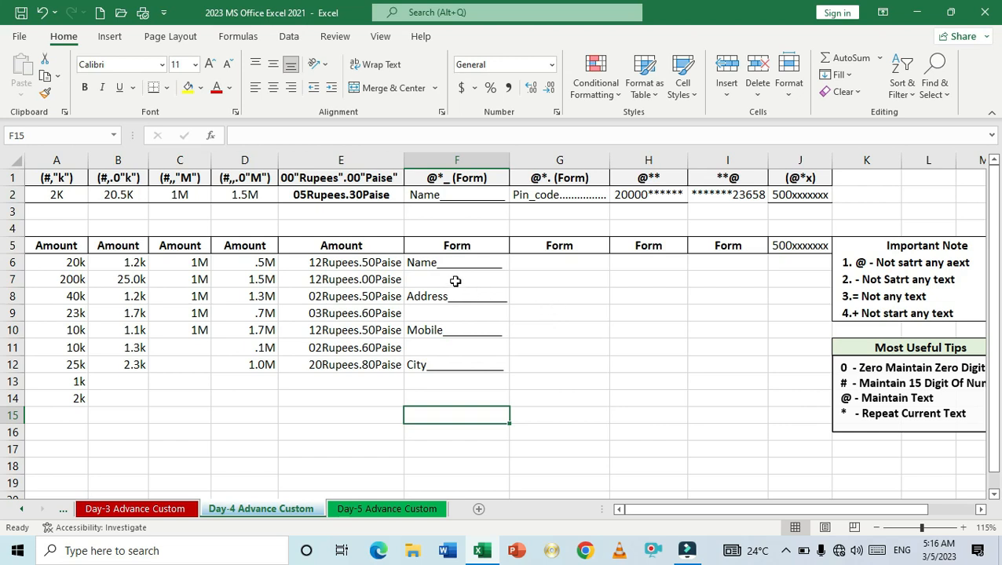
left_click_drag(509, 157, 503, 156)
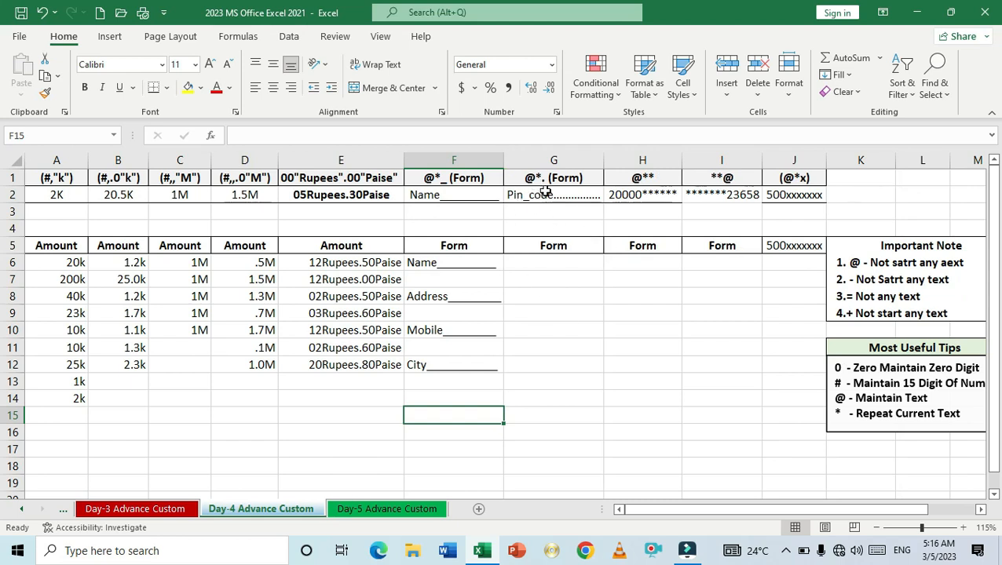
- Apply the custom number format @*. to cells G6 to G12 of the second Form column
left_click_drag(543, 262, 552, 365)
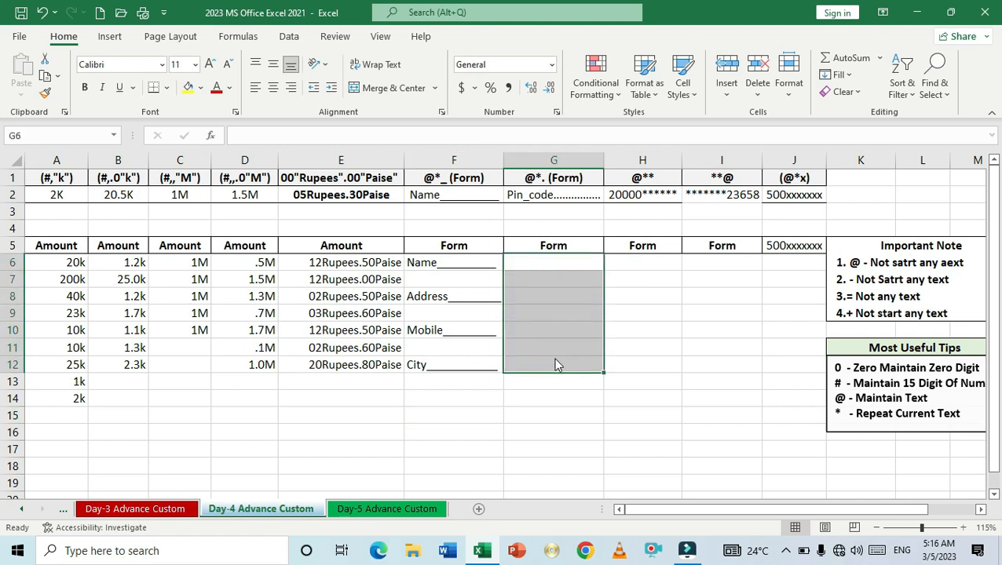
key("ctrl+1")
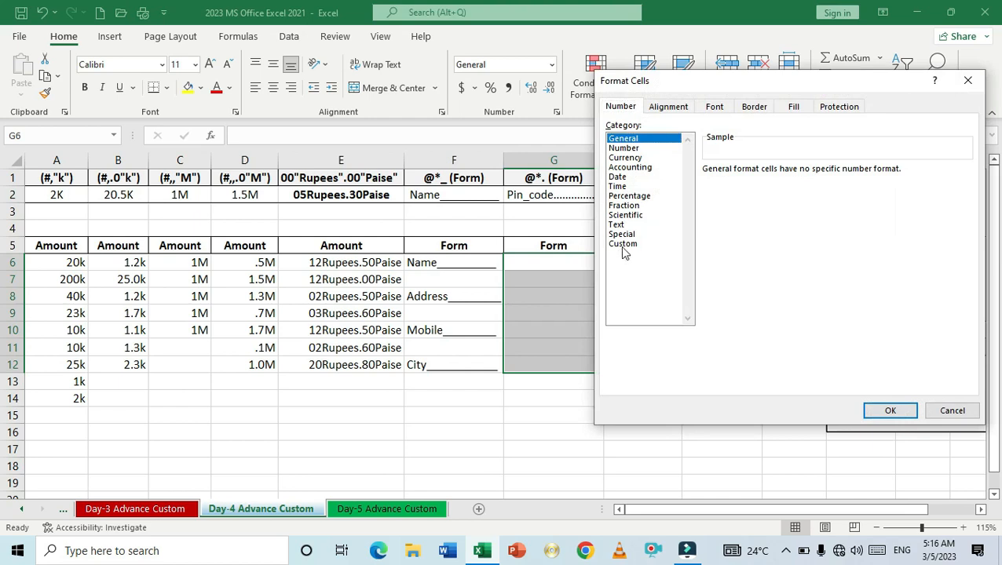
left_click(623, 244)
left_click_drag(687, 88, 203, 141)
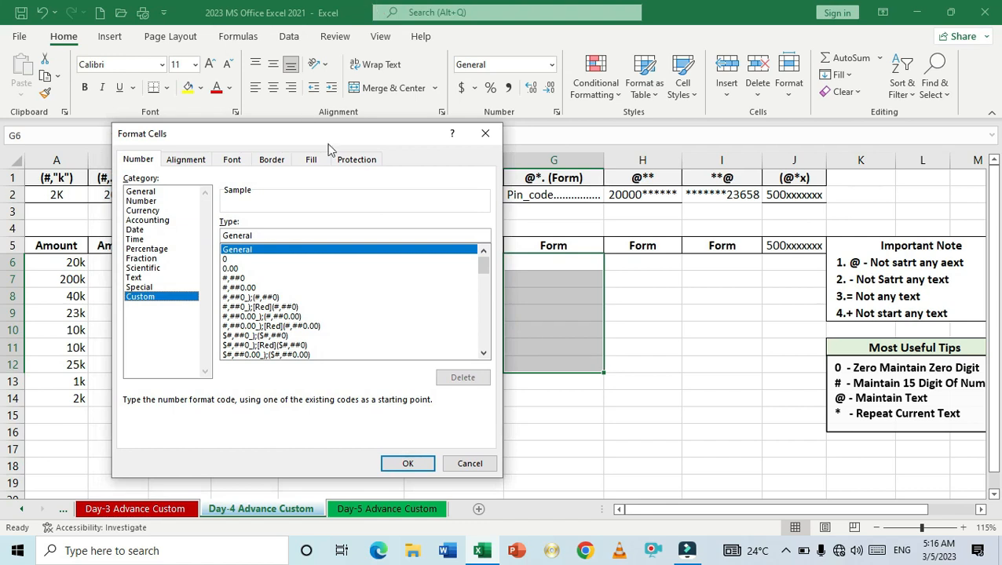
left_click(265, 236)
key("BackSpace")
key("BackSpace")
key("BackSpace")
key("BackSpace")
key("BackSpace")
key("BackSpace")
key("BackSpace")
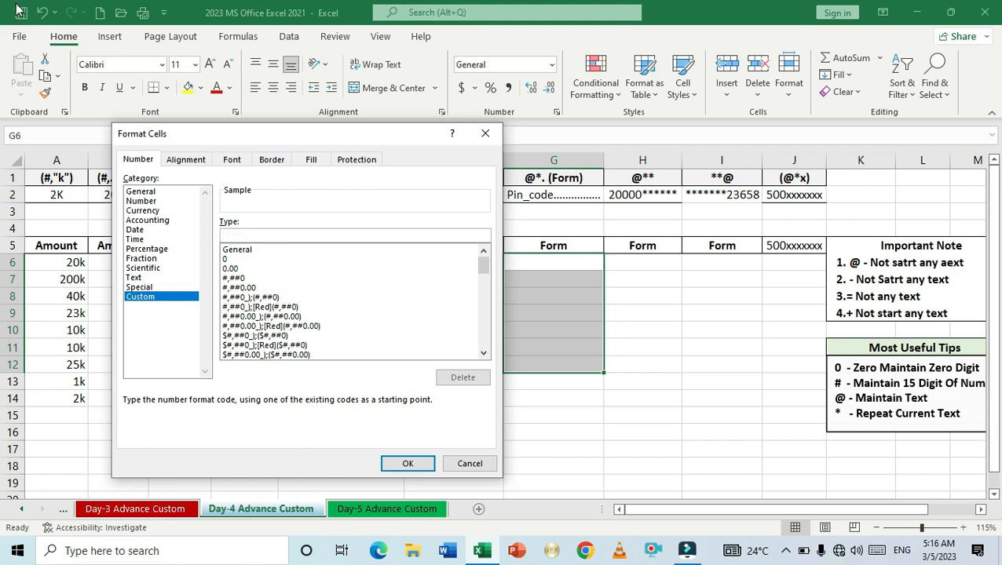
type("@*")
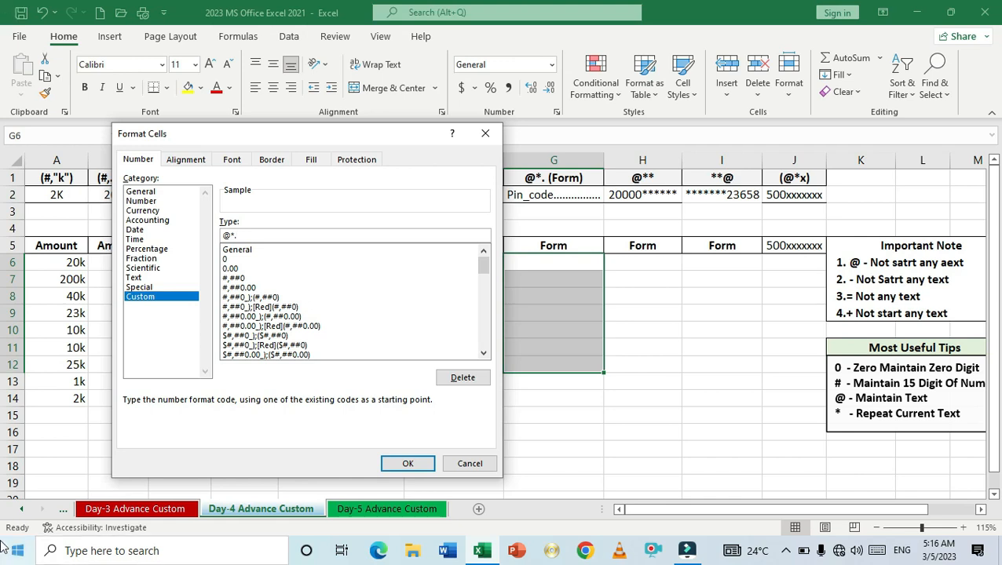
left_click(405, 464)
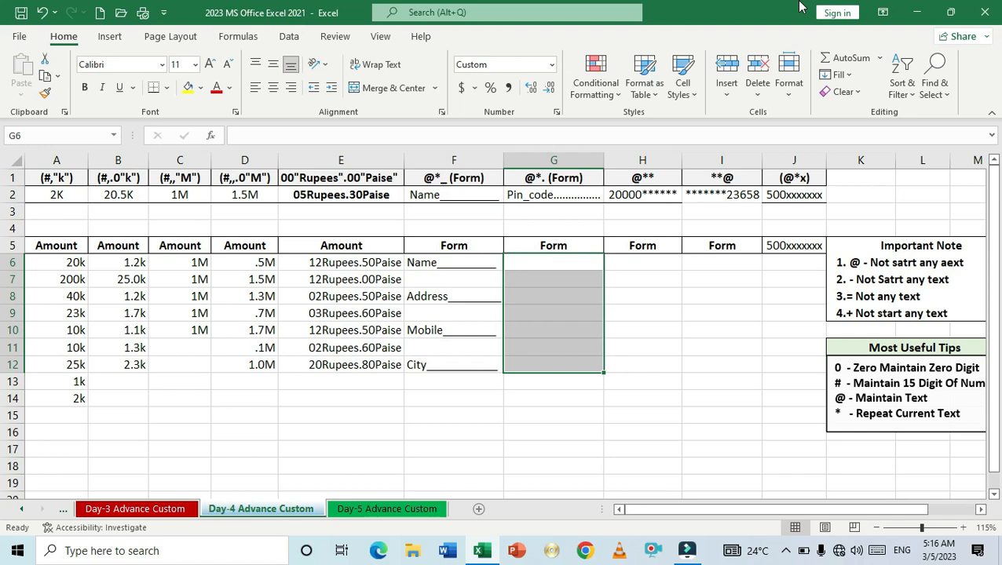
- Enter the form labels Name in cell G6 and Address in cell G8
type("Name")
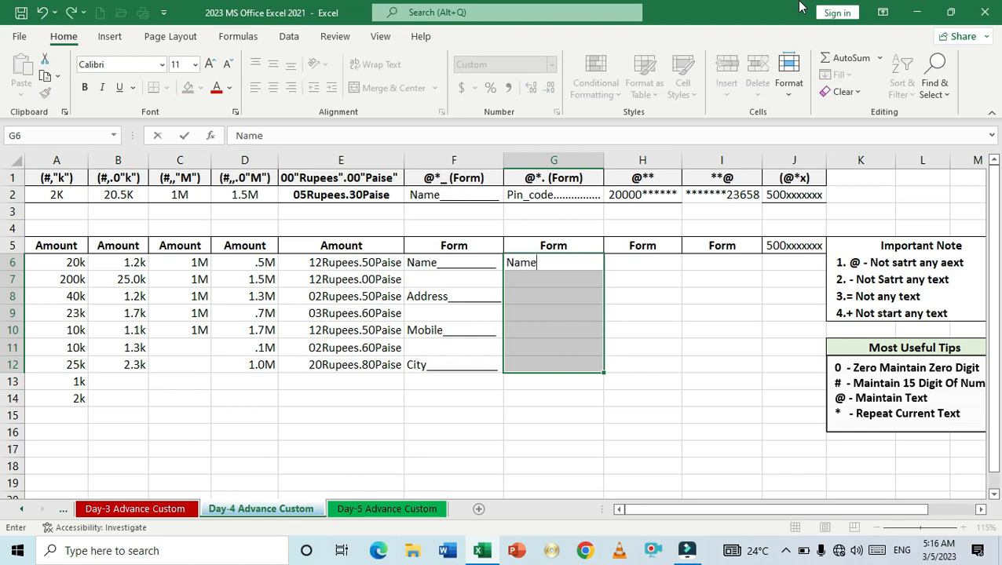
key("Return")
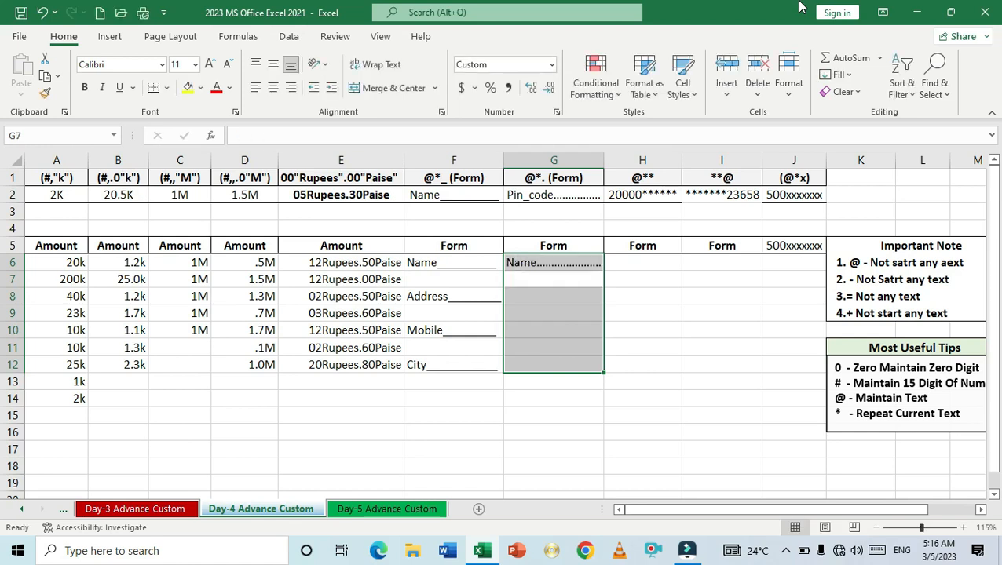
key("Return")
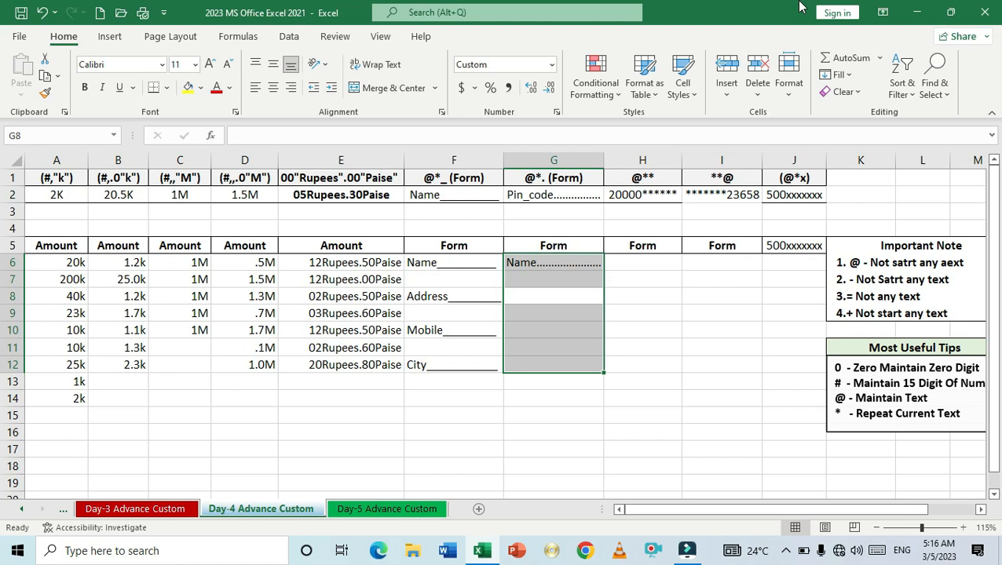
type("Ad")
type("resss")
key("BackSpace")
key("BackSpace")
key("BackSpace")
key("BackSpace")
type("dress")
key("Return")
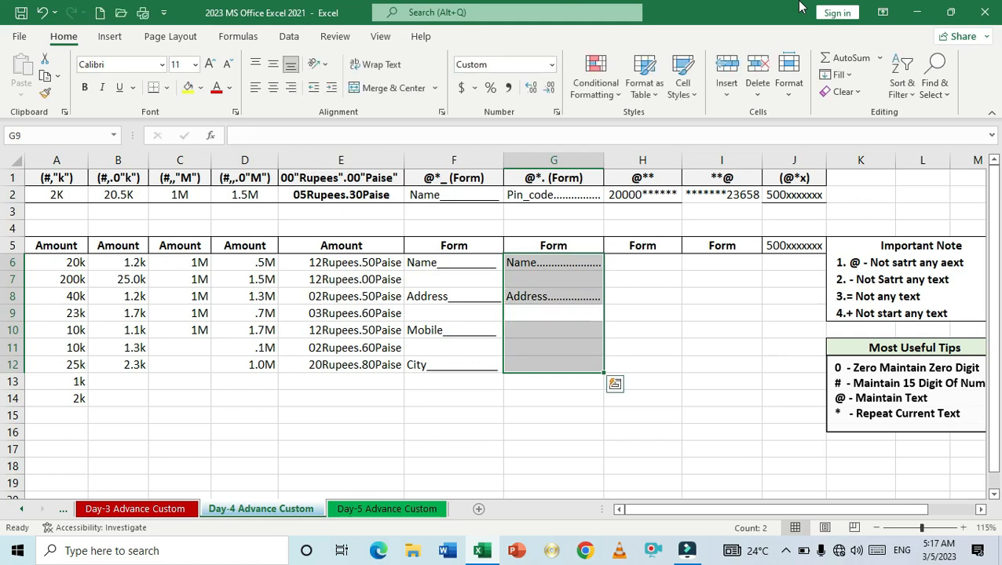
- Enter the form labels Mobile in cell G10 and city in cell G12
key("Return")
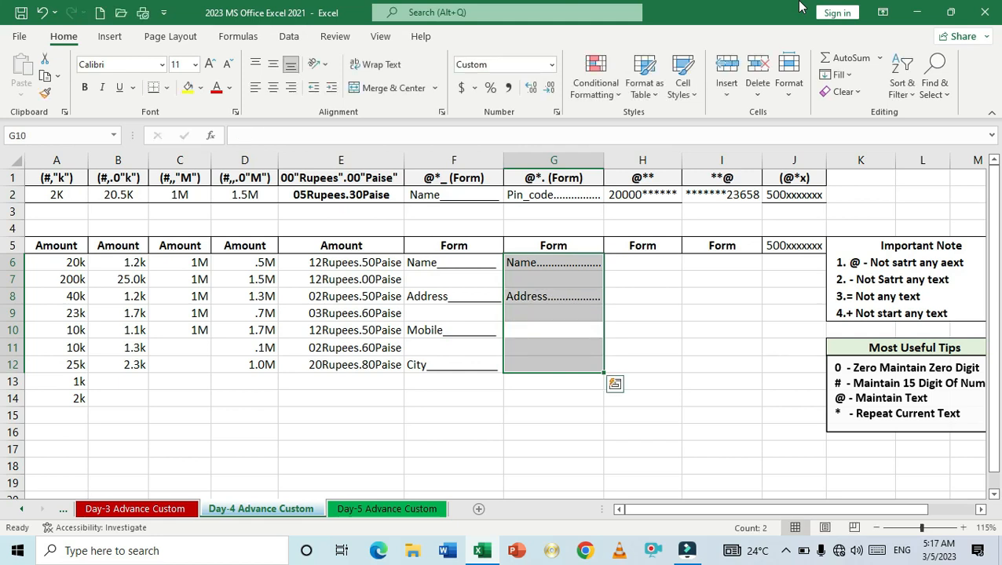
type("Mobile")
key("Return")
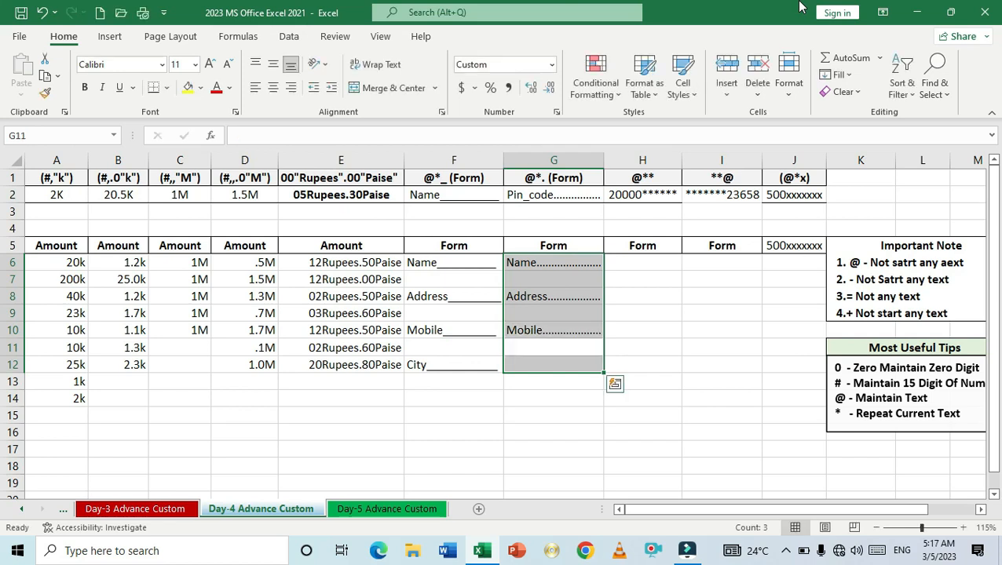
key("Return")
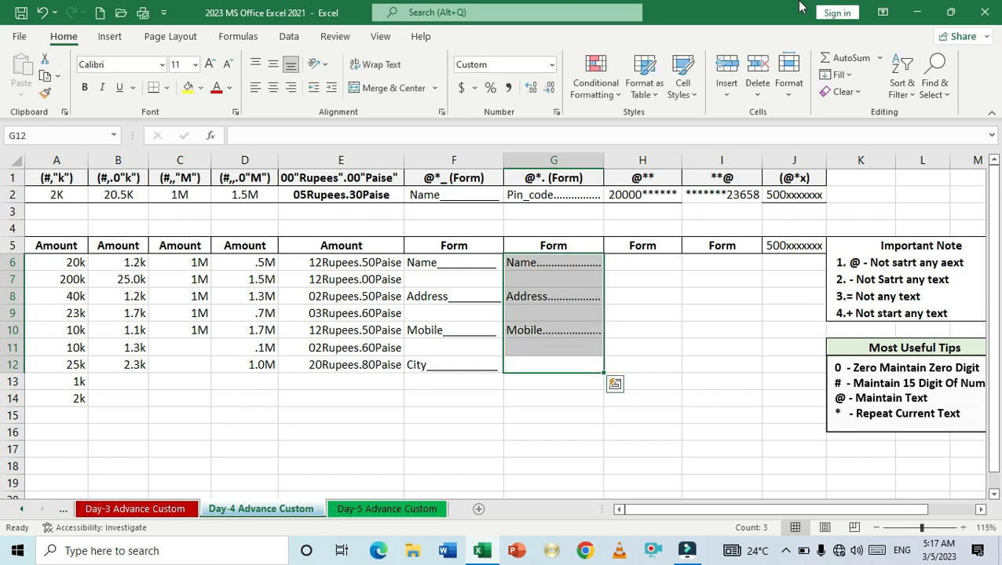
type("city")
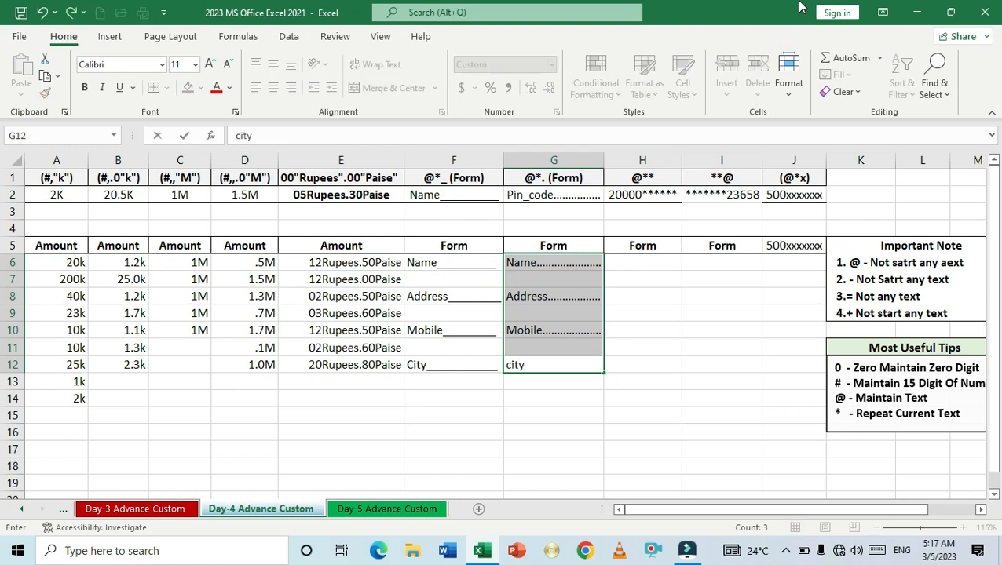
key("Return")
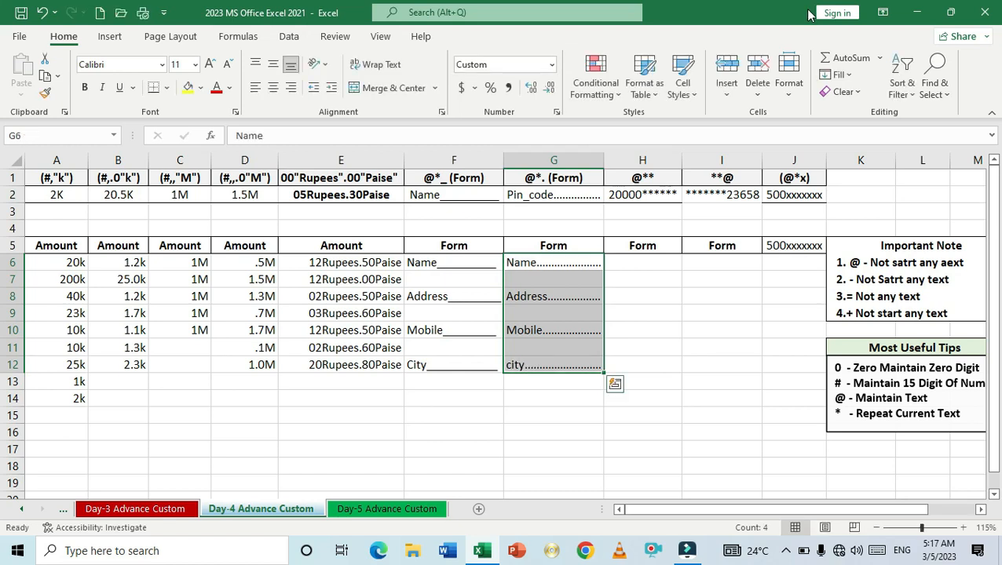
- Widen column G to stretch the dotted fills, and narrow the column back to about its original width
left_click(655, 347)
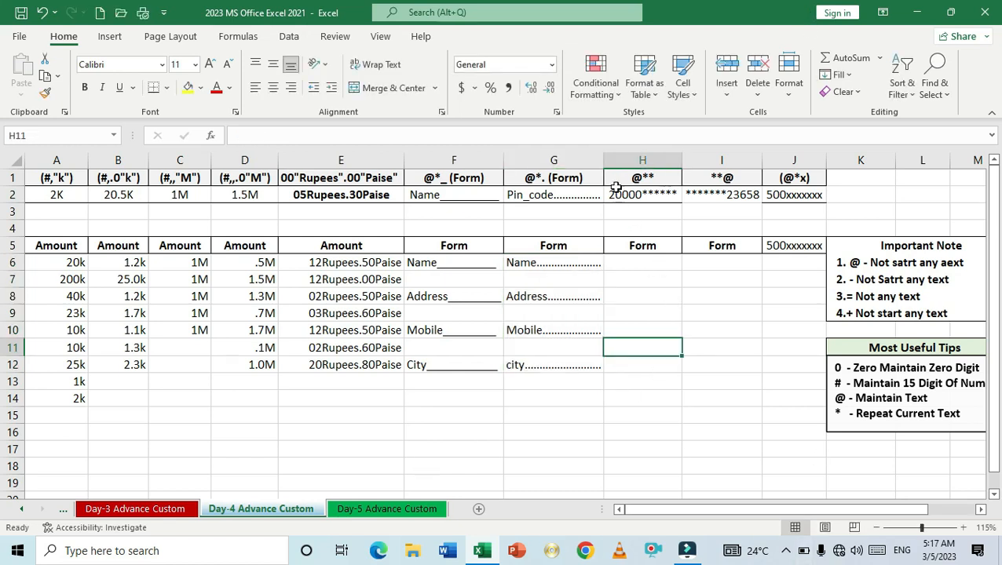
left_click_drag(604, 155, 647, 154)
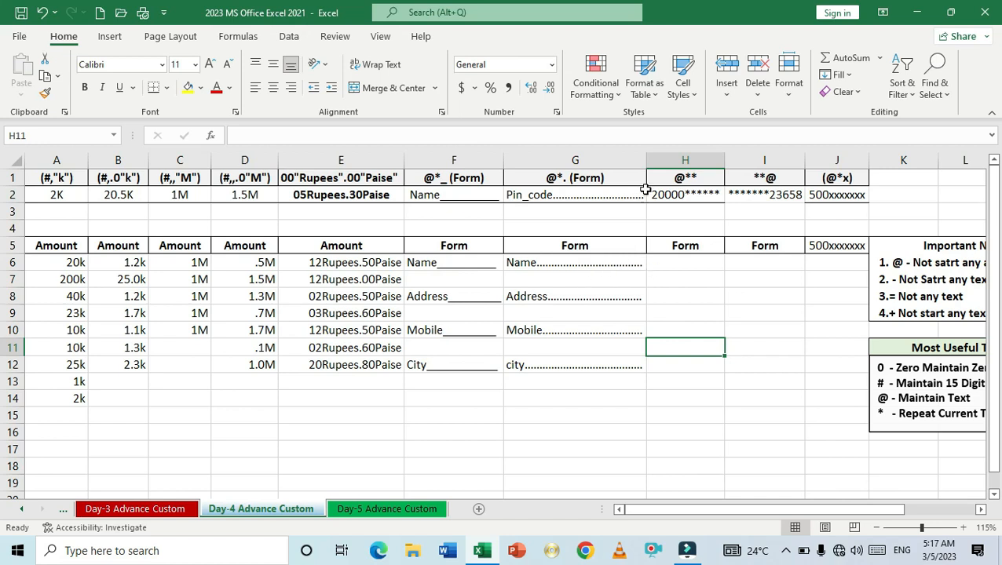
left_click_drag(645, 160, 599, 164)
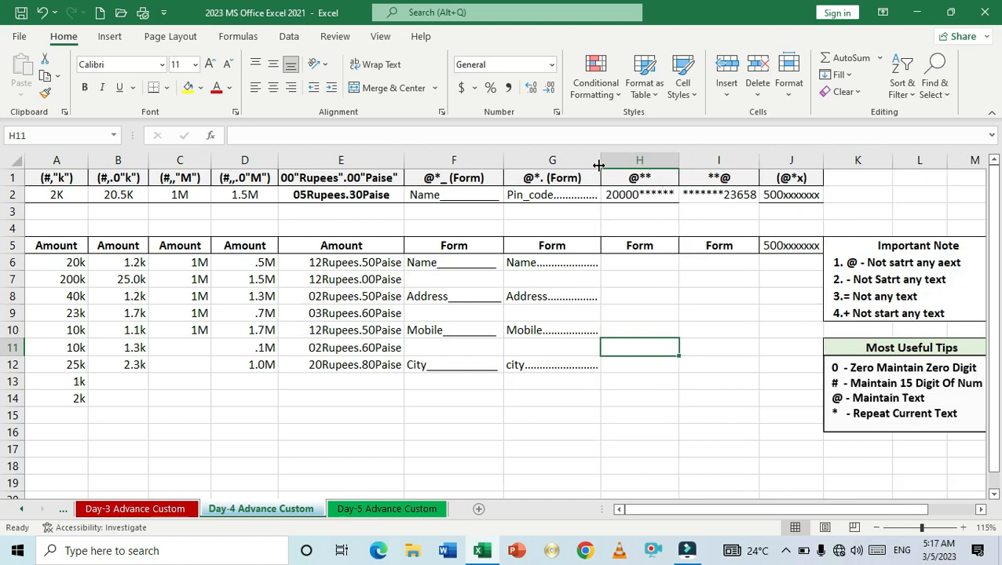
- Replace the sample value in cell H2 under the @** heading with 20
left_click(642, 195)
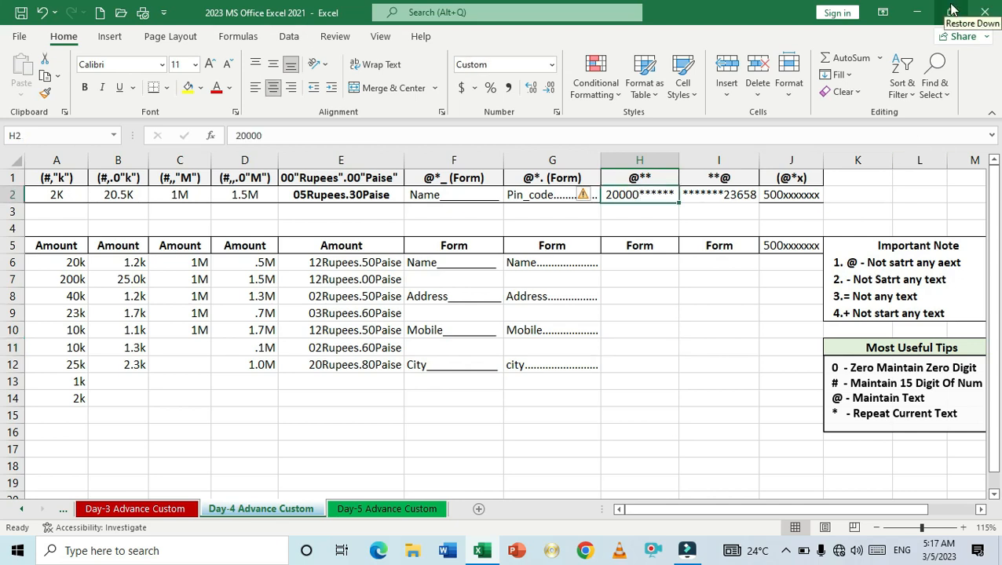
type("20")
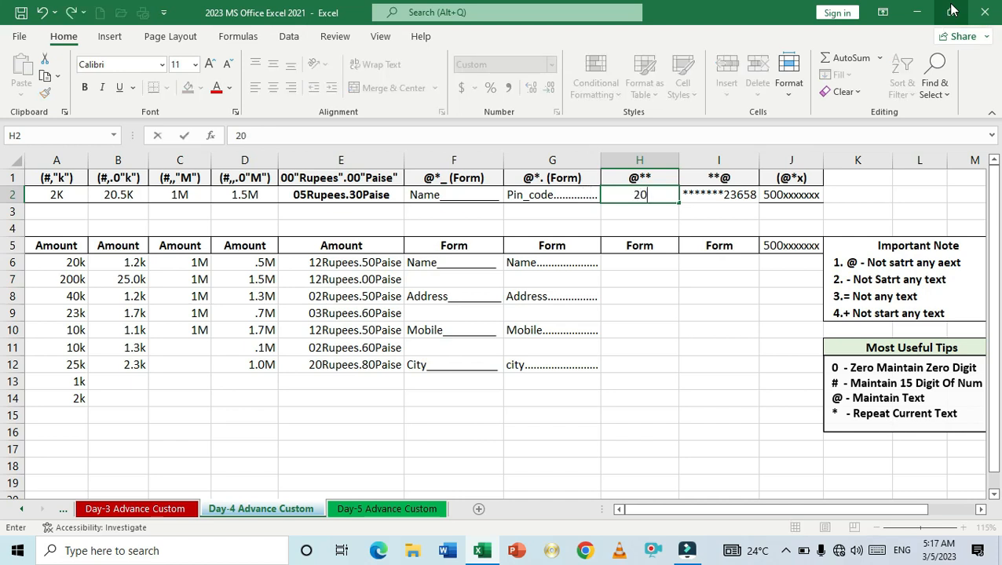
key("Return")
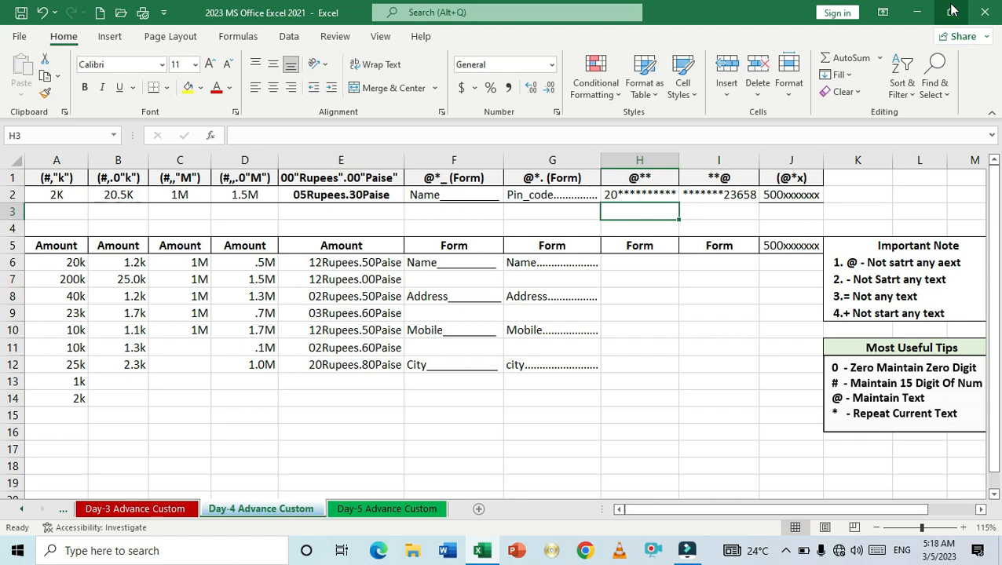
- Apply the custom number format @** to cells H6 to H12 of the third Form column
key("Down")
key("Down")
key("Down")
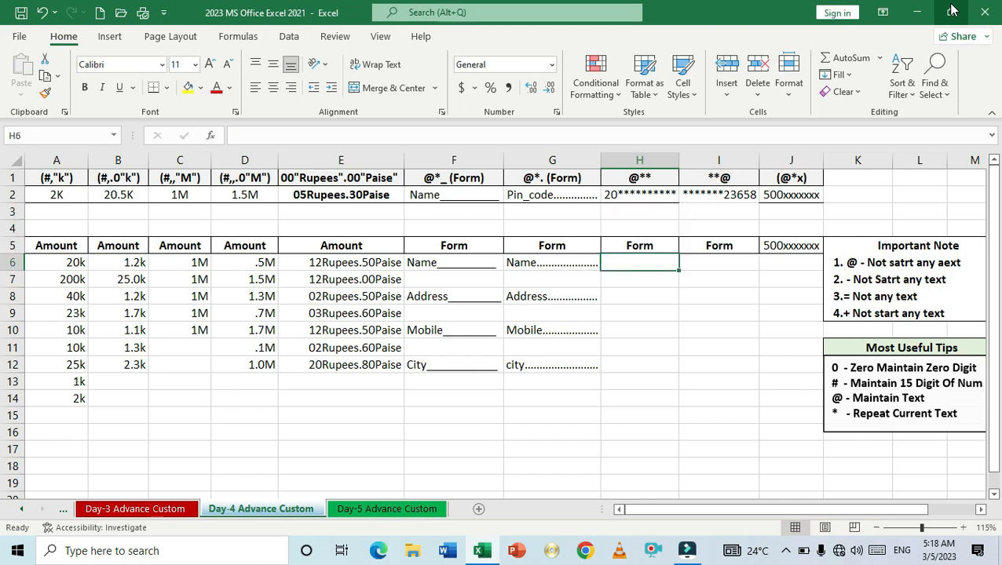
key("shift+Down")
key("shift+Down")
key("shift+Down")
key("shift+Down")
key("shift+Down")
key("shift+Down")
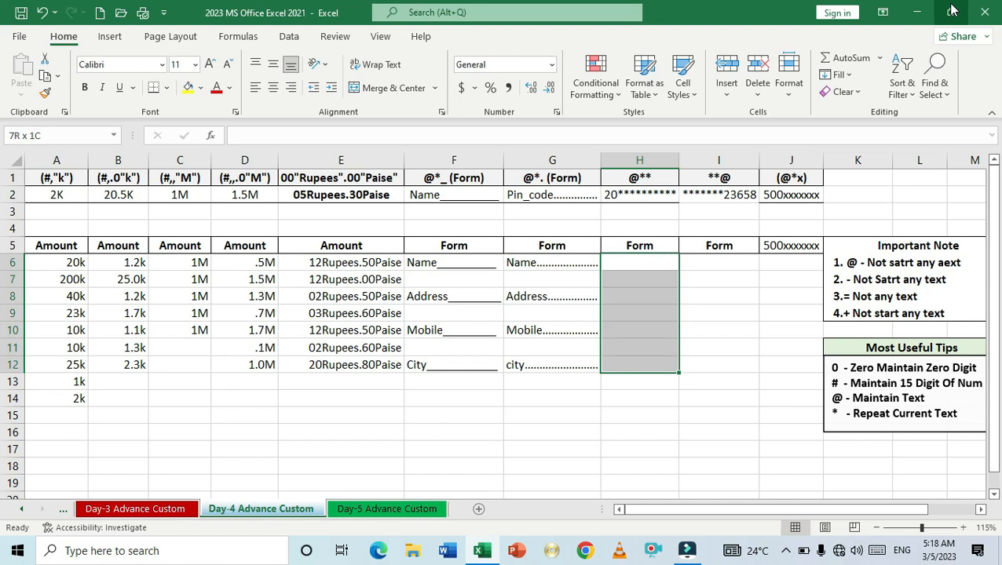
key("ctrl+1")
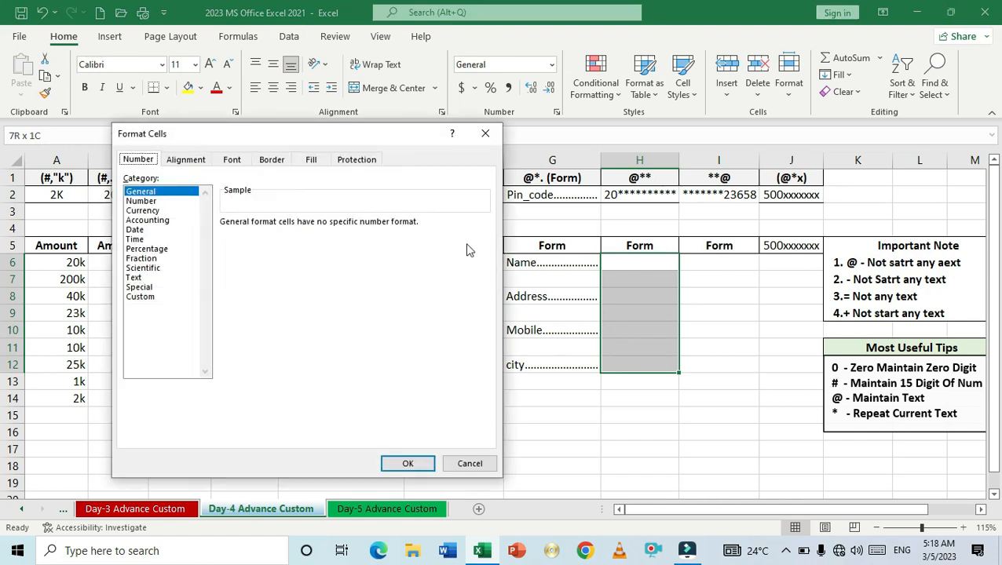
left_click(141, 297)
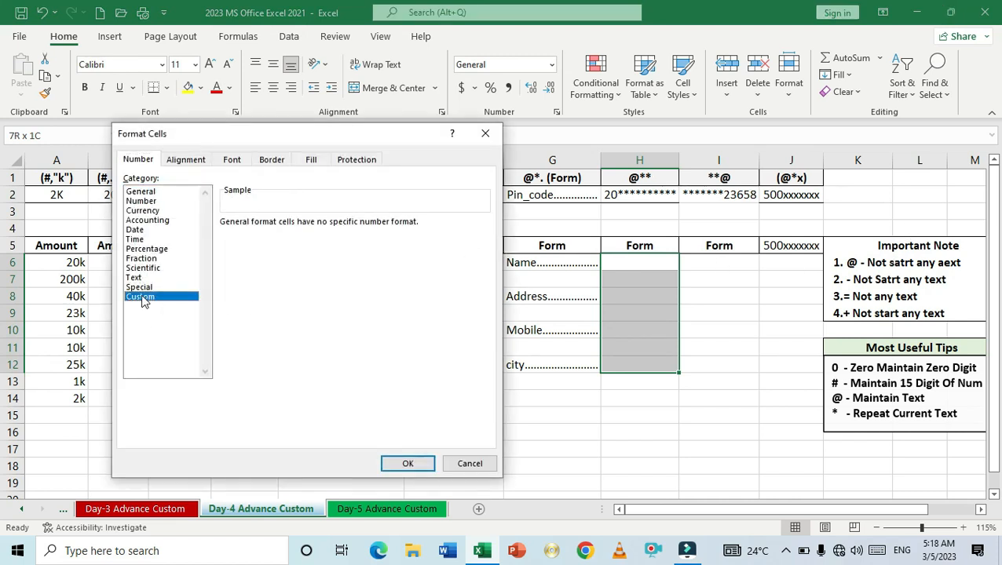
left_click_drag(259, 235, 215, 235)
key("BackSpace")
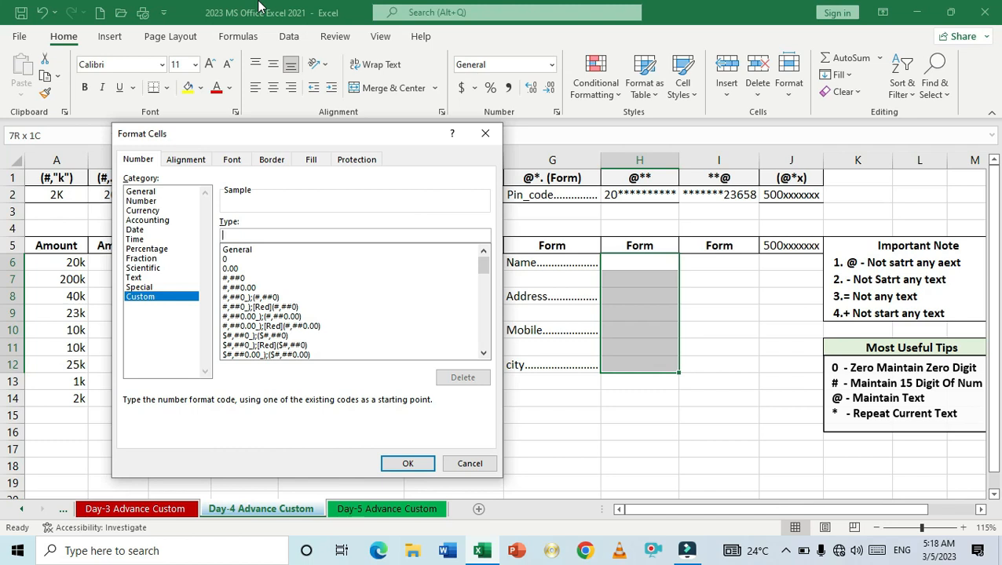
type("@*")
left_click(409, 465)
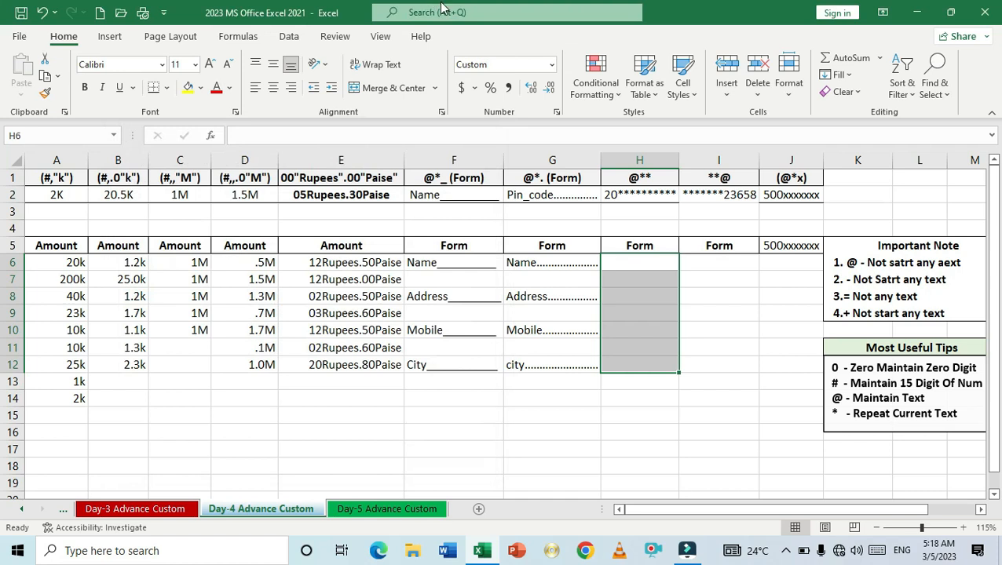
- Enter the values 10, 300, 500, 50000, 600000, 2000000 and 300000 in cells H6 to H12
type("10")
key("Return")
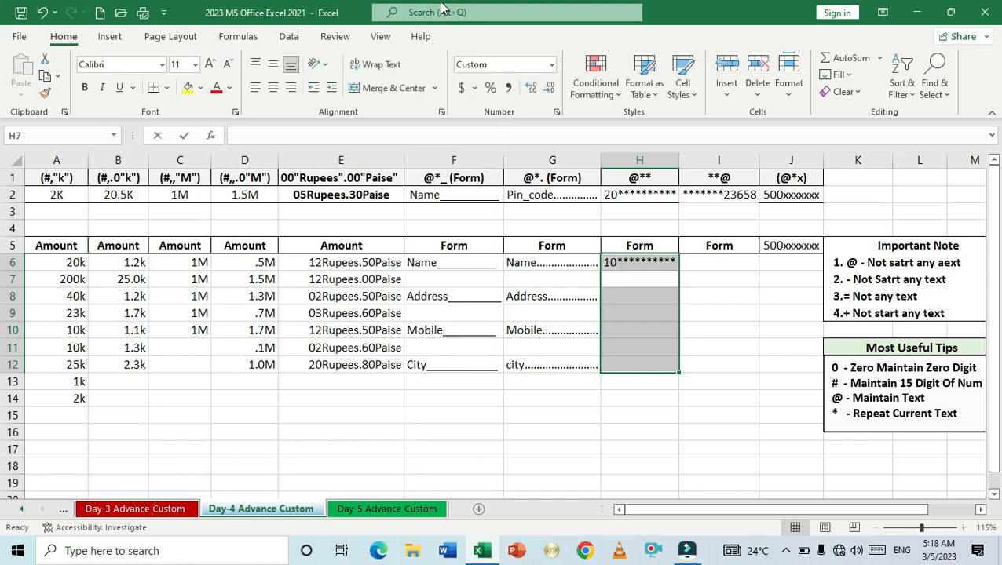
type("300")
key("Return")
type("500")
key("Return")
type("50000")
key("Return")
type("600000")
key("Return")
type("2000000")
key("Return")
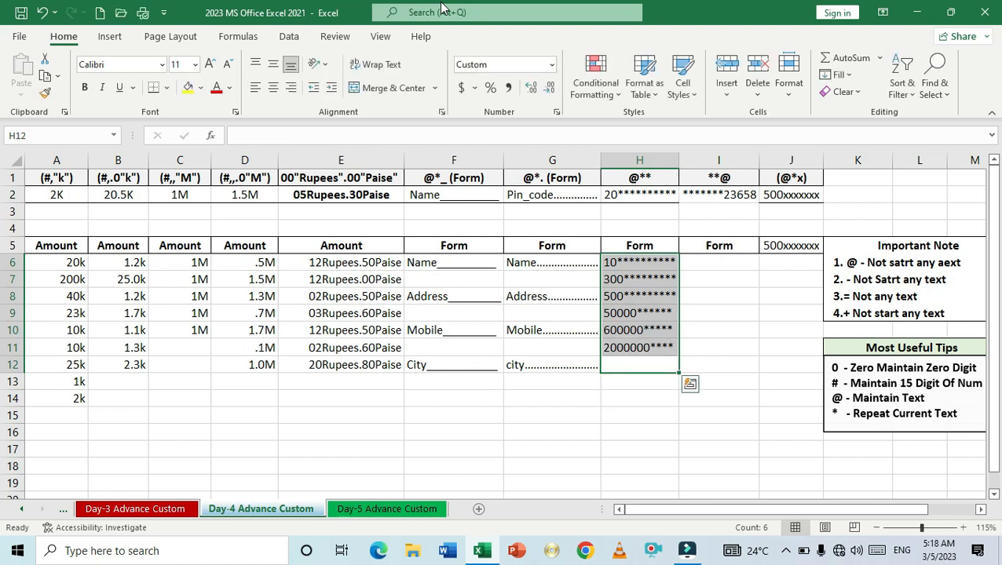
type("300000")
key("Return")
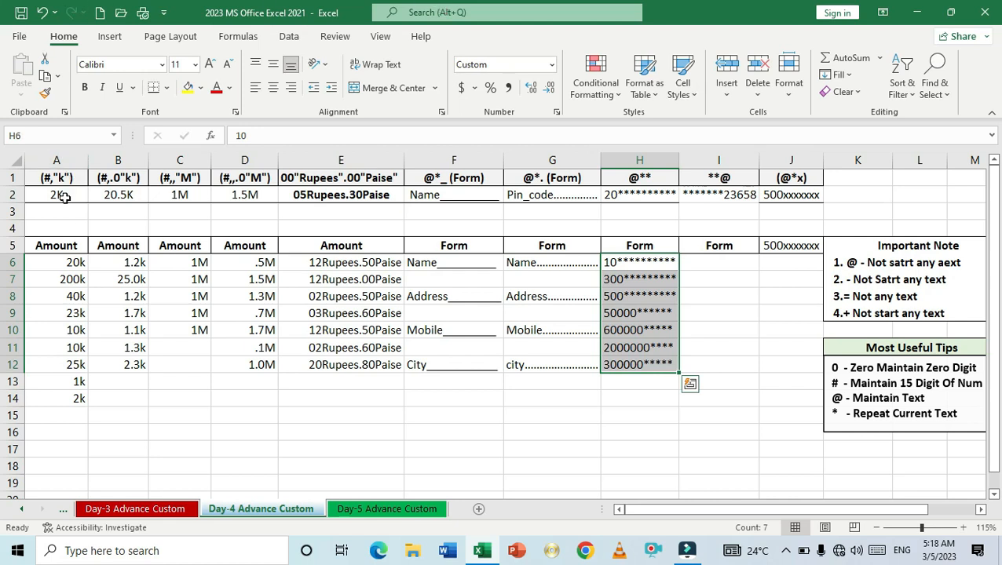
- Widen column H to stretch the asterisk fills, and narrow the column back to about its original width
left_click_drag(678, 161, 760, 161)
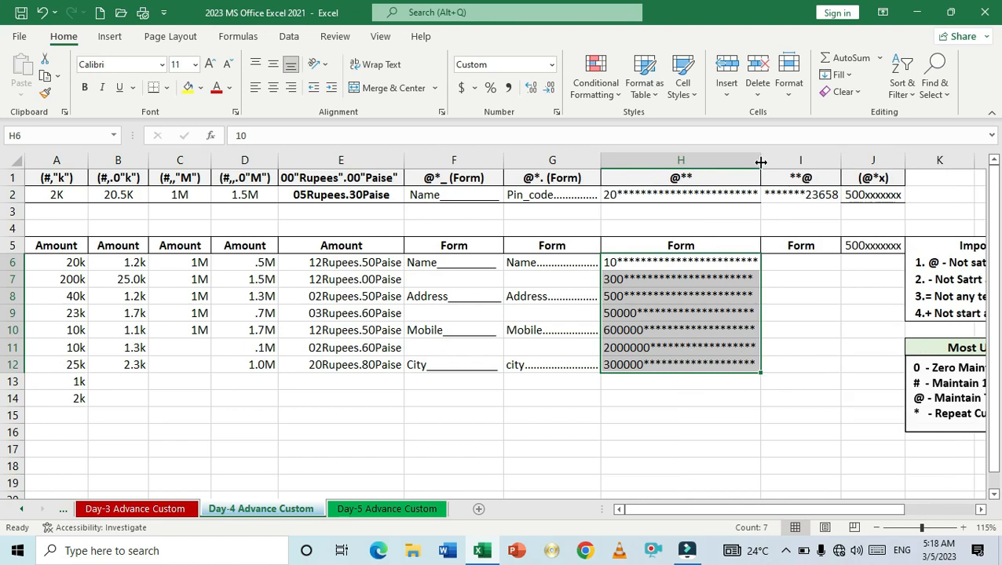
left_click(716, 324)
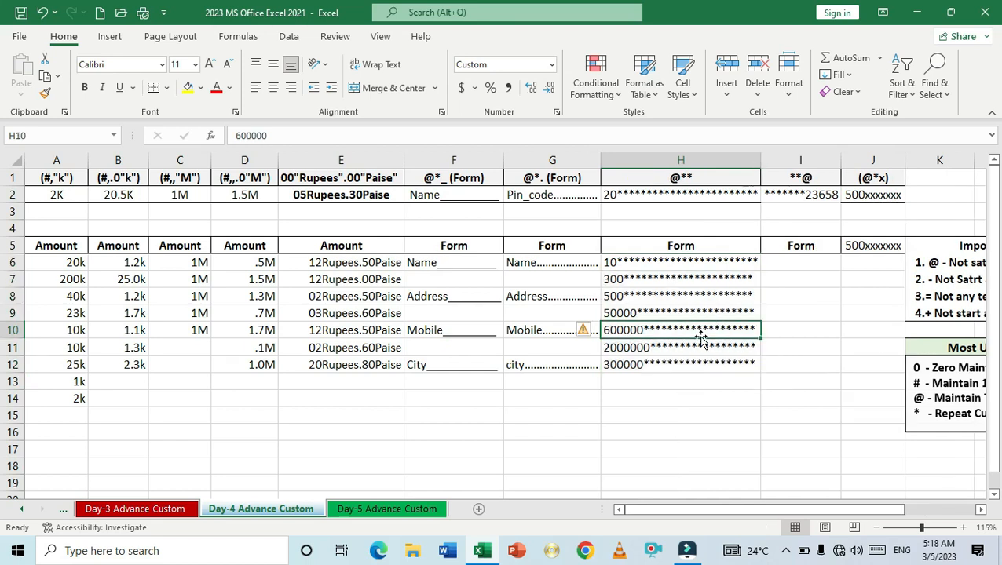
left_click_drag(760, 158, 681, 164)
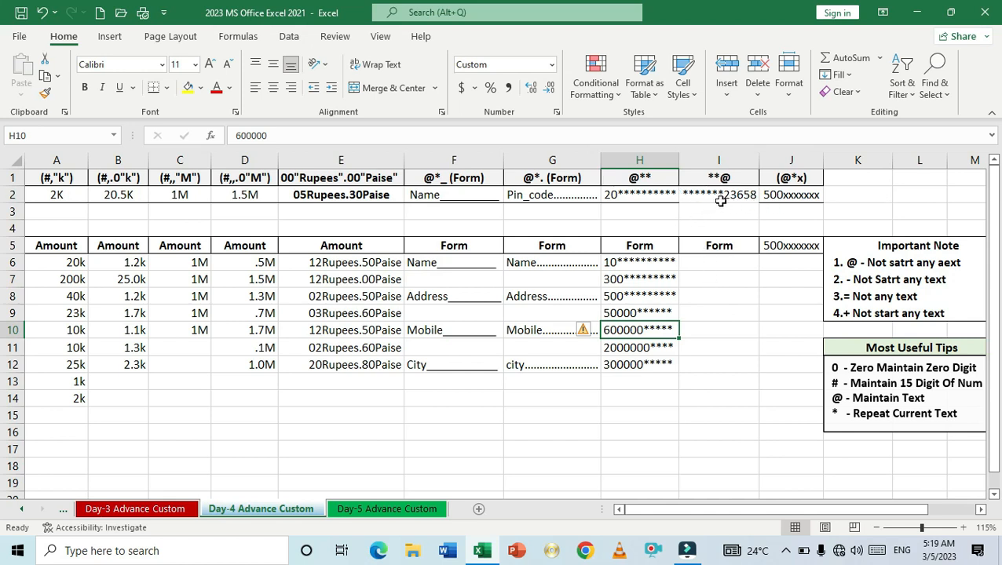
- Apply the custom number format **@ to cells I6 to I12 of the fourth Form column
left_click_drag(706, 259, 715, 364)
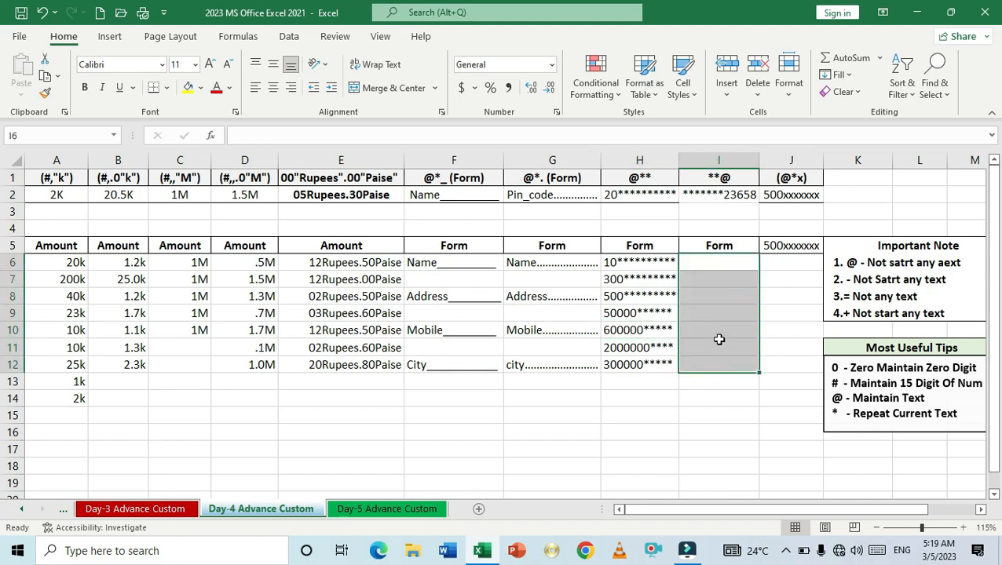
key("ctrl+1")
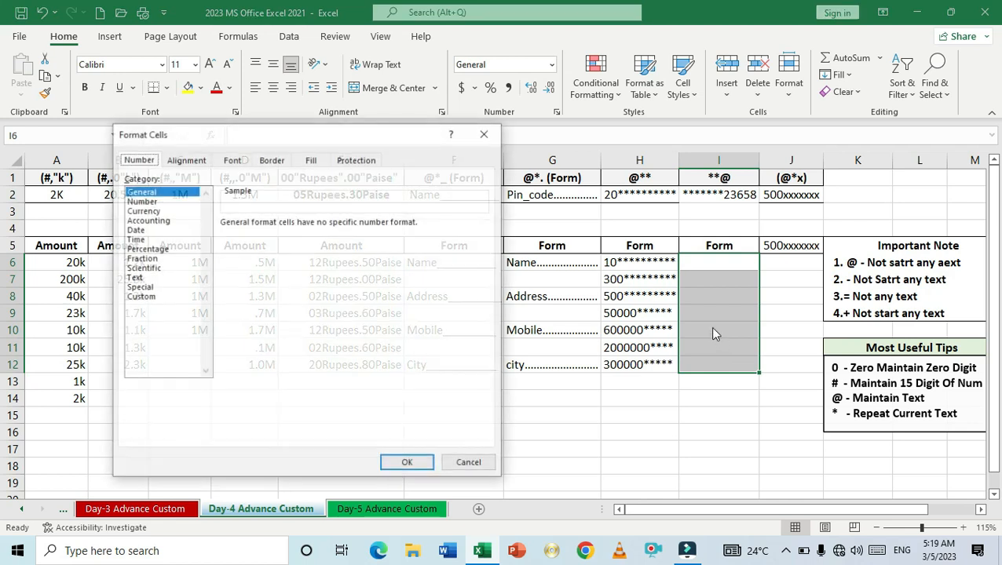
left_click(148, 299)
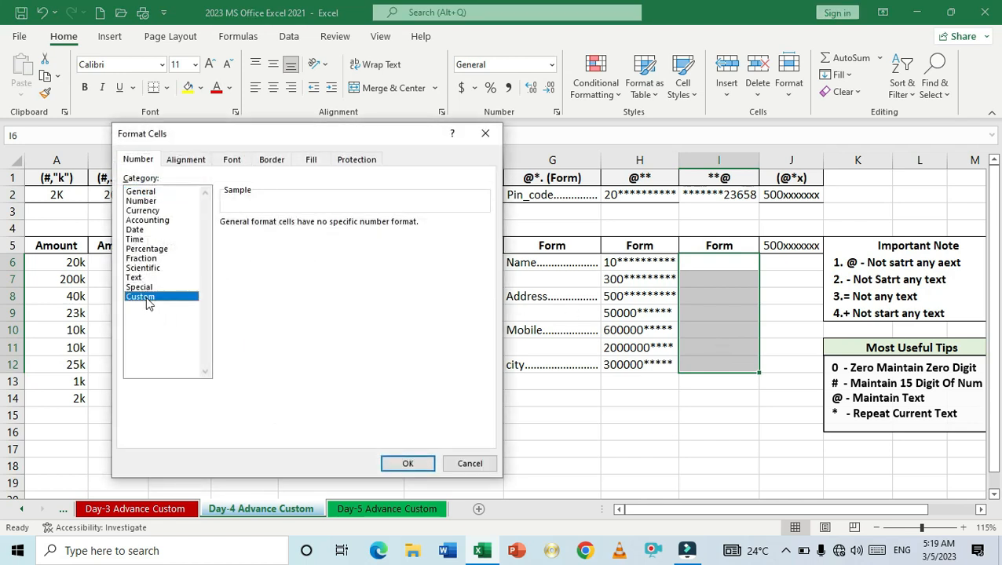
left_click_drag(267, 233, 208, 237)
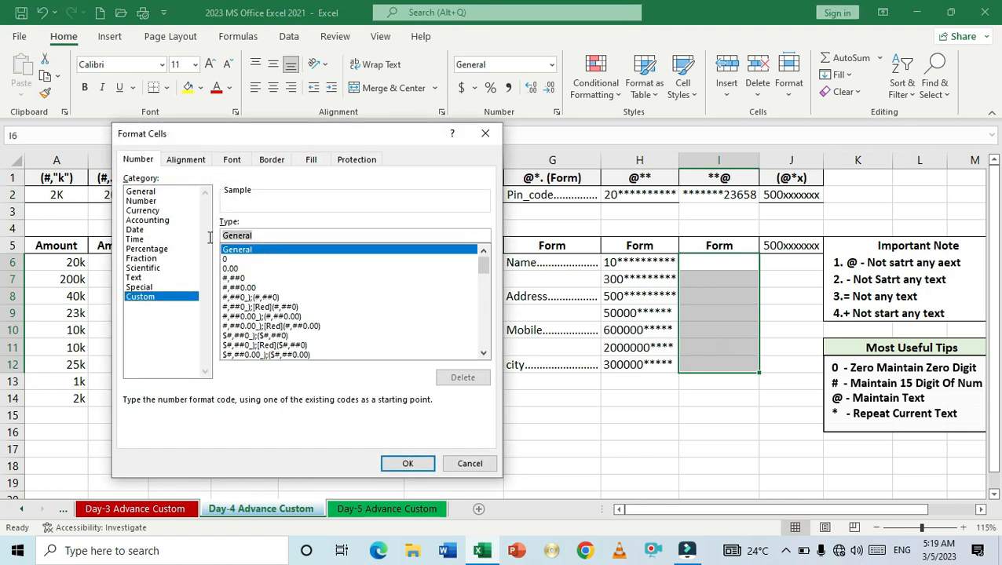
key("BackSpace")
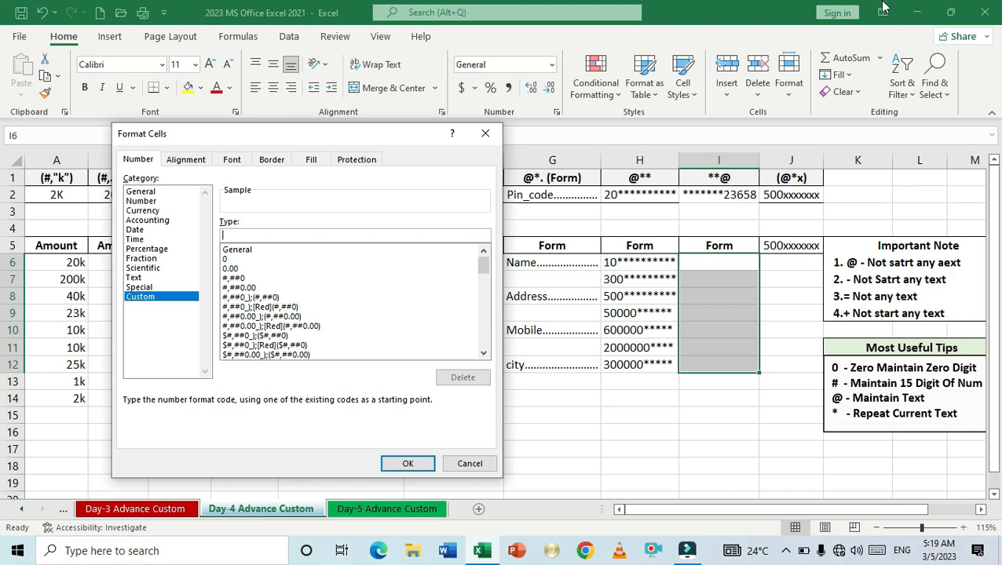
type("*")
left_click(407, 464)
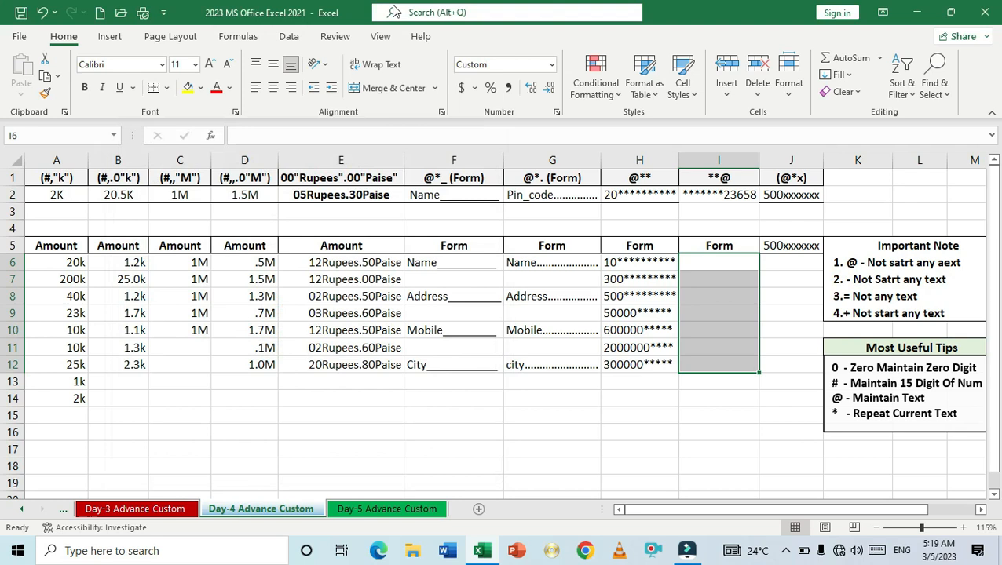
- Enter the values 20, 333, 5000, 2000, 1000, 3000 and 20000 in cells I6 to I12, and narrow column I slightly
type("20")
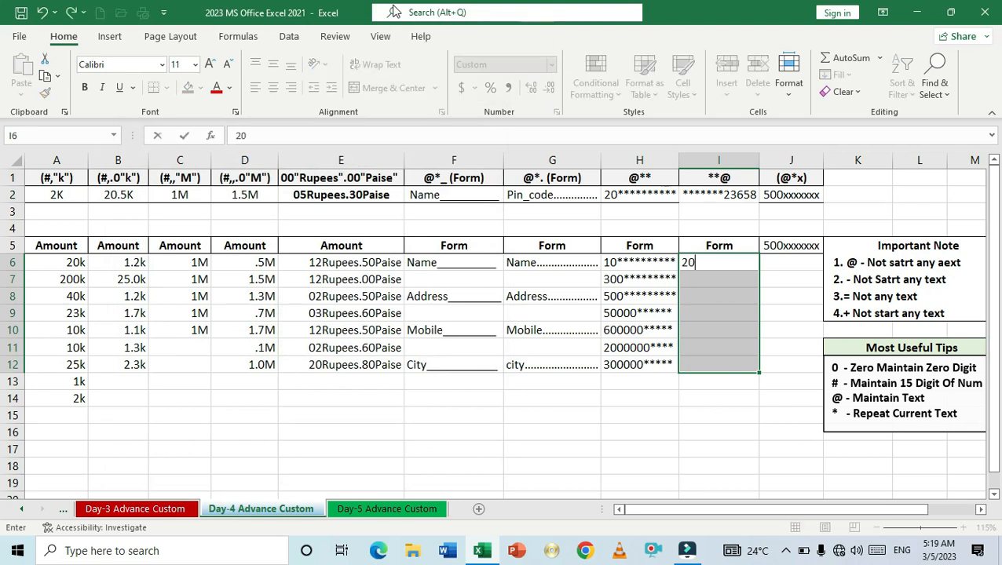
key("Return")
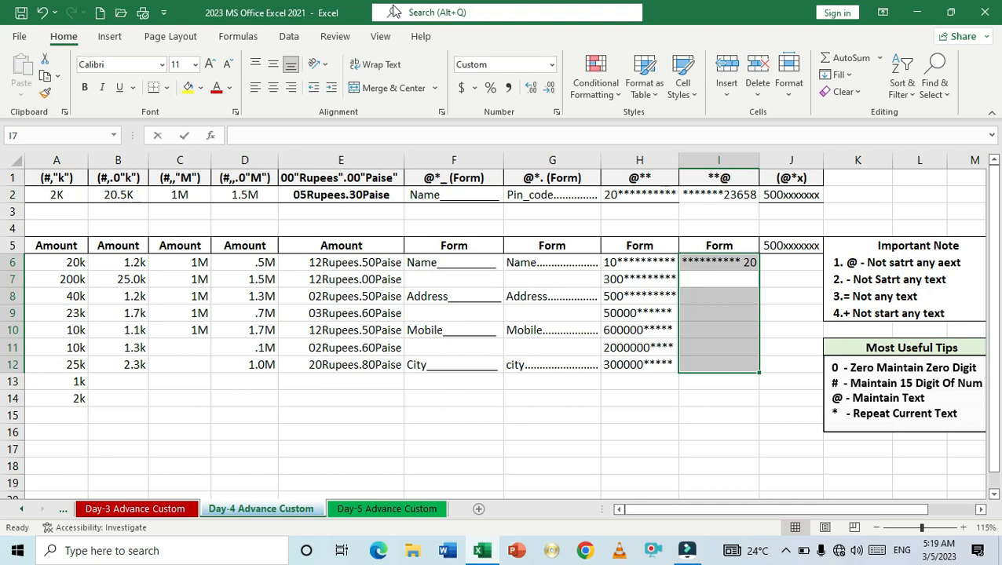
type("333")
key("Return")
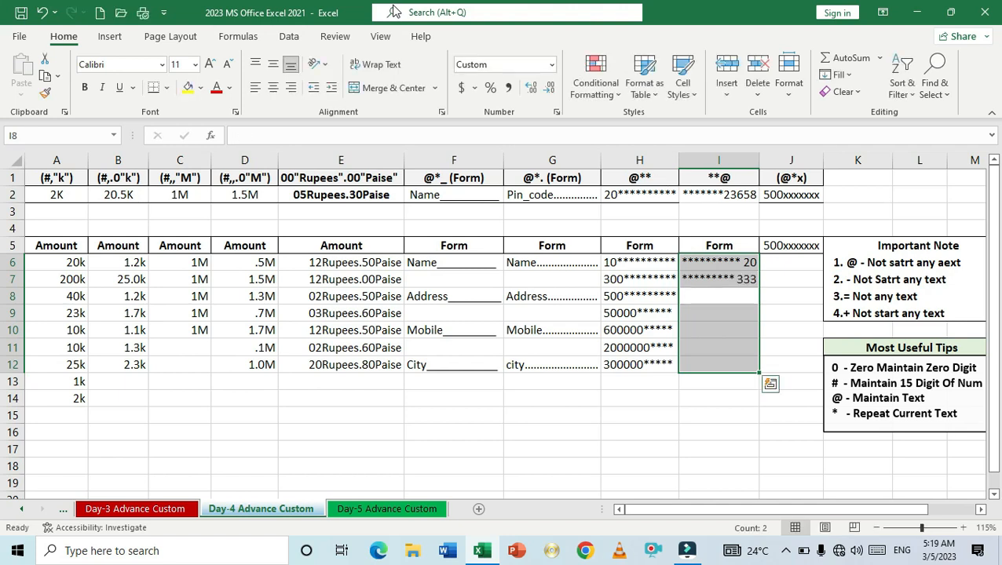
type("5000")
key("Return")
type("2000")
key("Return")
type("1000")
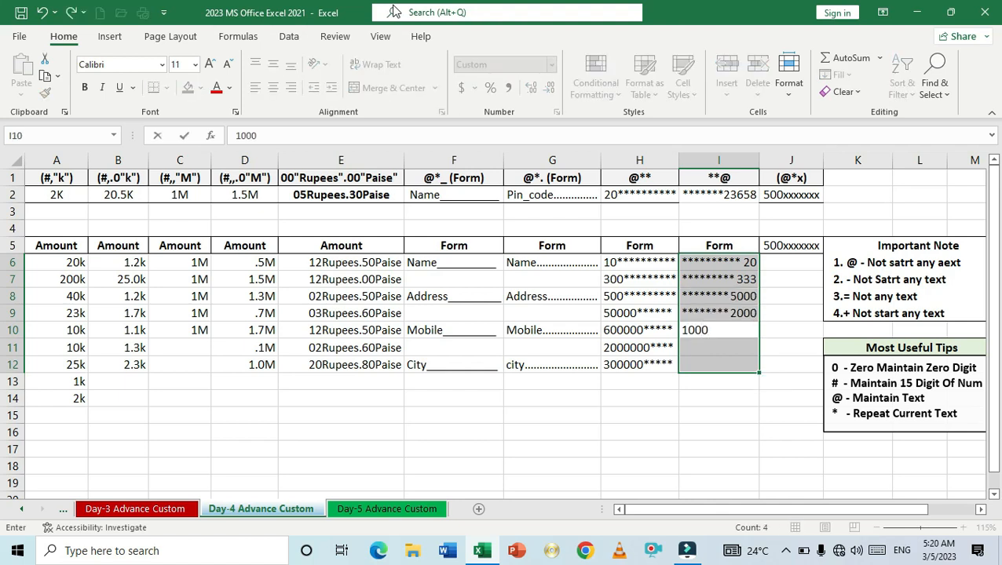
key("Return")
type("3000")
key("Return")
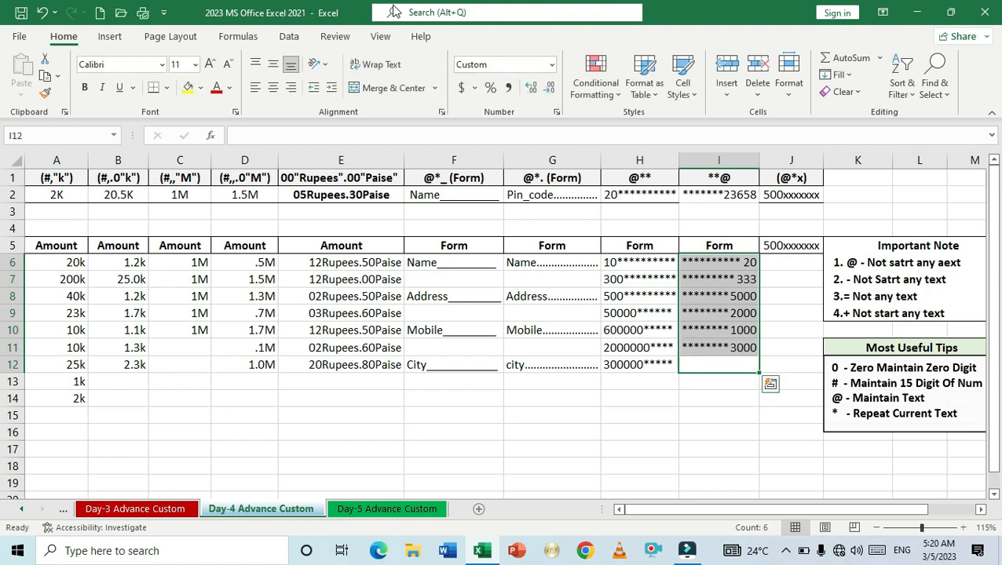
type("20000")
key("Return")
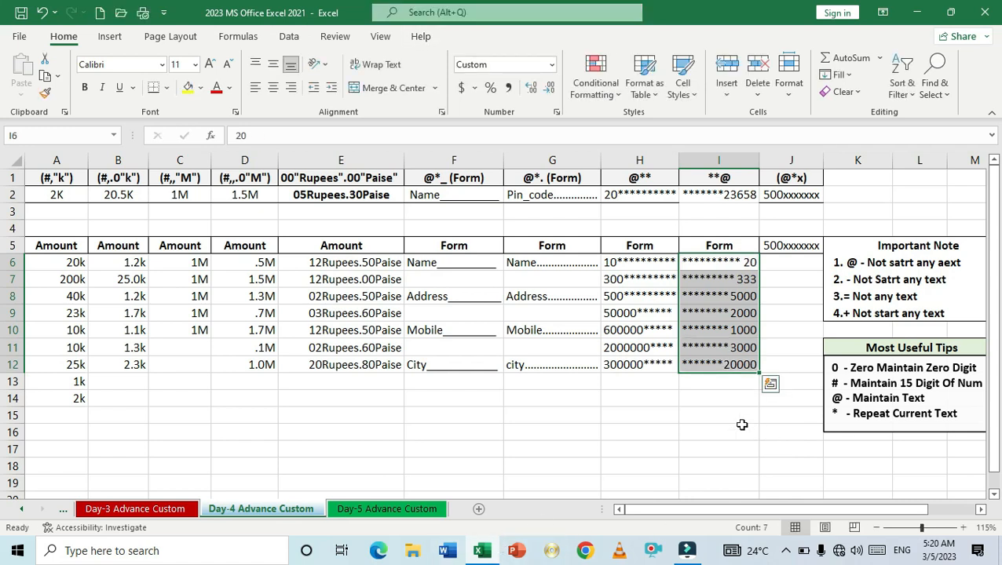
left_click(724, 401)
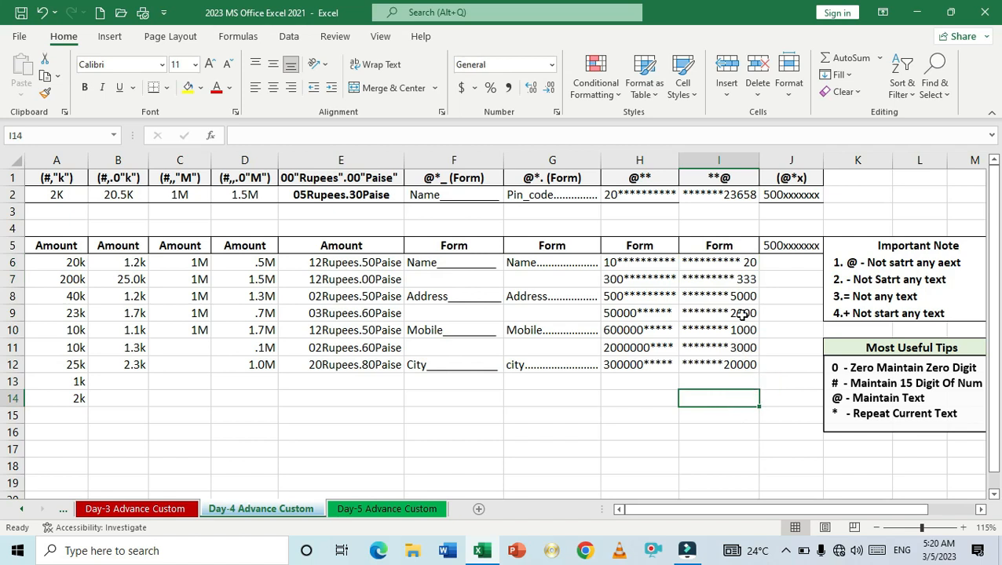
mouse_move(759, 160)
left_mouse_down()
mouse_move(825, 162)
mouse_move(757, 165)
left_mouse_up()
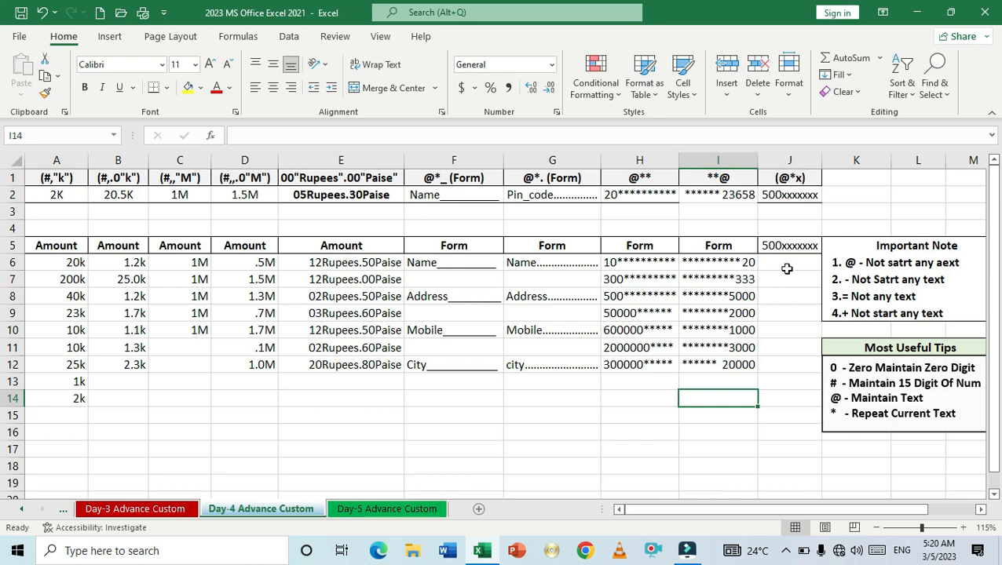
- Apply the custom number format @*x to cells J6 to J12
left_click_drag(785, 264, 795, 366)
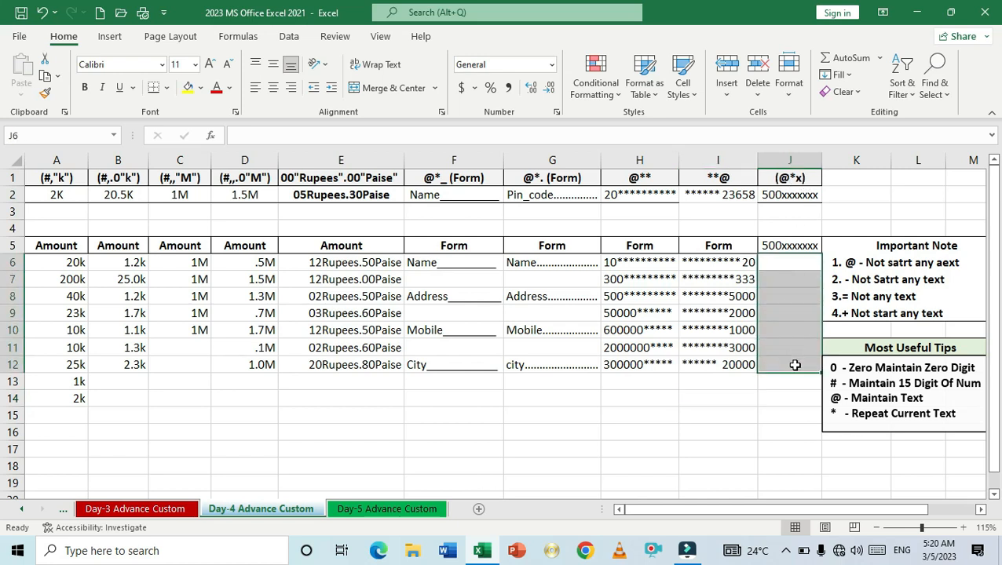
key("ctrl+1")
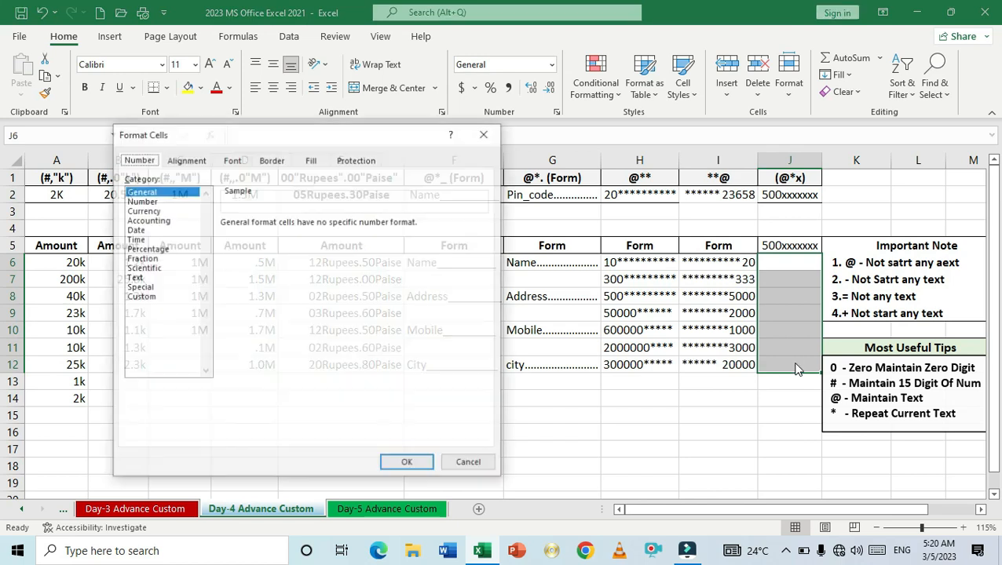
left_click(146, 298)
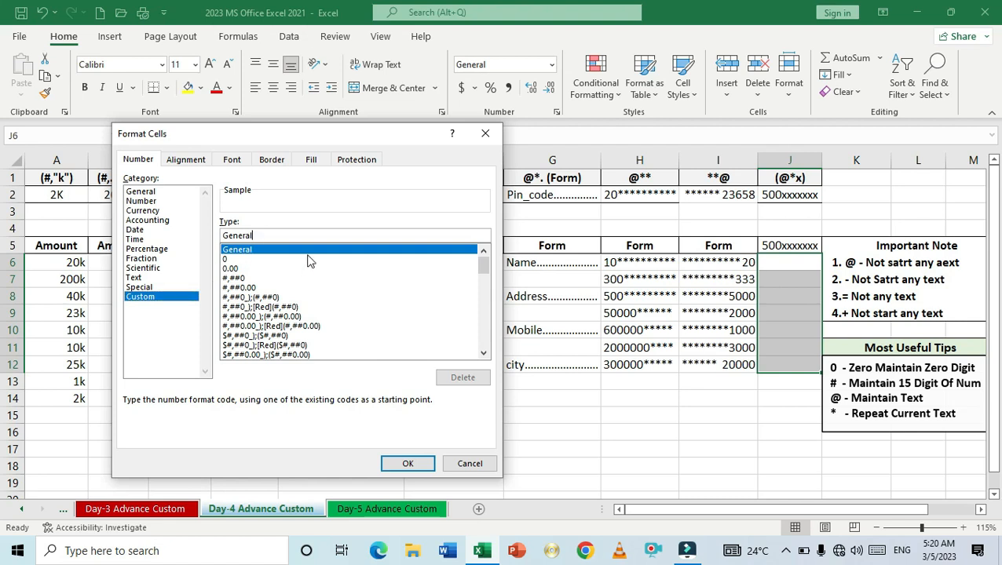
key("BackSpace")
key("BackSpace")
key("BackSpace")
key("BackSpace")
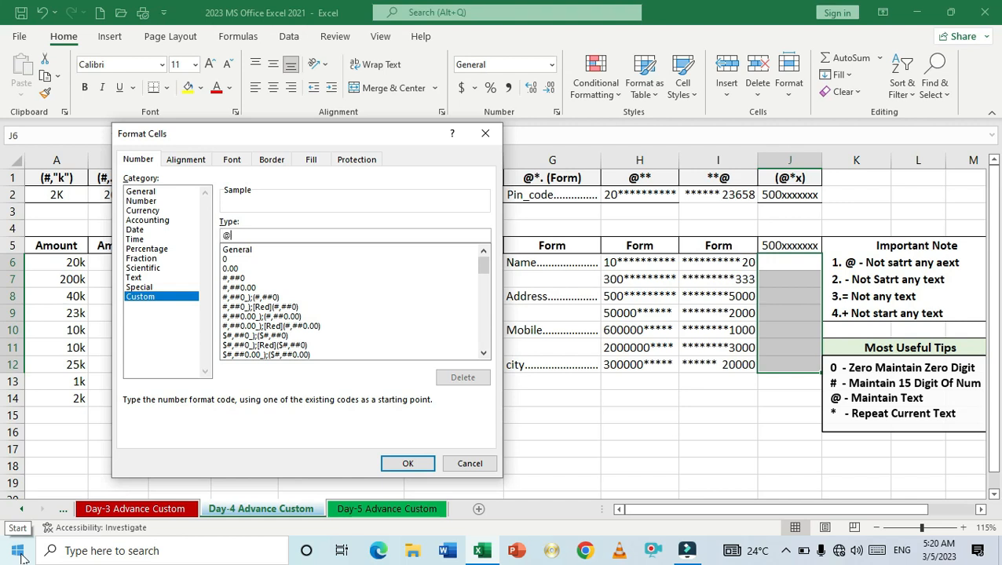
type("@*x")
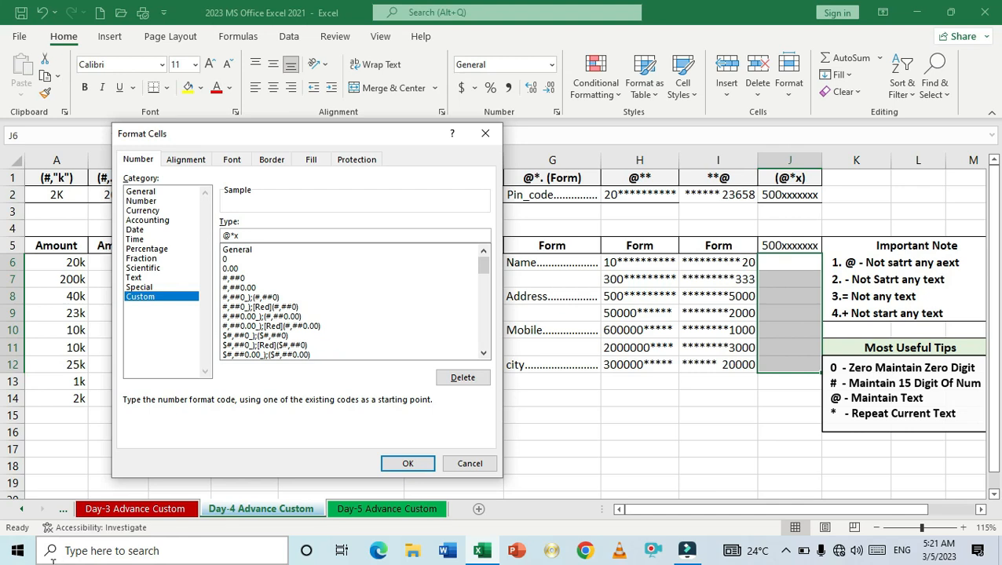
left_click(411, 465)
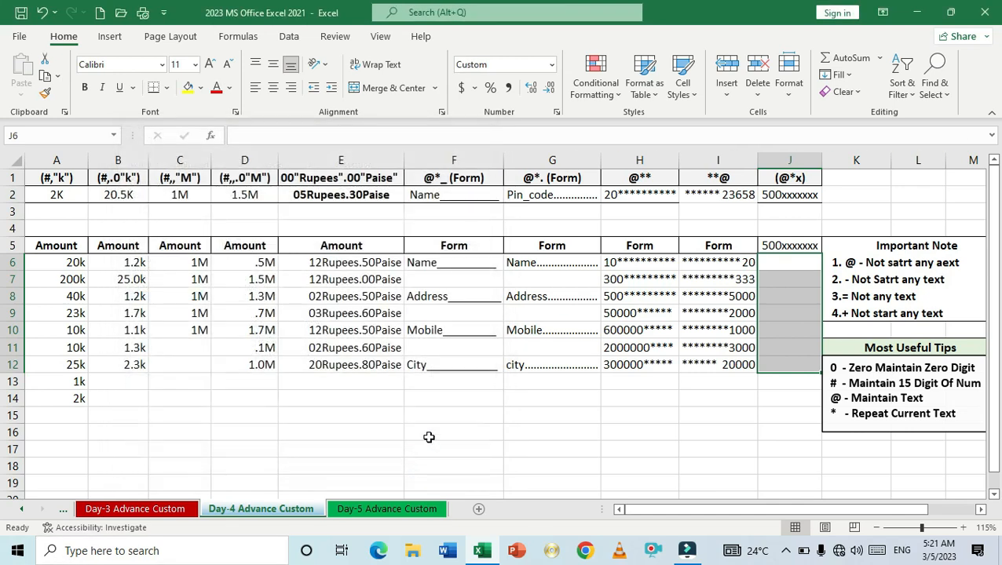
- Enter the values 20, 100, 300, 400, 200, 3000 and 1000 in cells J6 to J12
type("20")
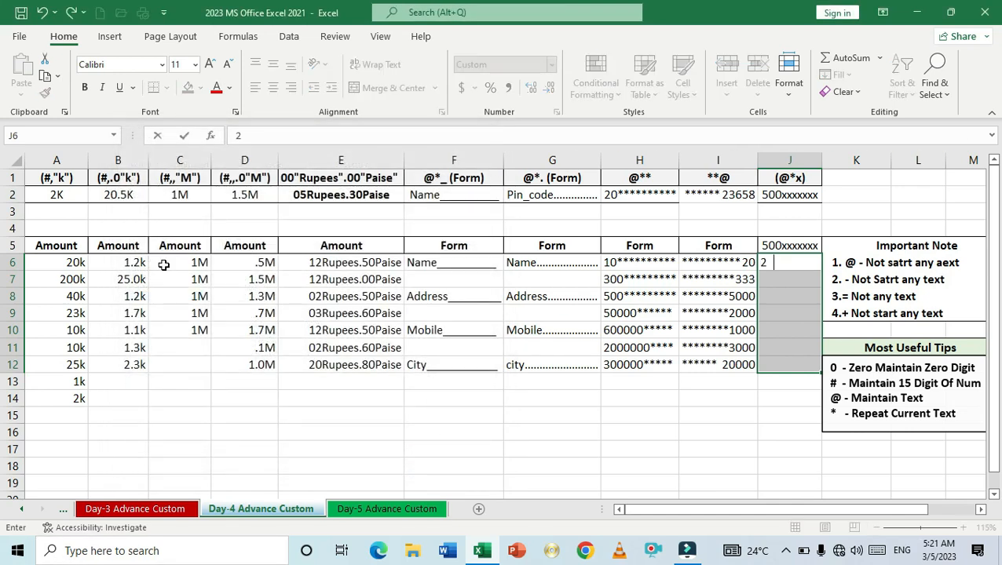
key("Return")
type("100")
key("Return")
type("300")
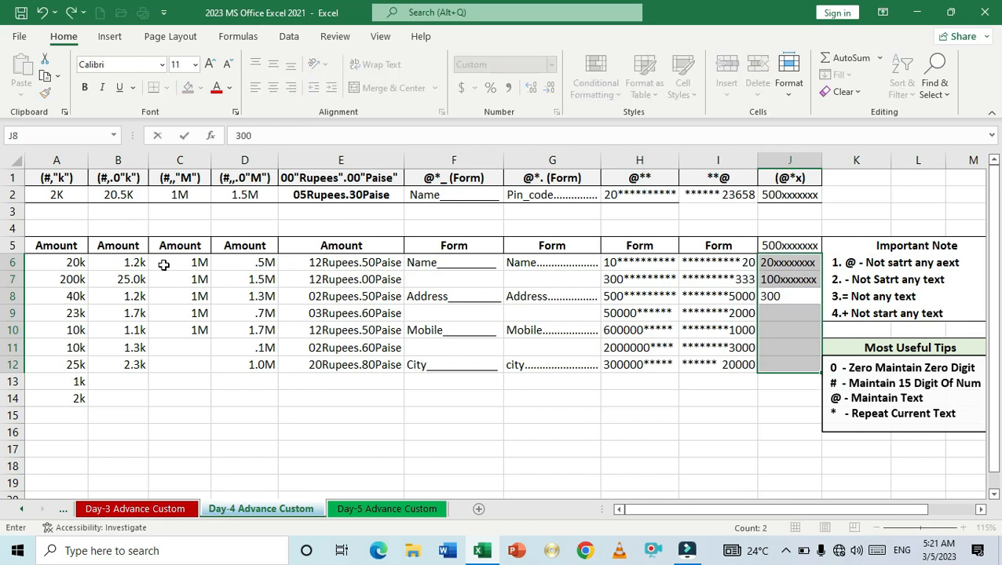
key("Return")
type("400")
key("Return")
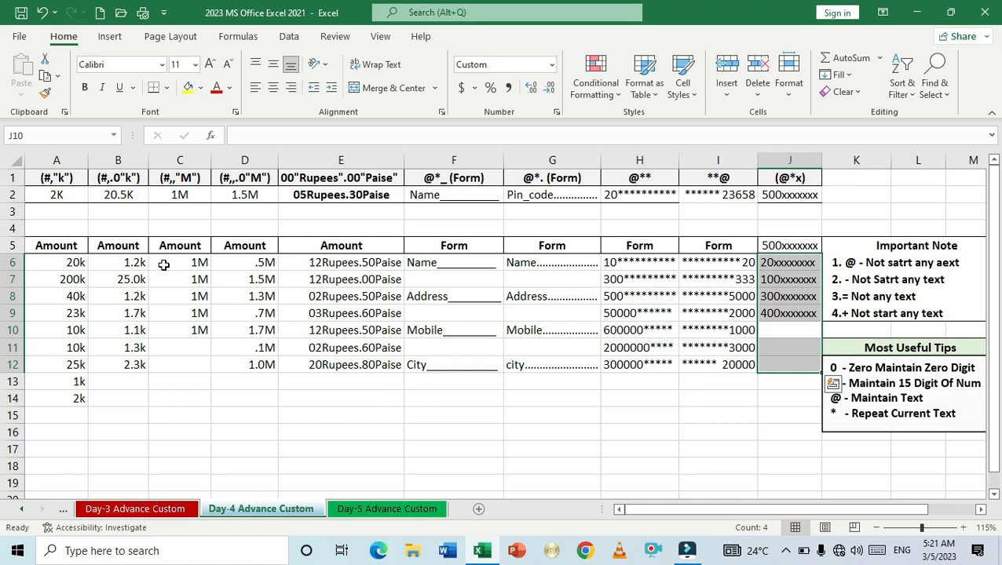
type("200")
key("Return")
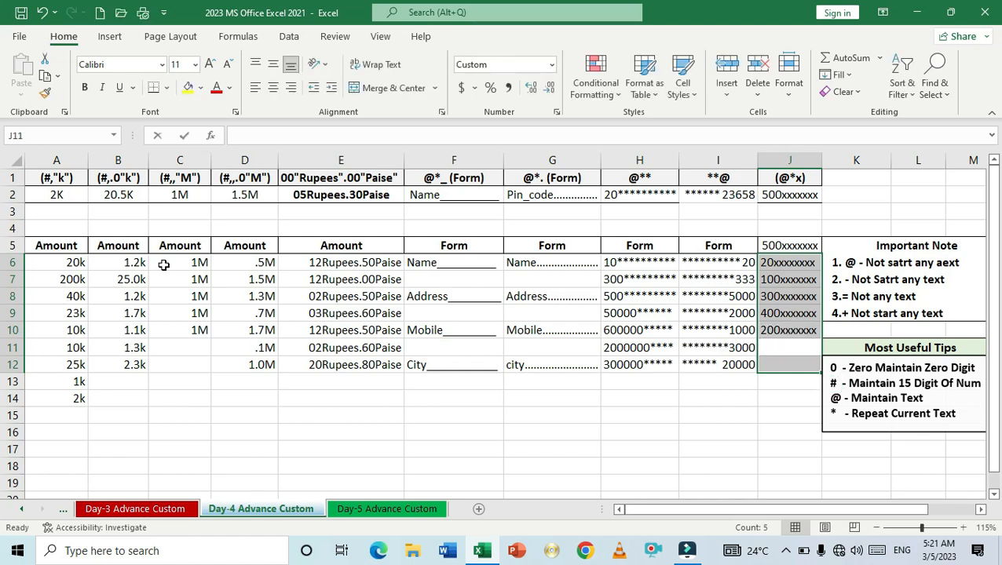
type("3000")
key("Return")
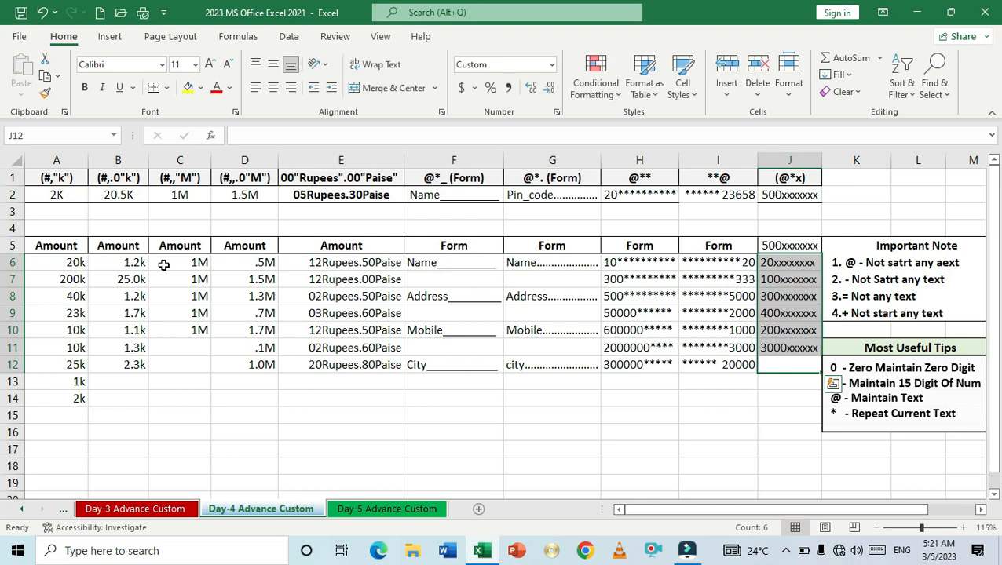
type("1")
type("000")
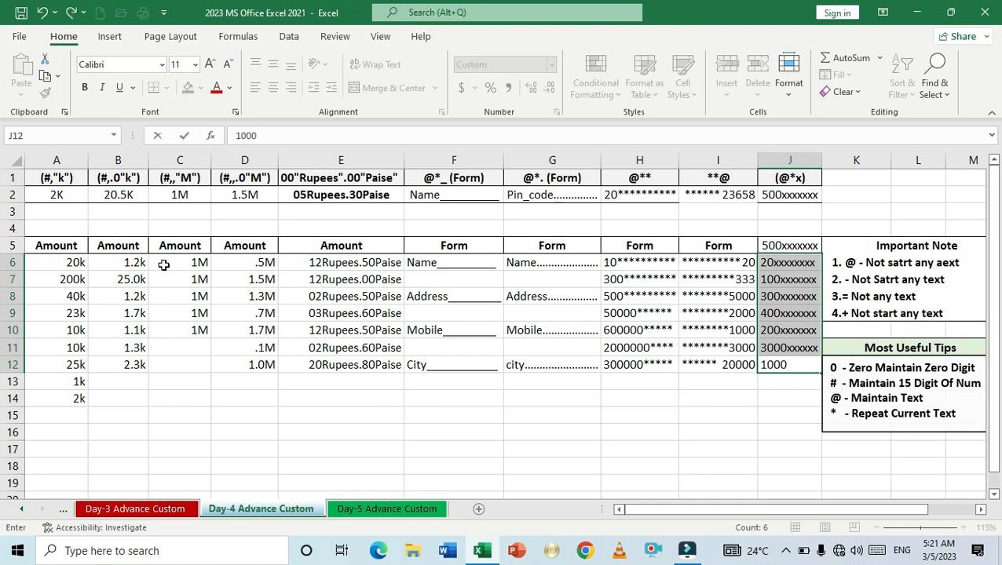
key("Return")
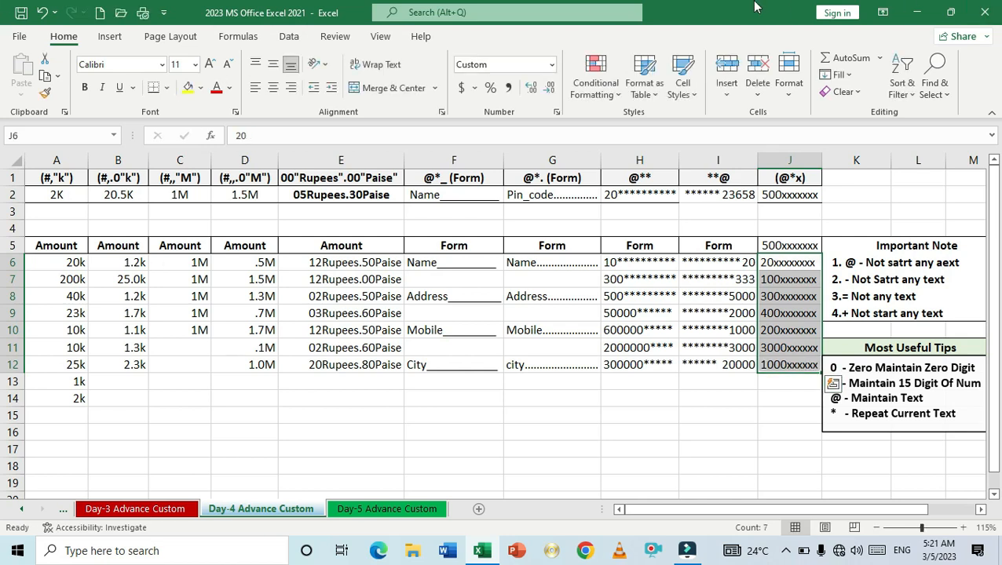
left_click(659, 416)
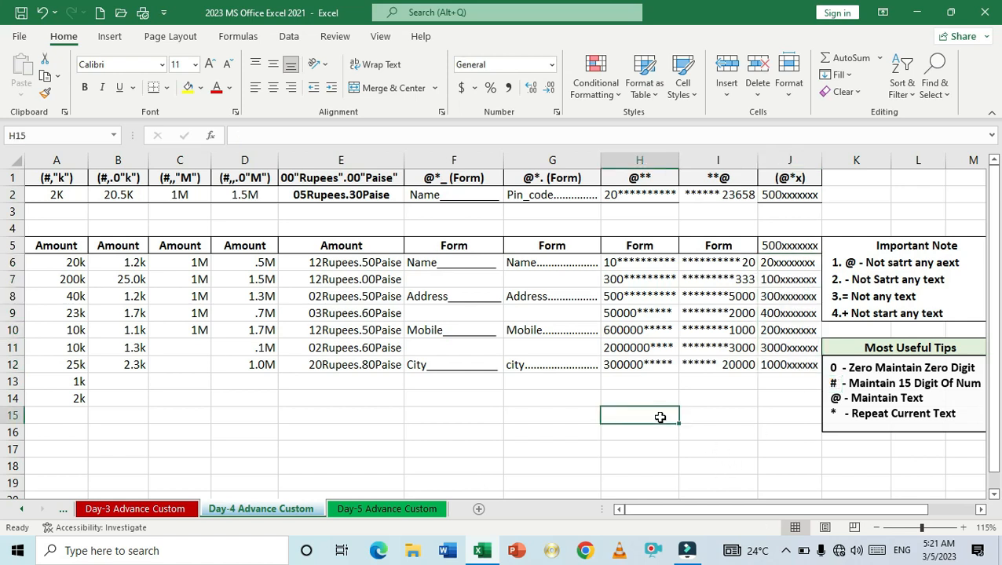
- Clear the two extra amounts in cells A13 and A14 of the first Amount column
left_click_drag(56, 382, 56, 402)
key("ctrl+v")
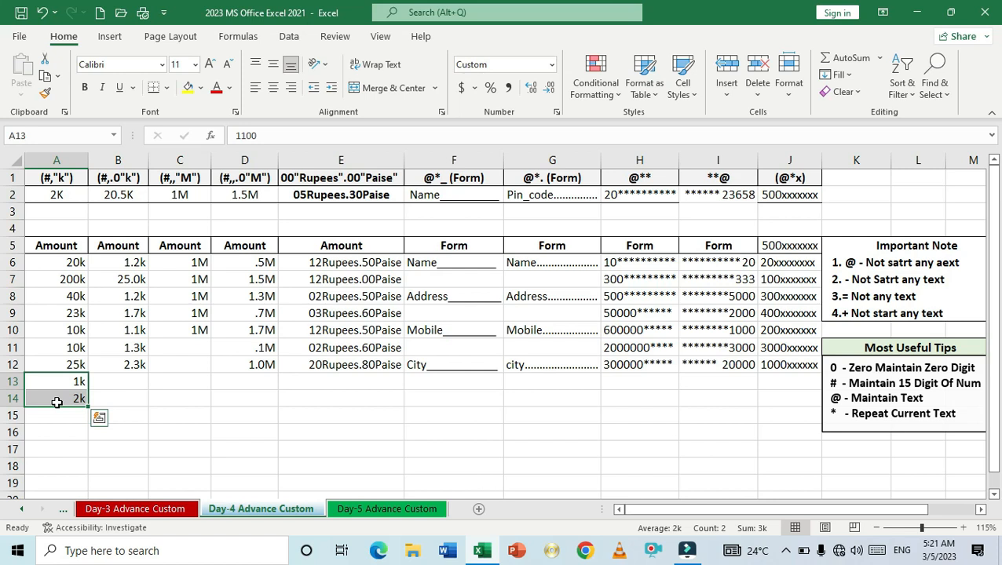
key("Delete")
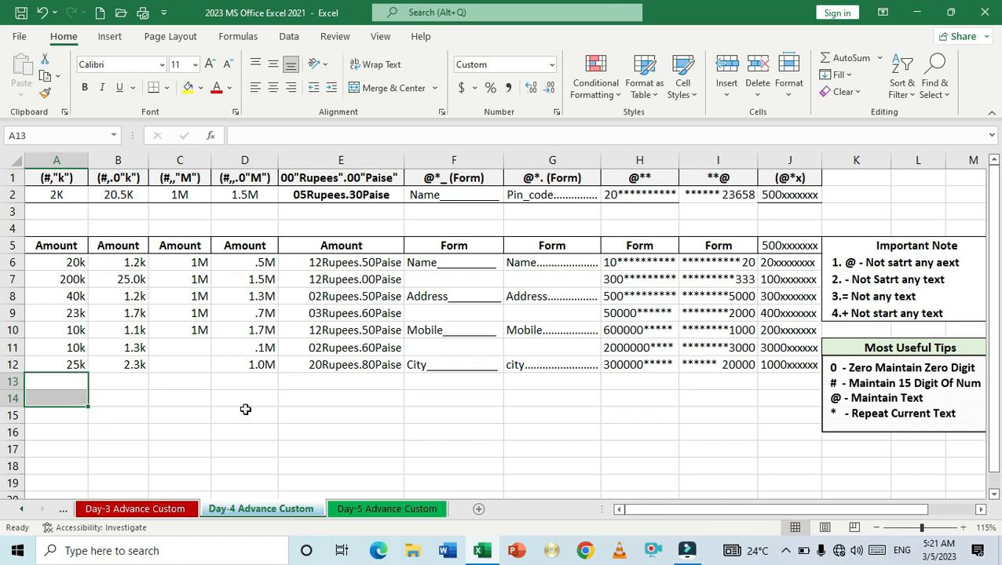
- Enter 1000000 in cell C11 and 2000000 in cell C12 of the third Amount column
left_click(190, 348)
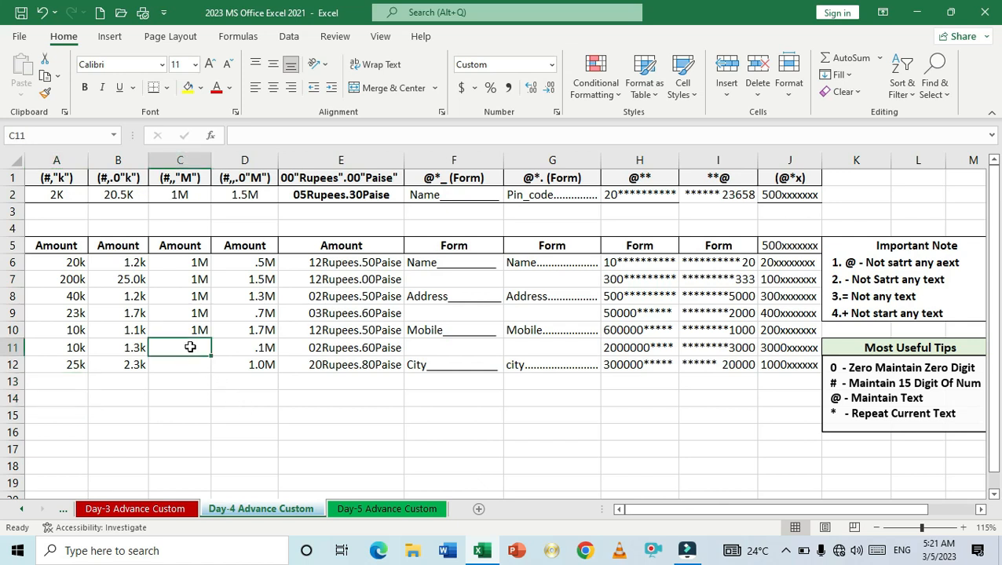
type("1000000")
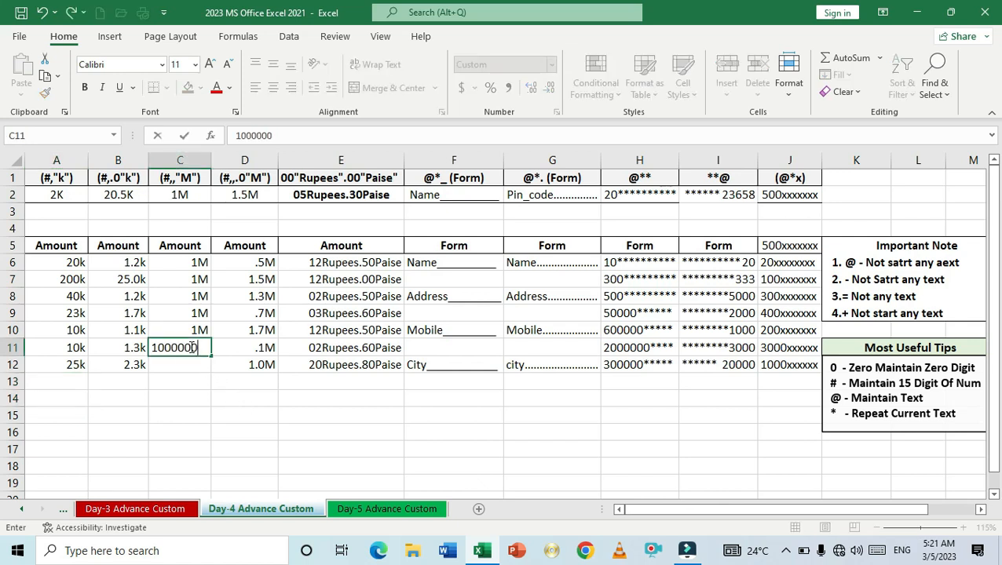
key("Return")
type("2")
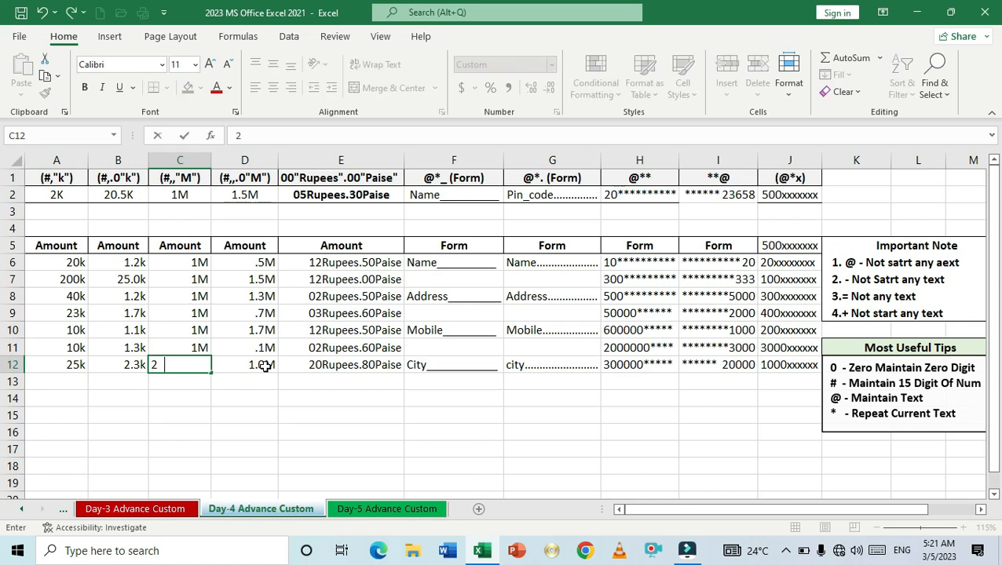
type("000000")
key("Return")
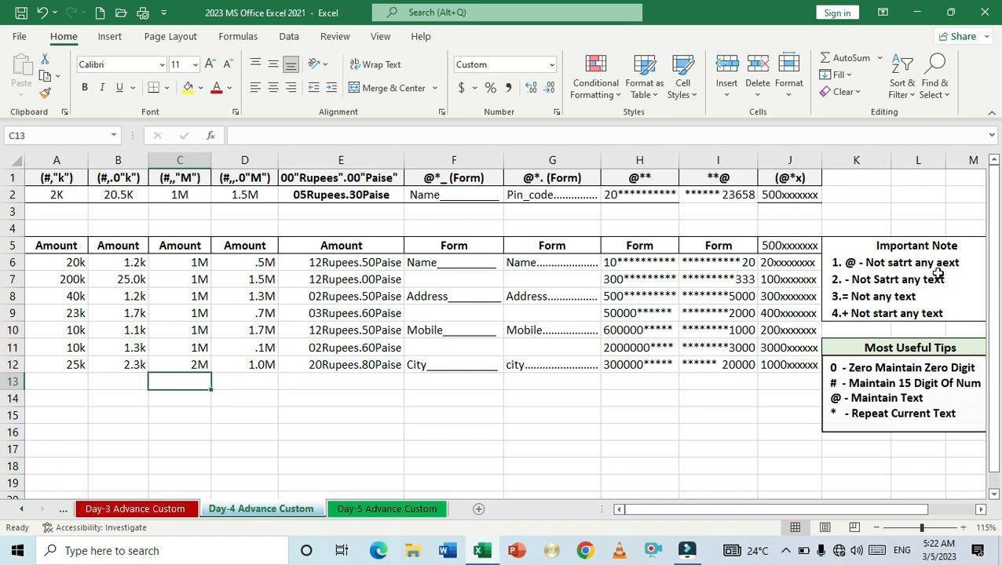
- Correct the misspelled last word of the first Important Note line to "text"
double_click(965, 262)
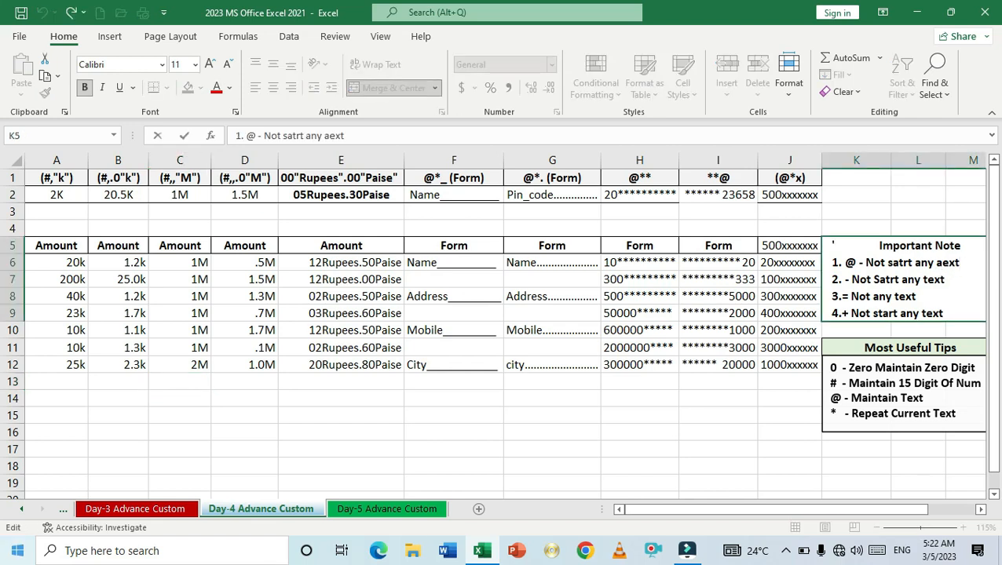
key("BackSpace")
key("BackSpace")
key("BackSpace")
key("BackSpace")
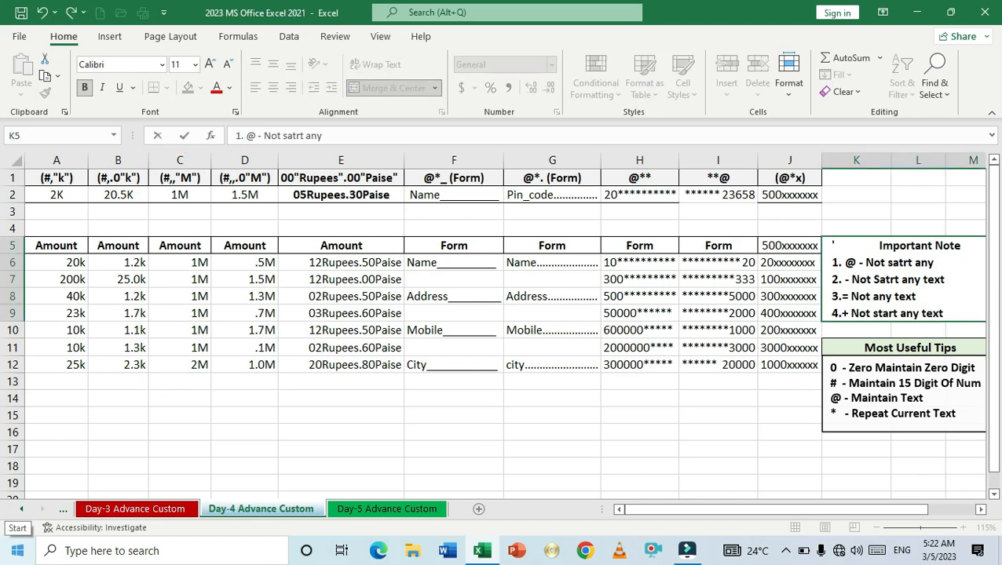
type("text")
key("Return")
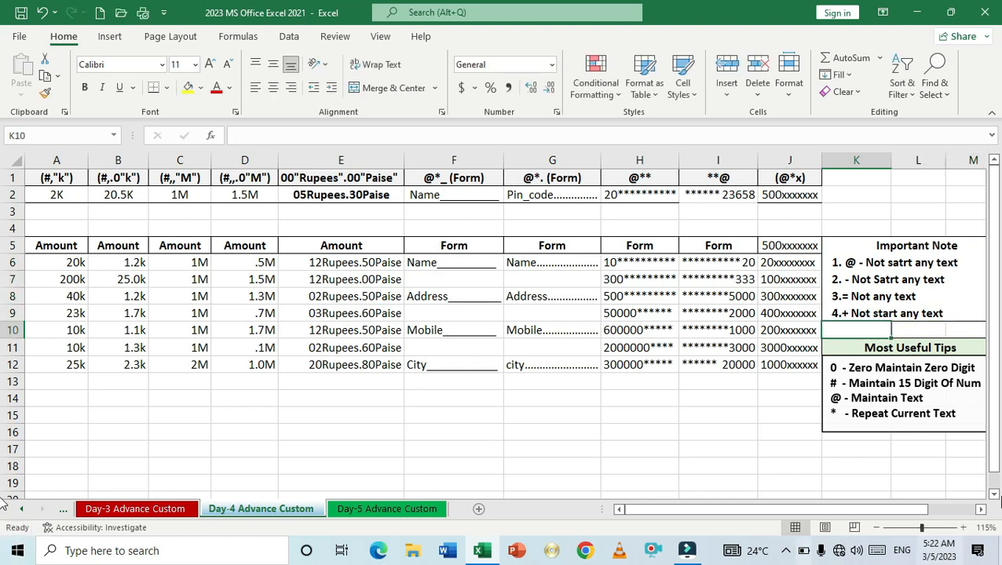
left_click(368, 415)
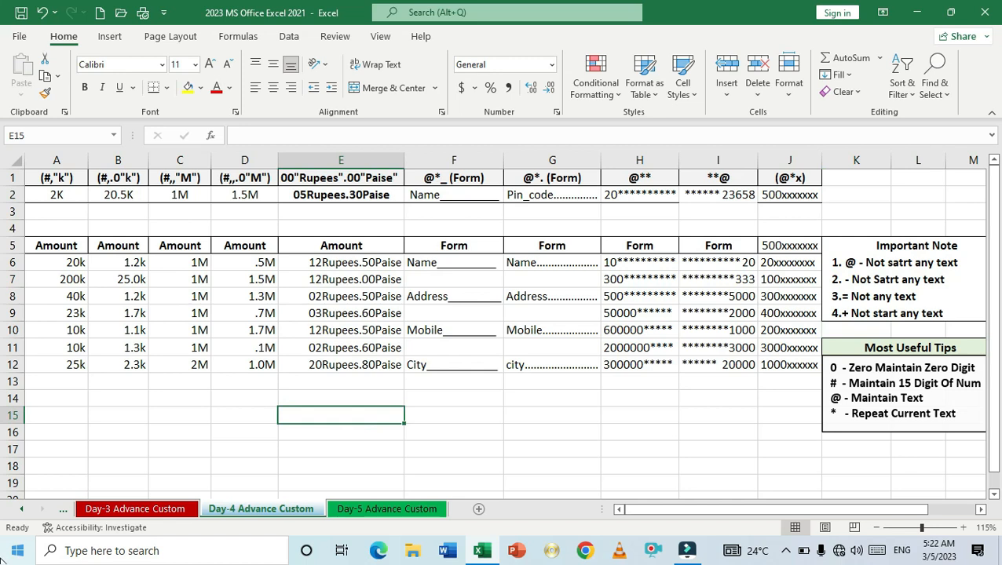
type("@")
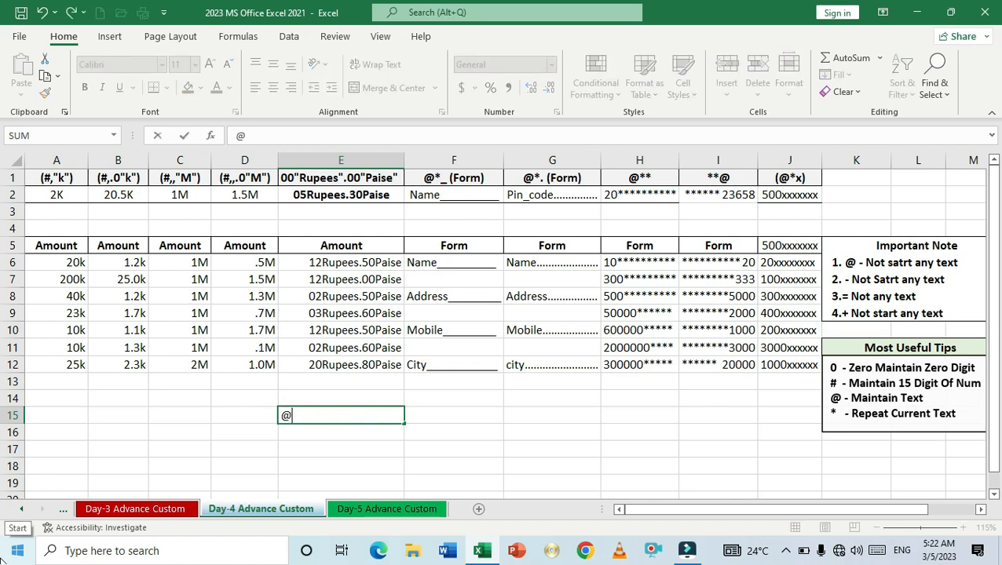
type("fff")
key("Return")
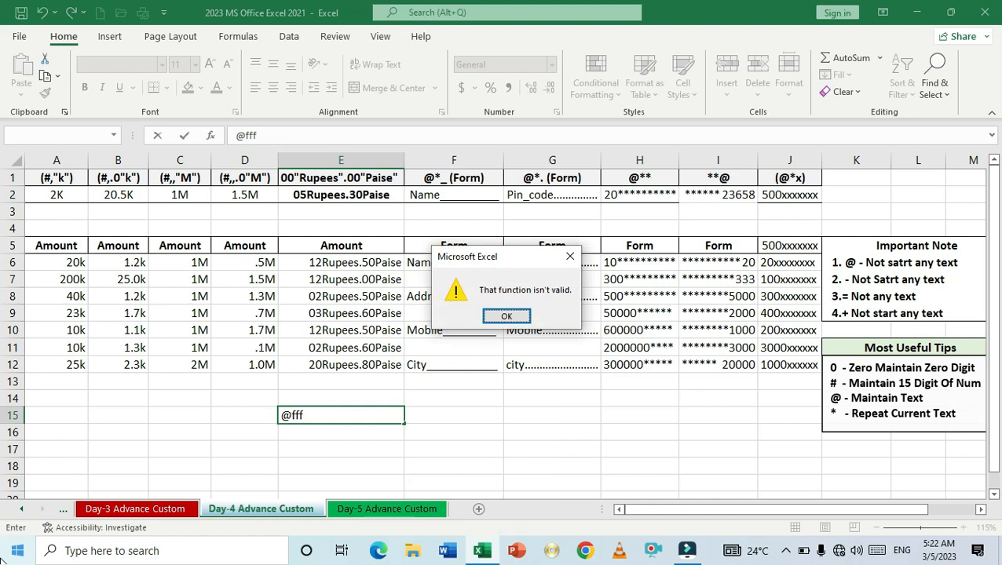
key("Return")
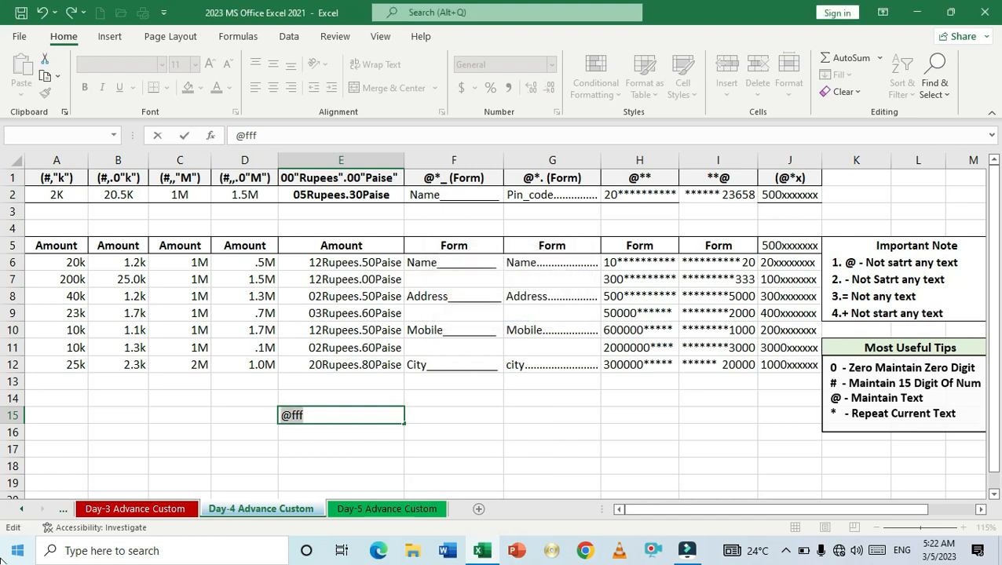
key("Escape")
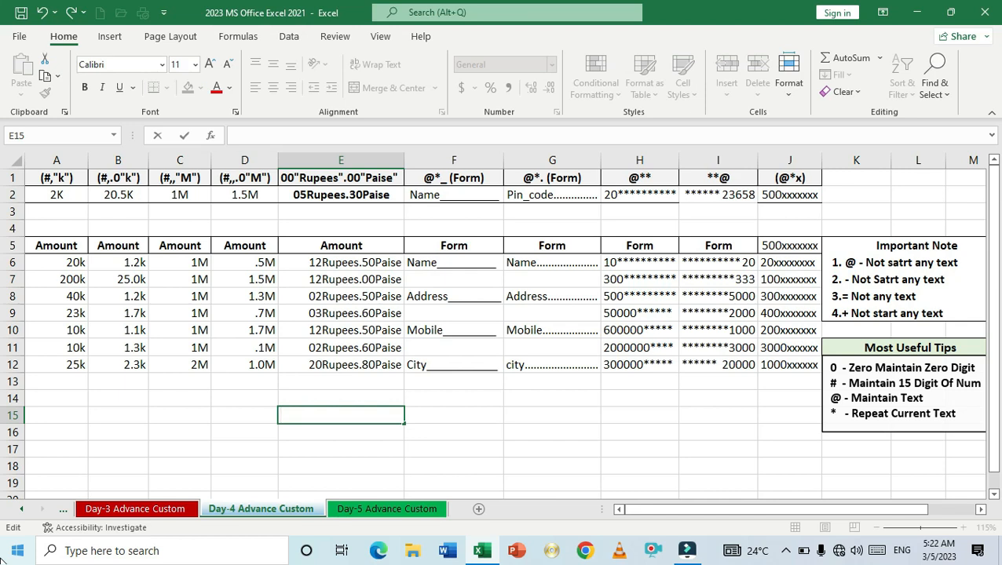
- Test entries starting with a minus sign in cell E15, using -skfjkjkf and -30, and clear the cell
type("-")
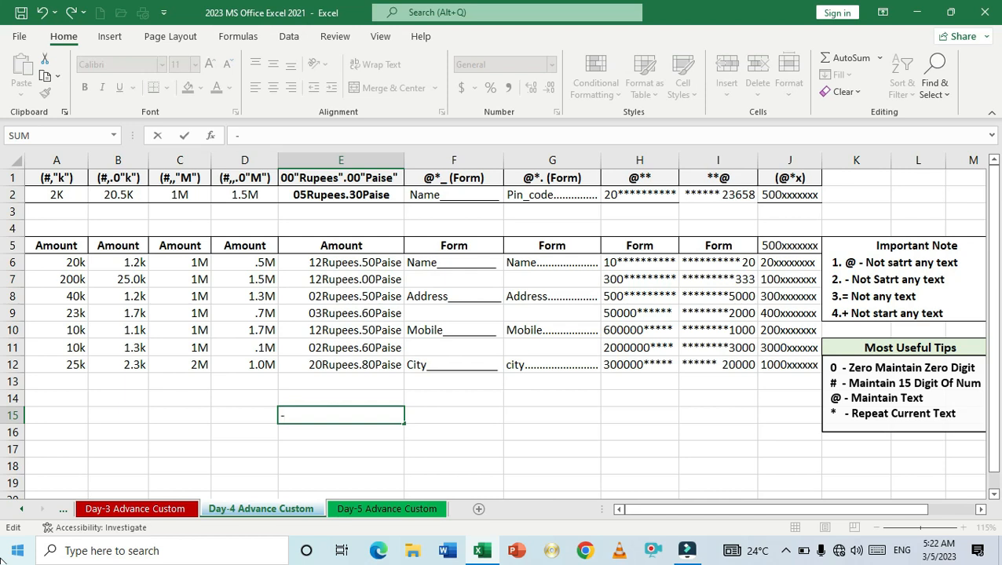
type("skfjkjkf")
key("Return")
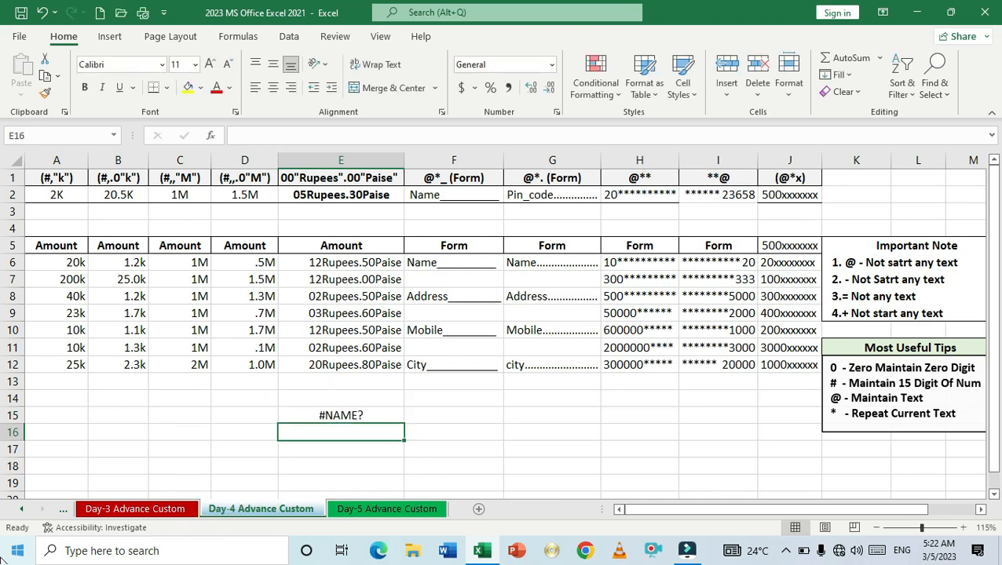
key("Up")
type("-")
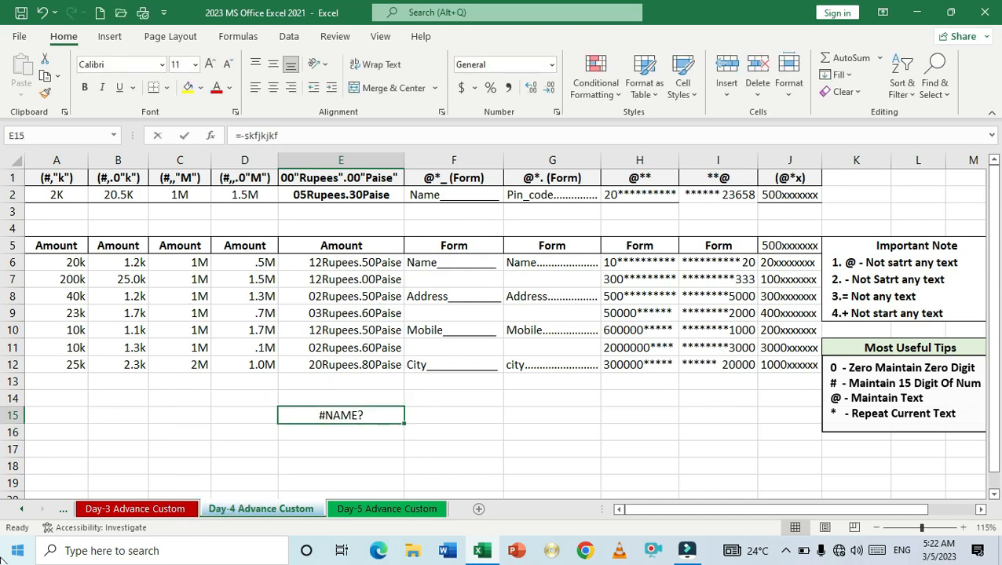
type("30")
key("Return")
key("Up")
key("Delete")
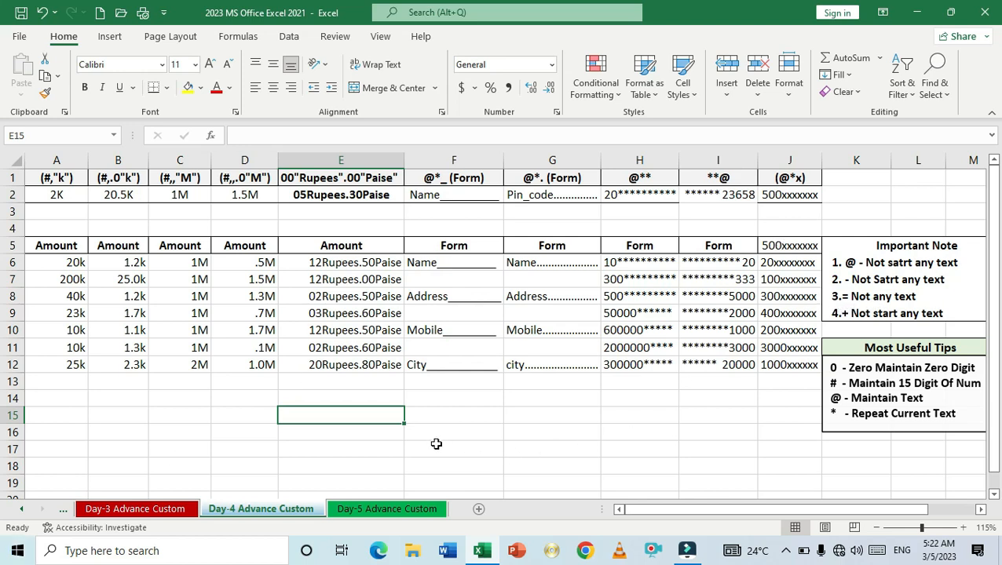
- Test the entry =jkjfkdfd in cell E15 and leave the cell empty
type("=jkjfkdfd")
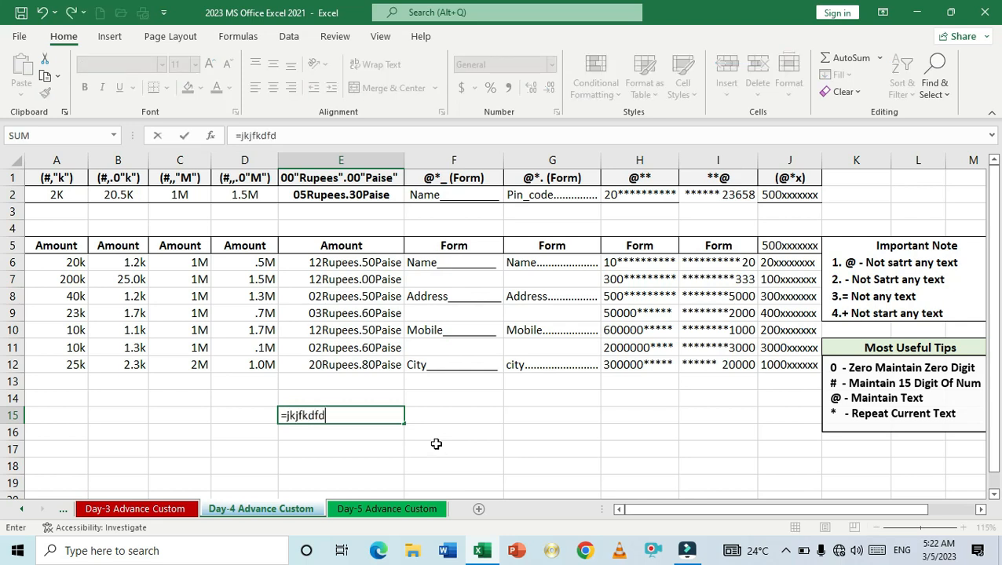
key("Return")
key("Up")
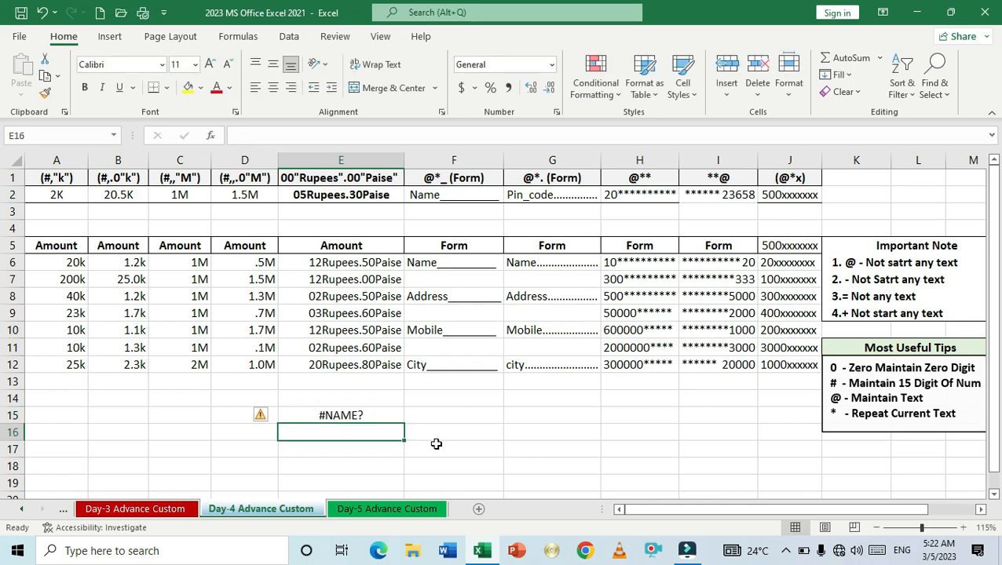
type("=")
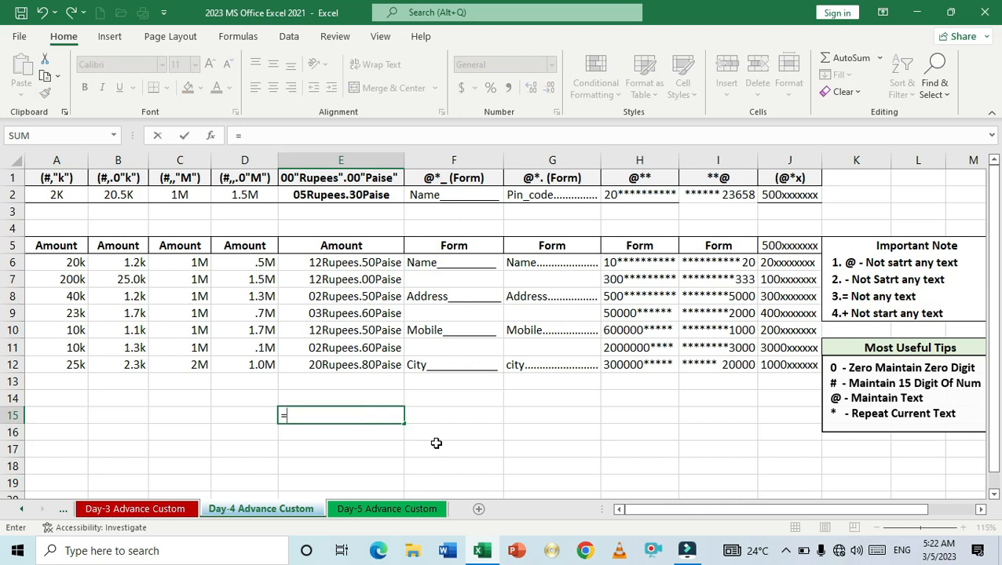
key("BackSpace")
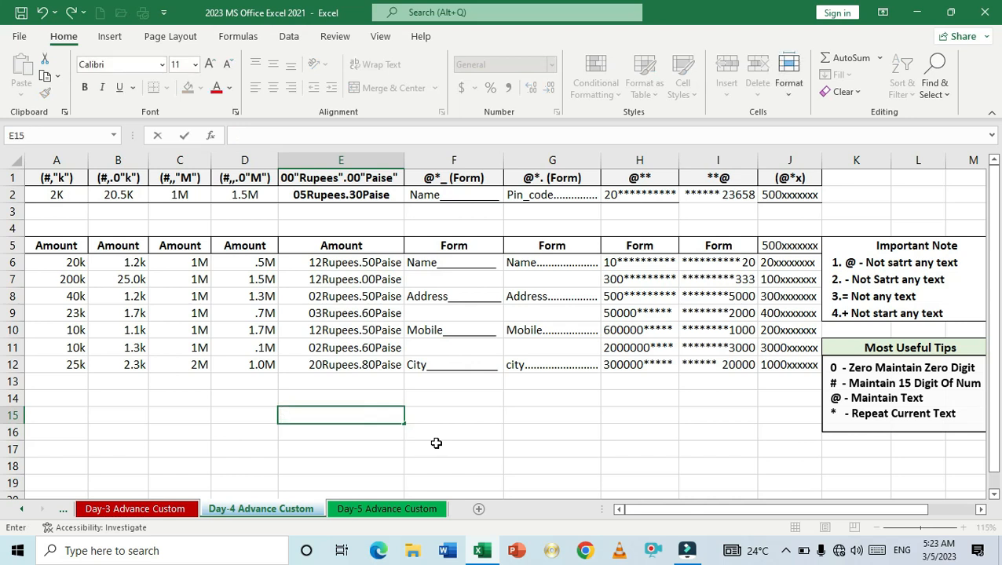
key("Escape")
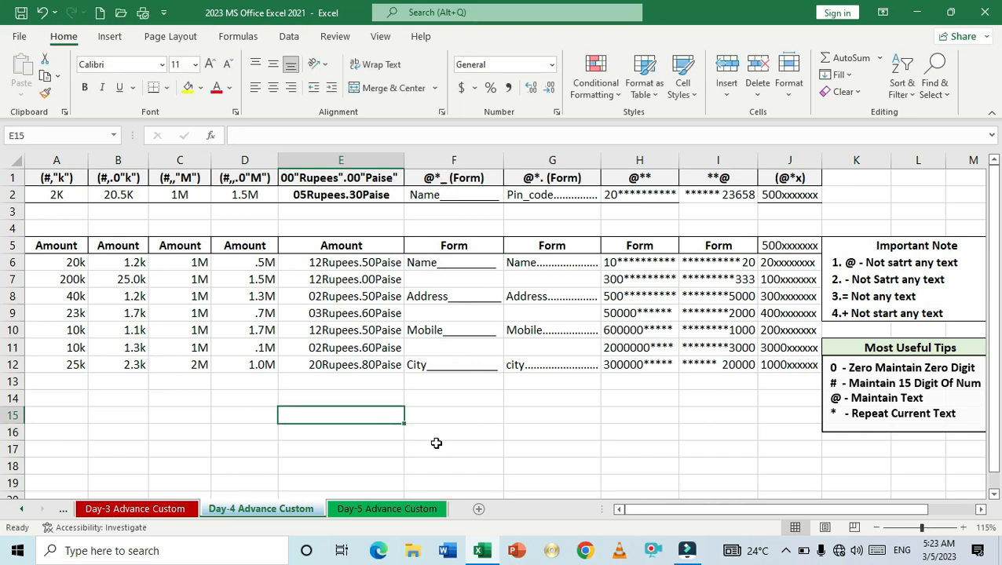
- Enter the formula =30+30 in cell E15 as a test and clear it
type("=")
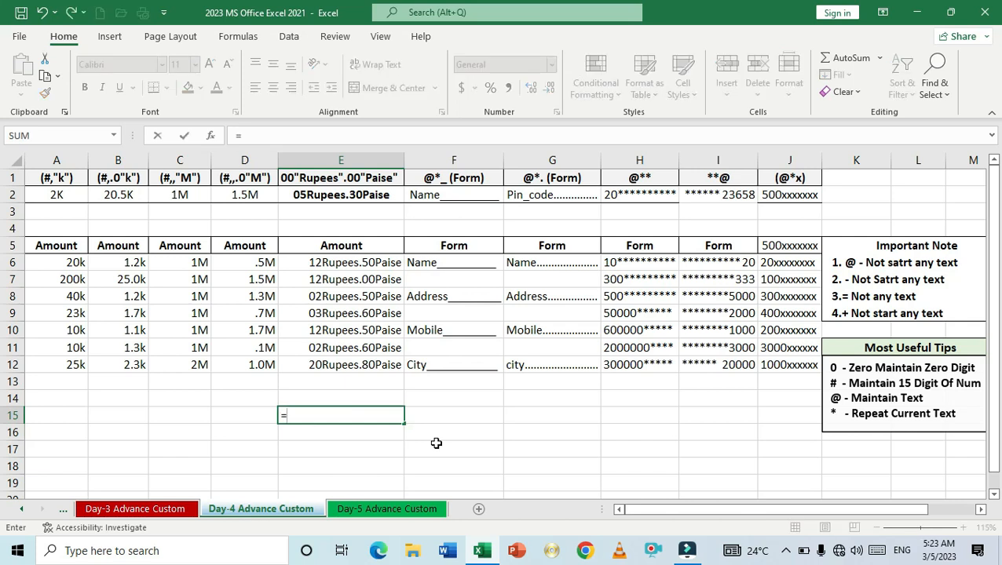
type("30+30")
key("Return")
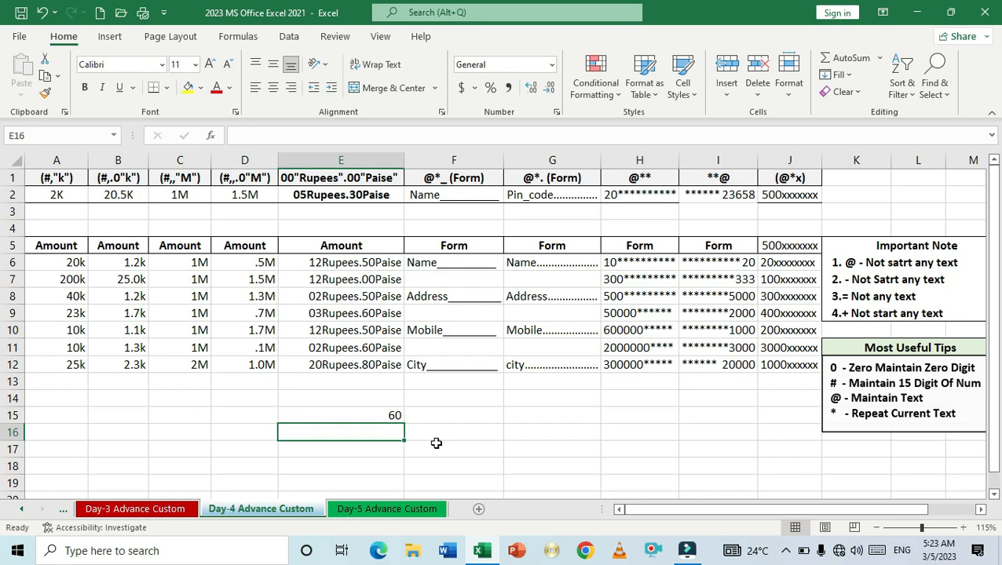
key("Up")
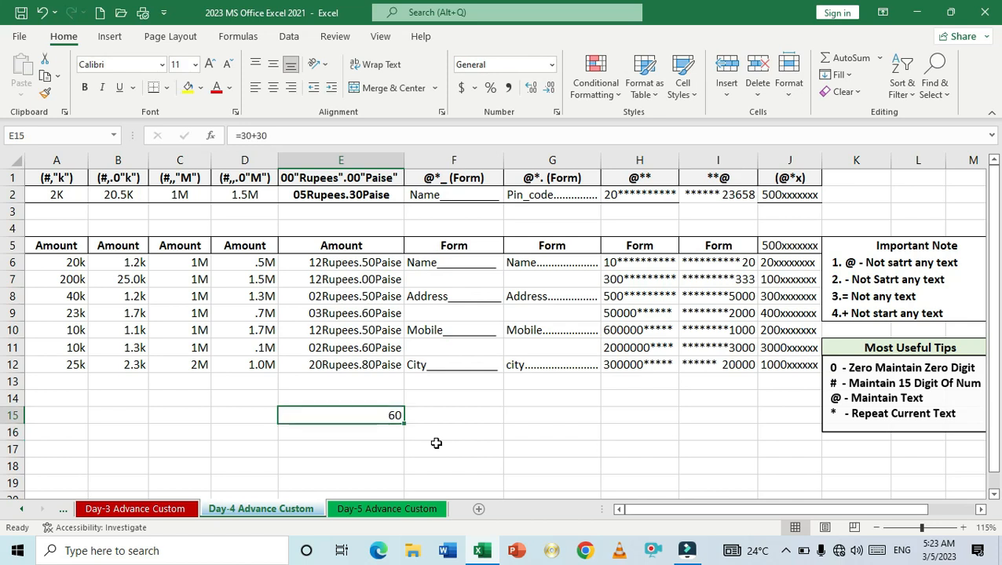
key("Delete")
- Enter +6000 in cell E15 to test a number starting with a plus sign, and clear it
type("+")
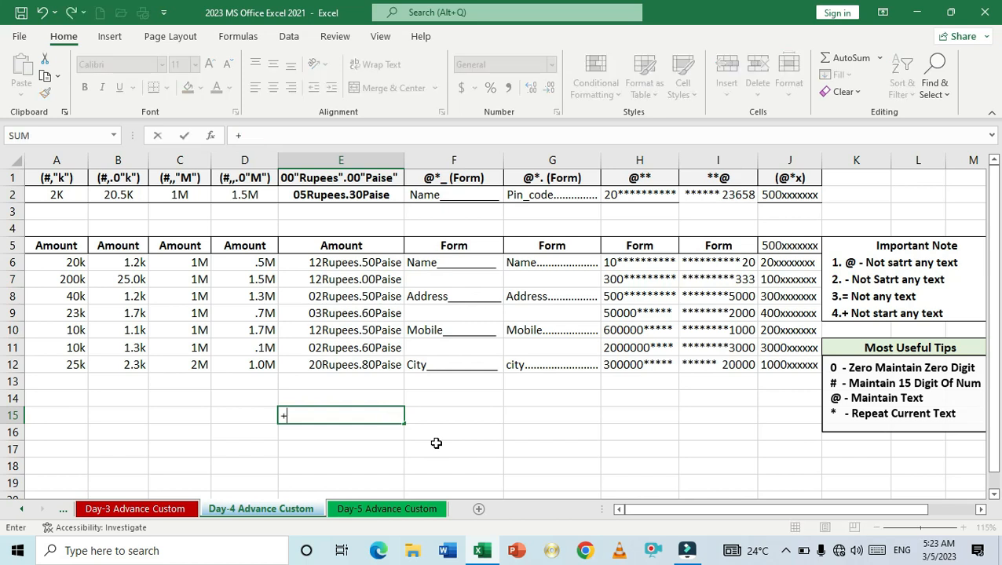
type("6000")
key("ctrl+Return")
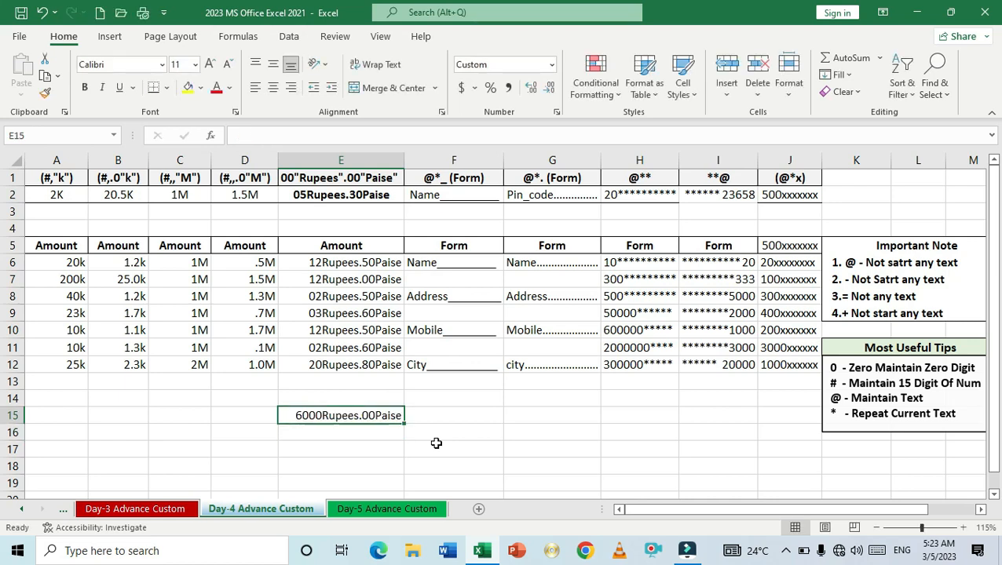
key("Delete")
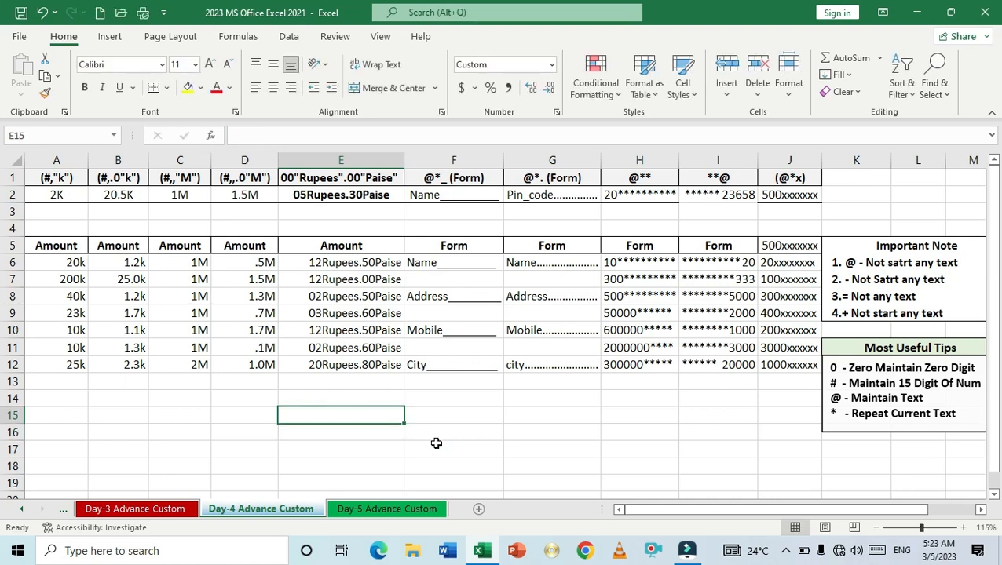
- Enter +20 in cell F17 to check how the plus sign is stored, and clear the cell
key("Right")
key("Down")
key("Down")
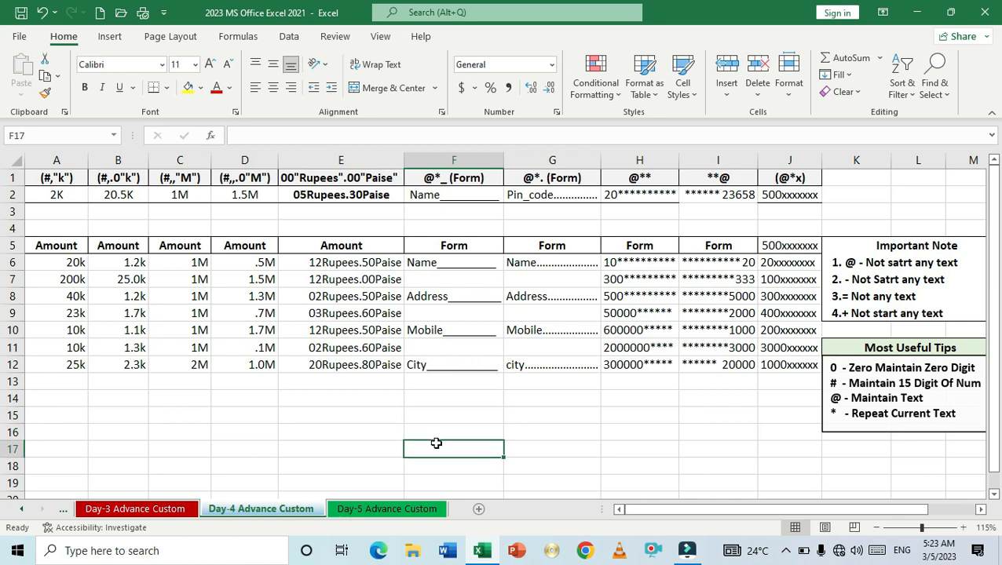
type("=20")
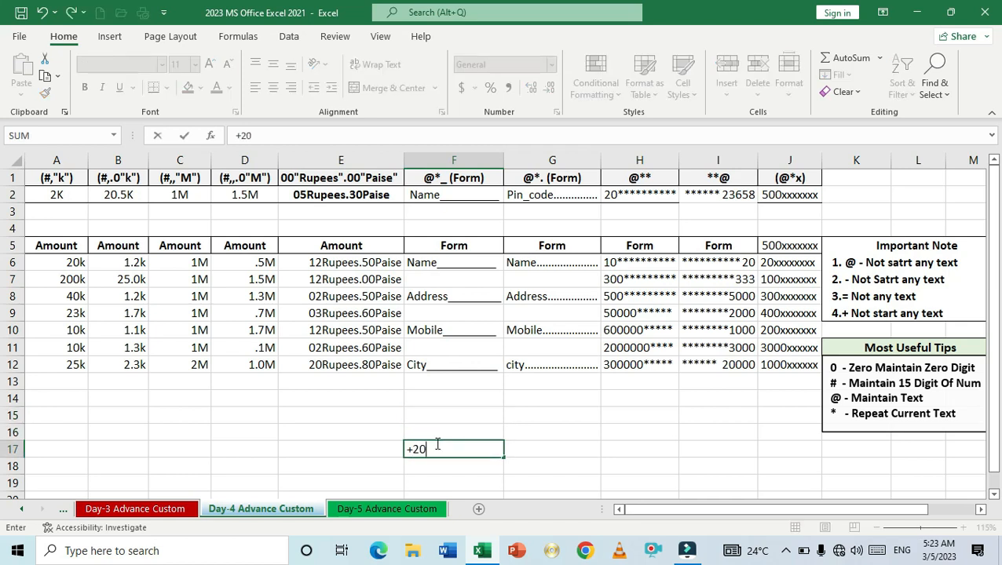
key("Return")
key("Up")
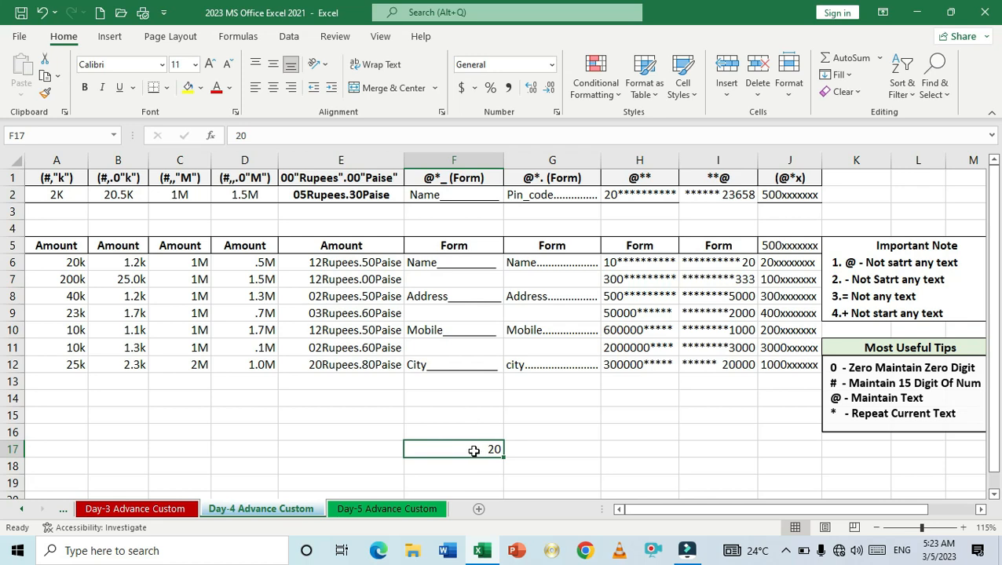
key("Return")
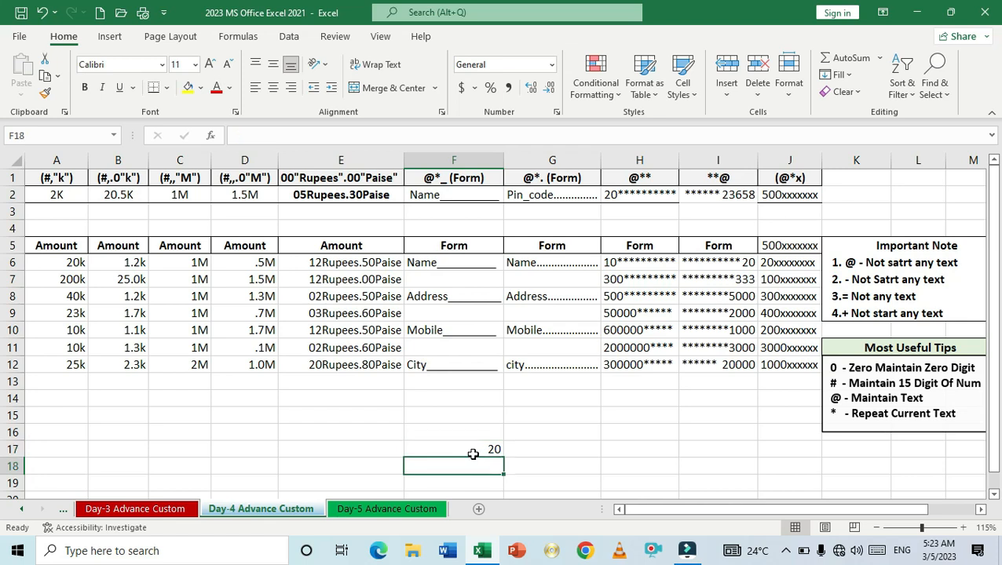
left_click(474, 452)
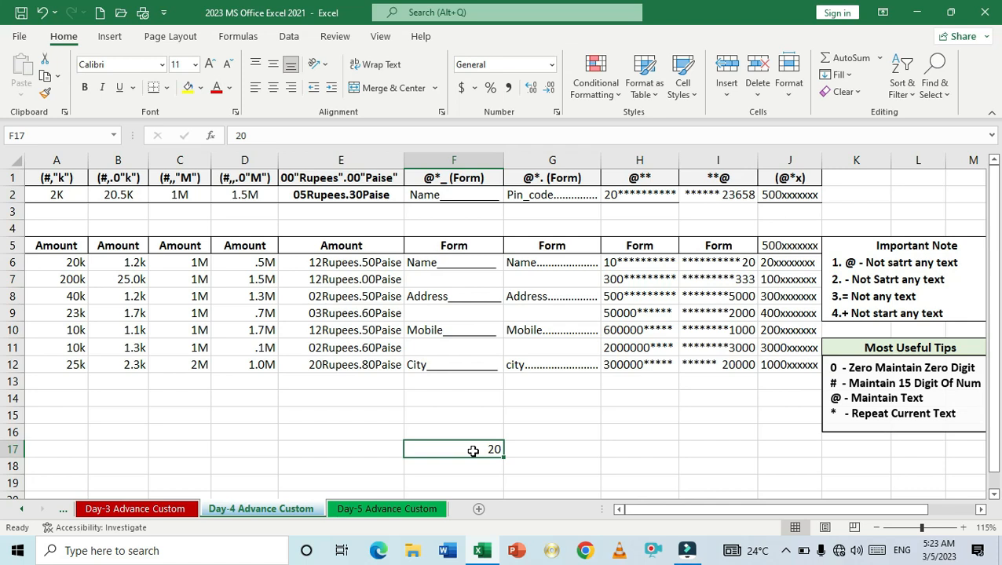
key("Delete")
- Enter +ggdfg in cell F15 to test text starting with a plus sign, and clear it
left_click(470, 429)
left_click(470, 416)
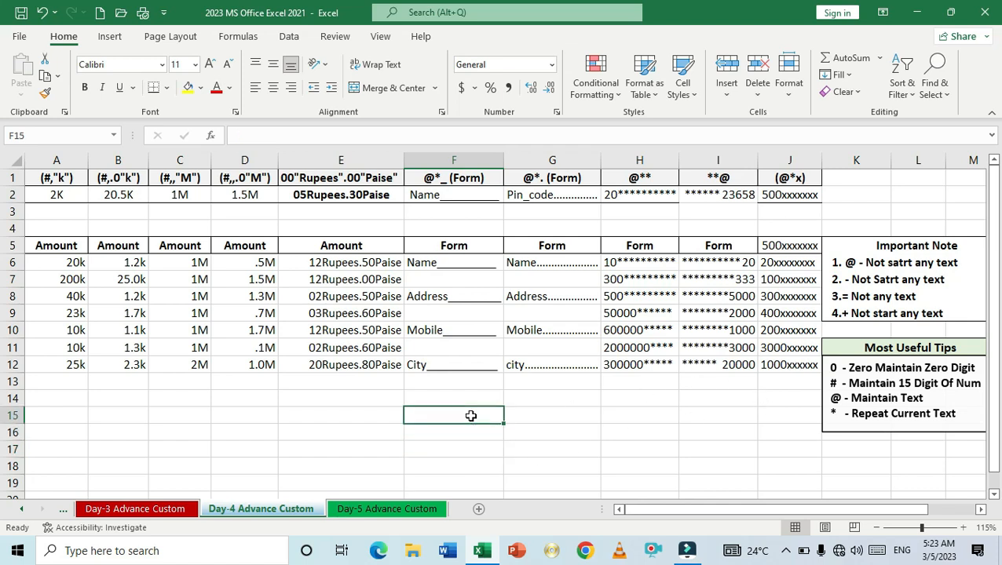
type("+ggdfg")
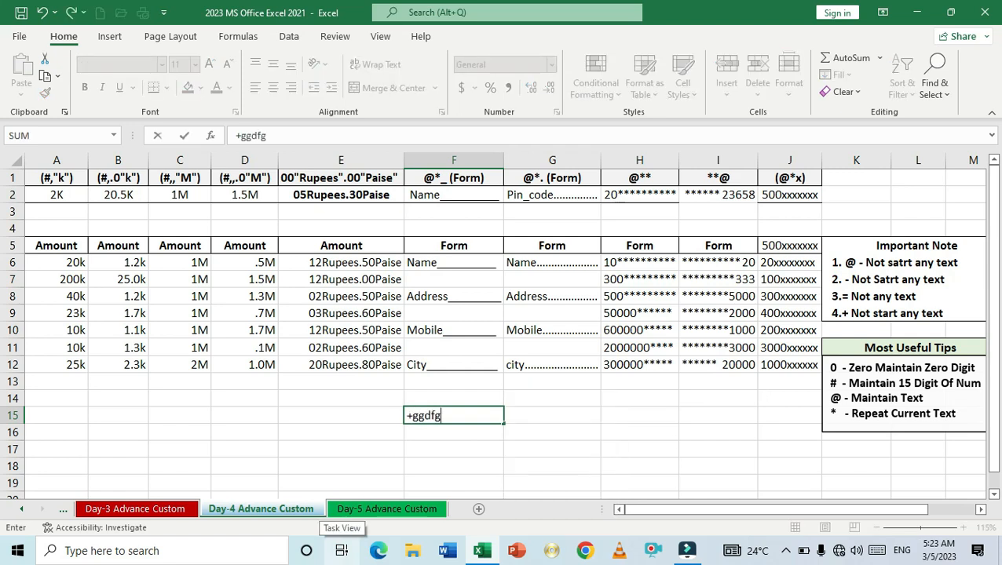
key("Return")
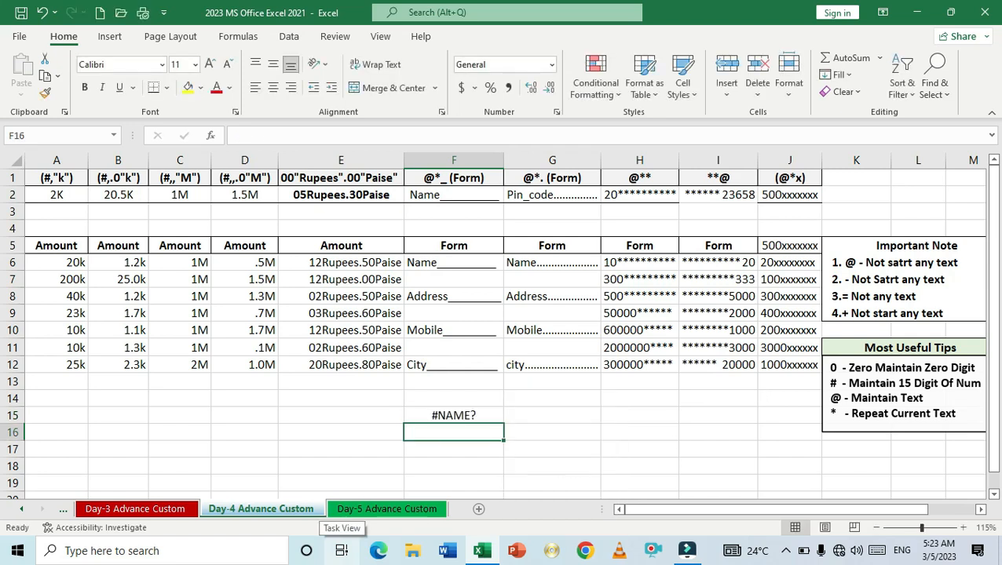
key("Up")
key("Delete")
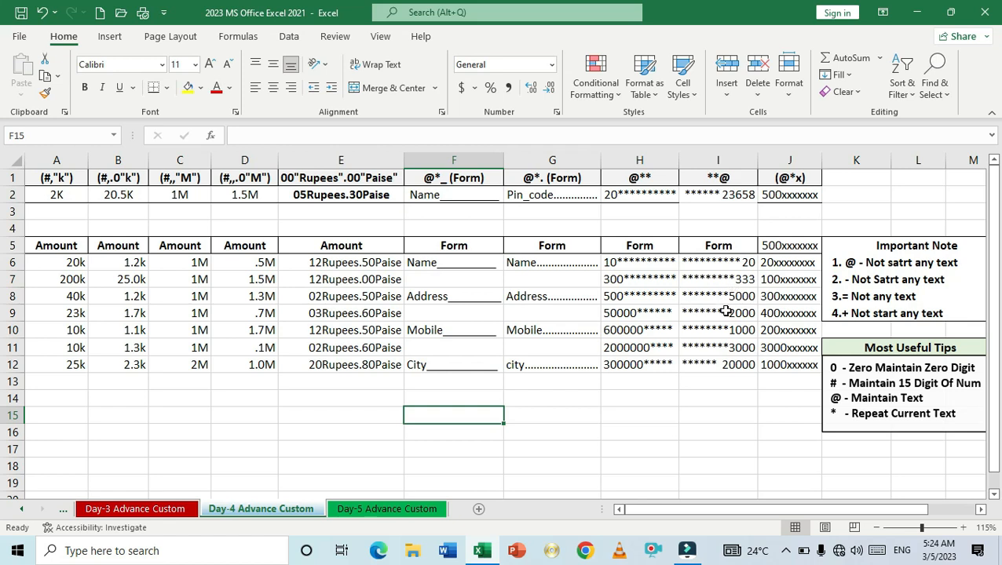
left_click(658, 330)
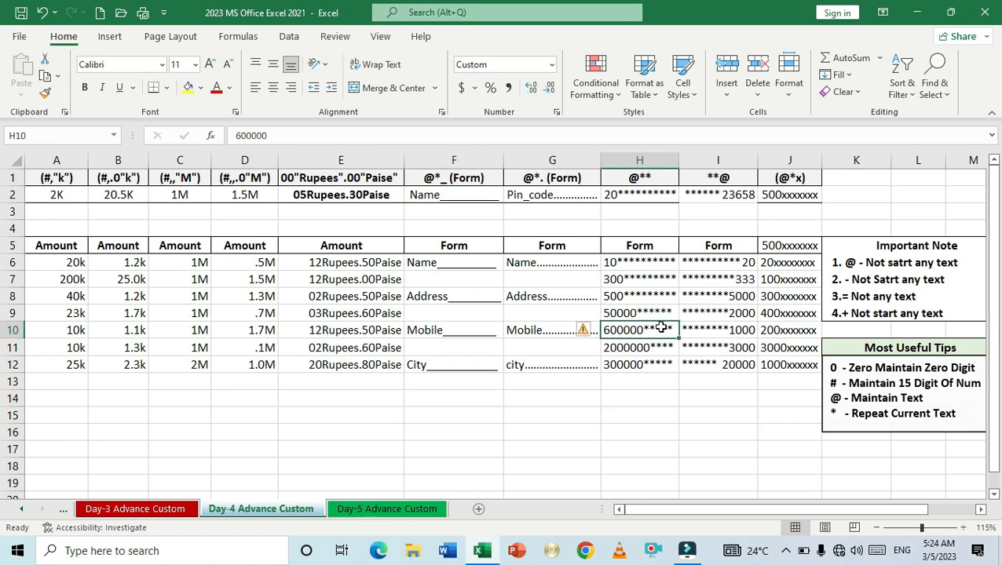
left_click(668, 365)
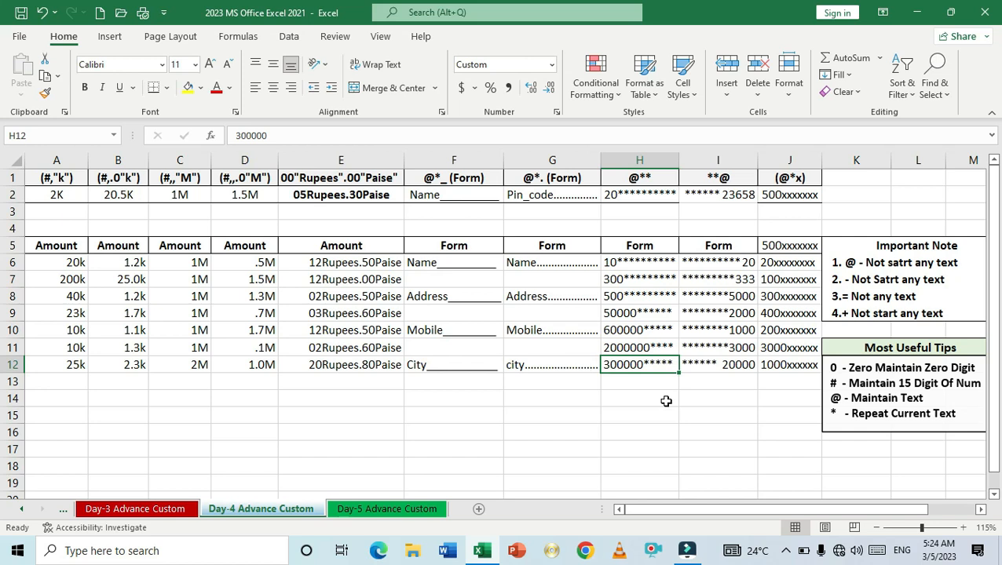
left_click(663, 399)
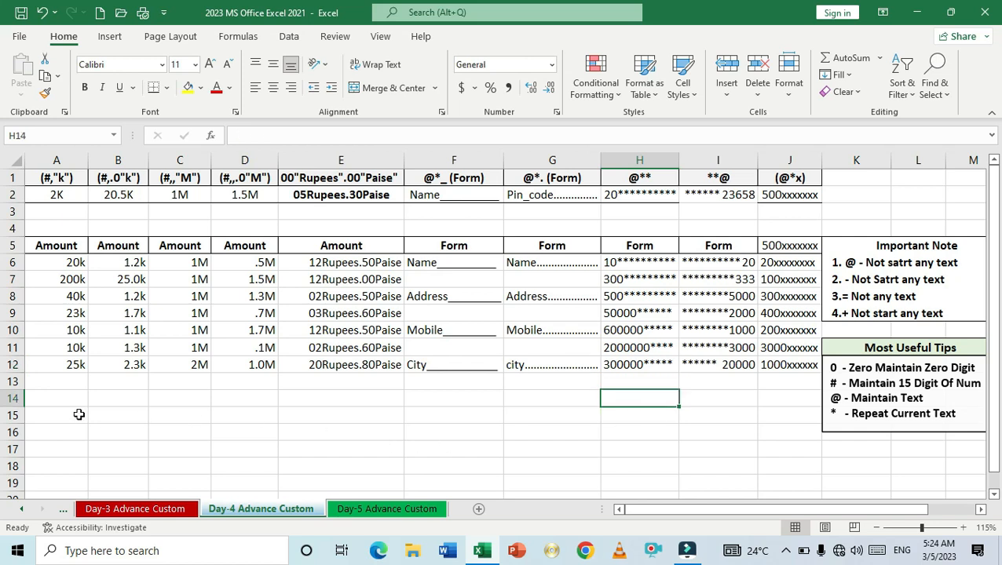